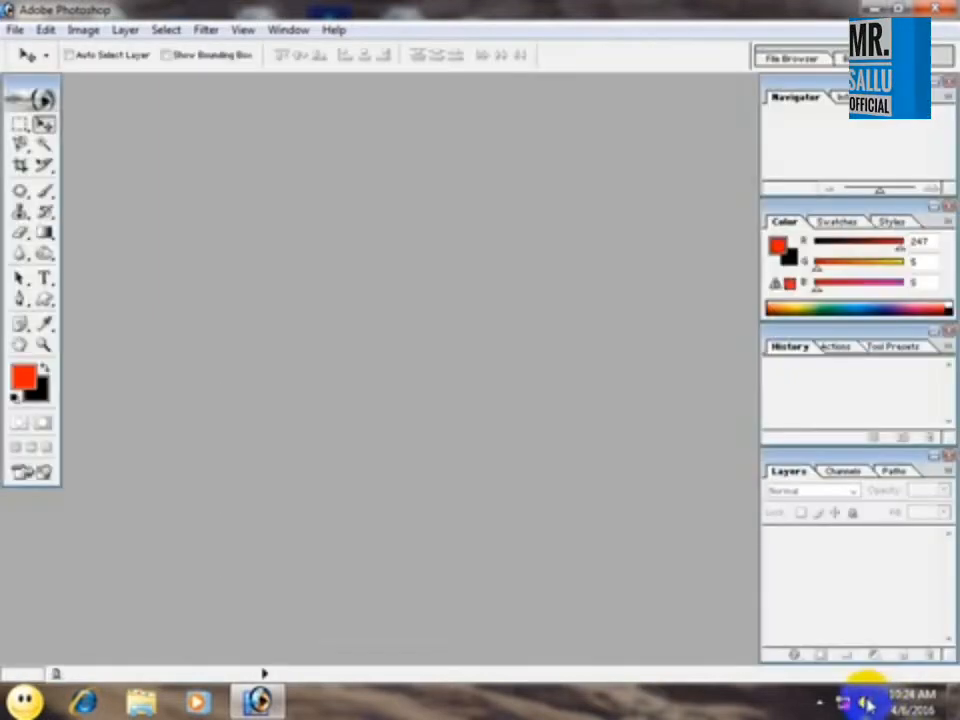
Open the image fardeen72 from the Wallpepar folder.
left_click(864, 700)
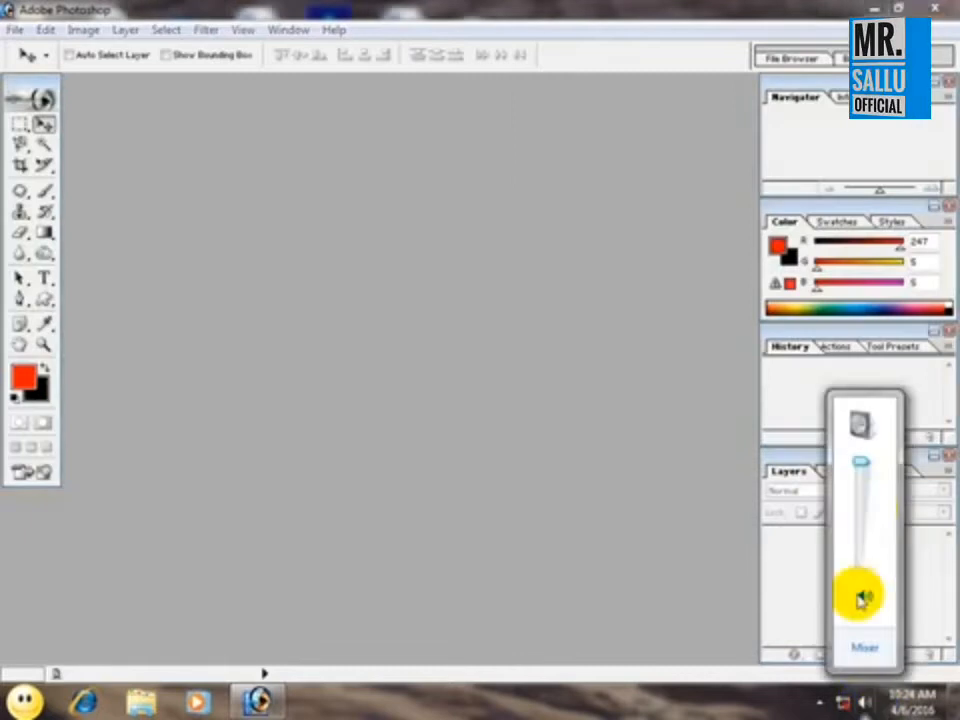
left_click(382, 219)
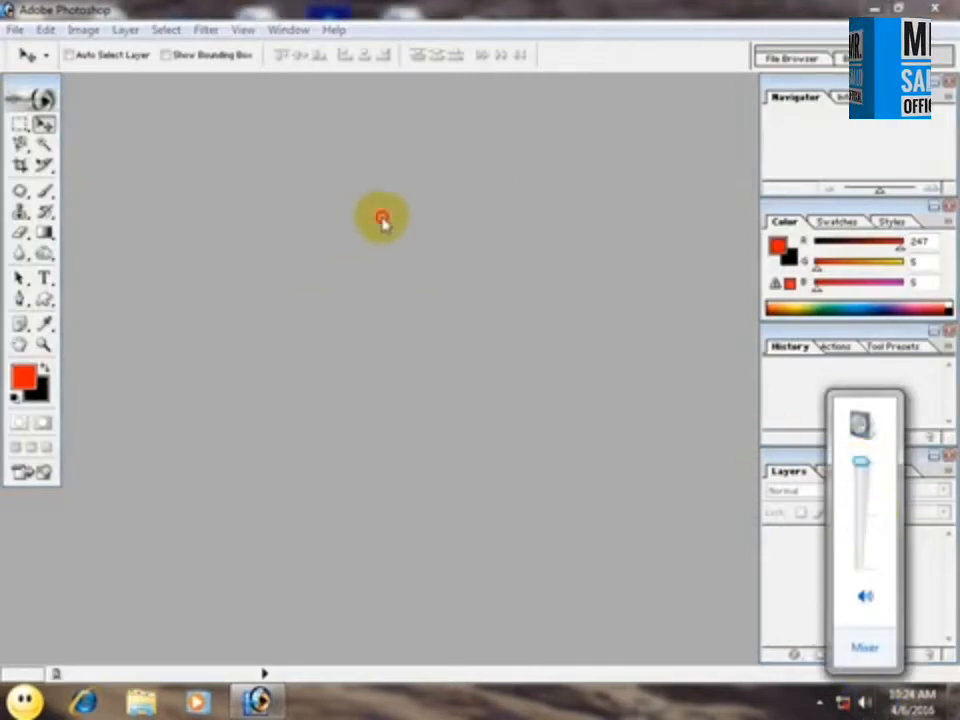
double_click(385, 318)
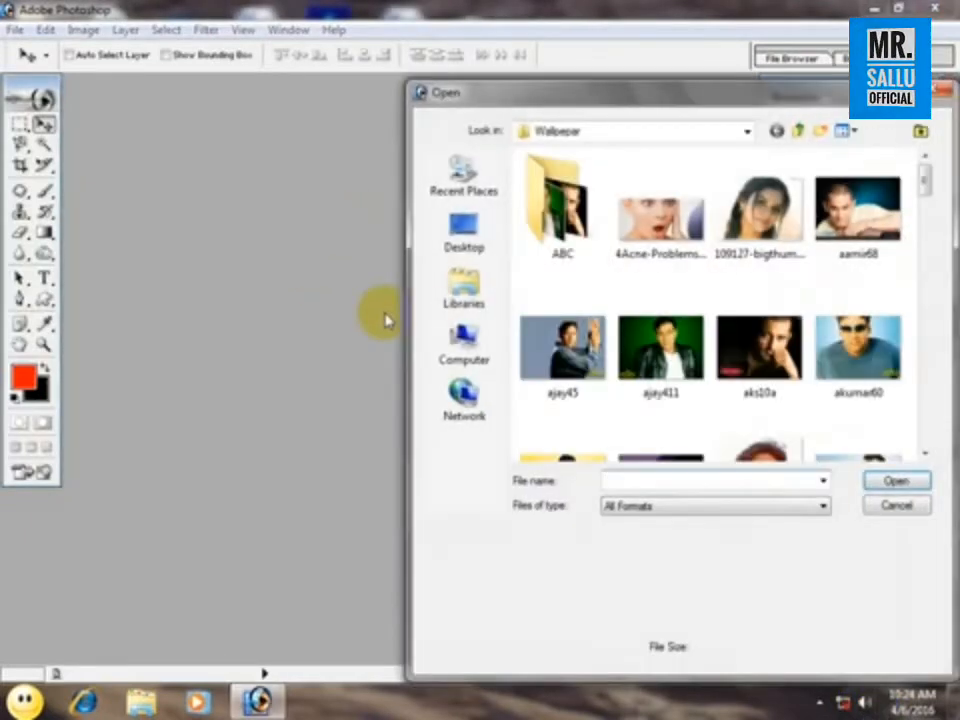
left_click(563, 345)
scroll(706, 340, "down", 5)
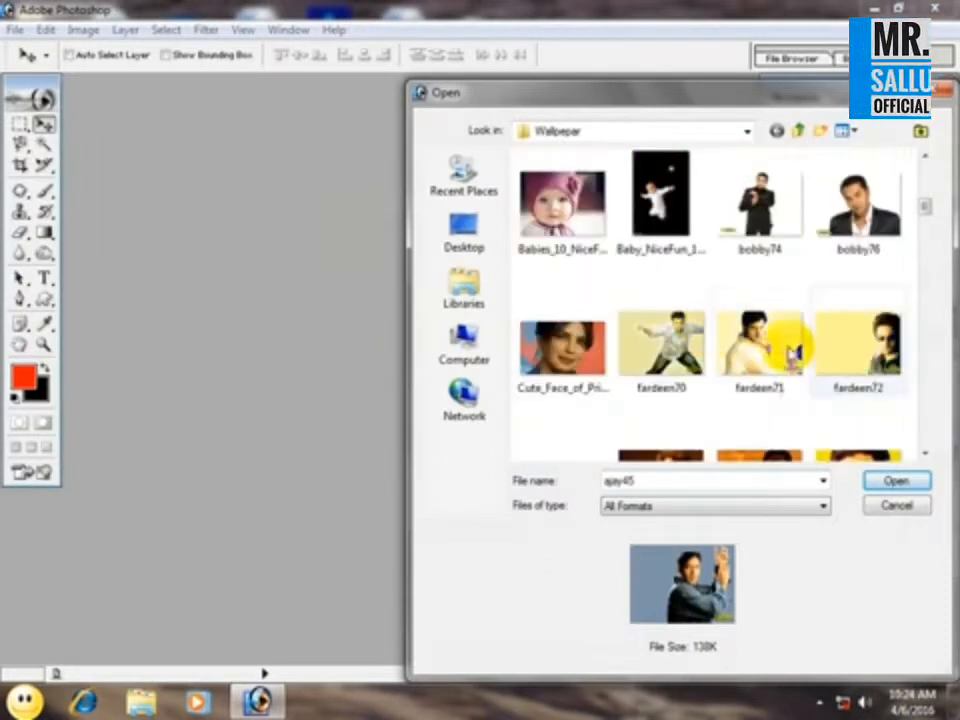
double_click(838, 346)
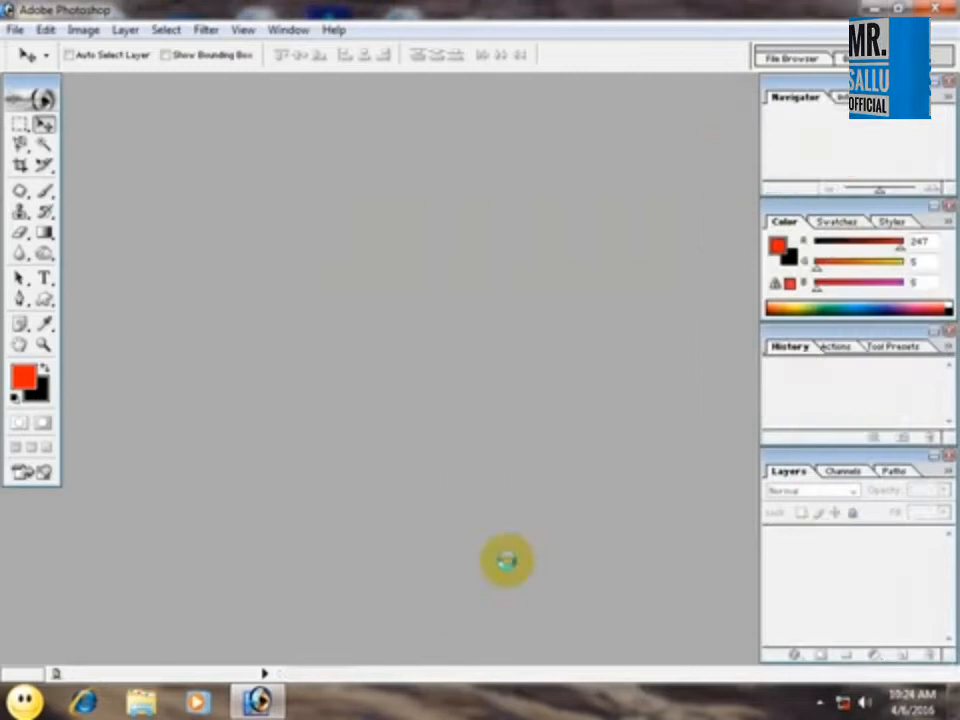
Convert the Background into a regular layer named Layer 0 and fit the image to the window.
double_click(822, 540)
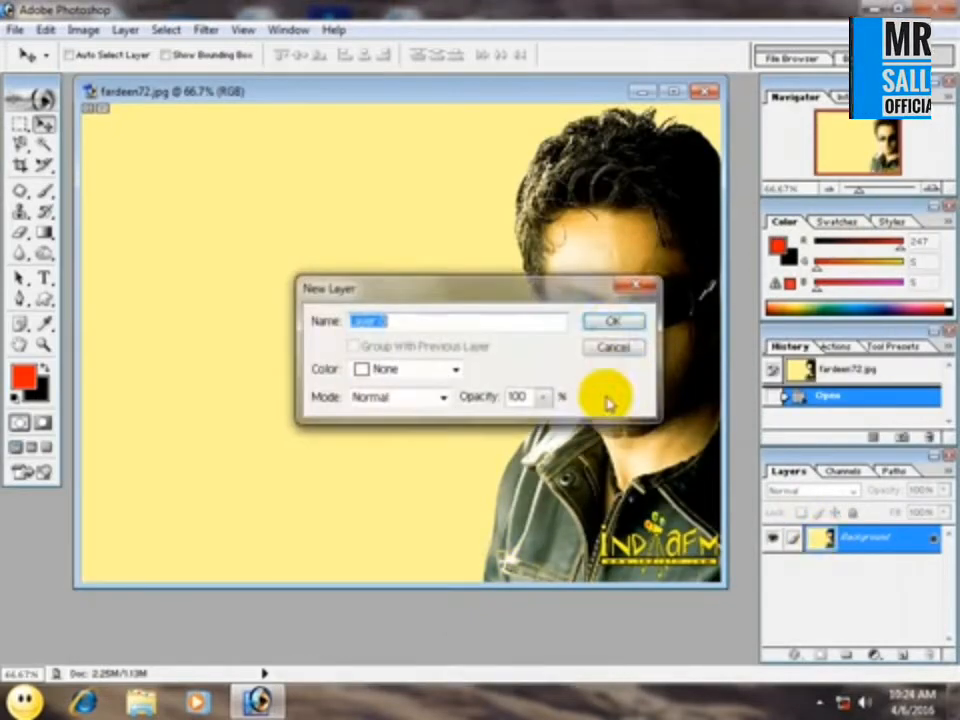
left_click(615, 323)
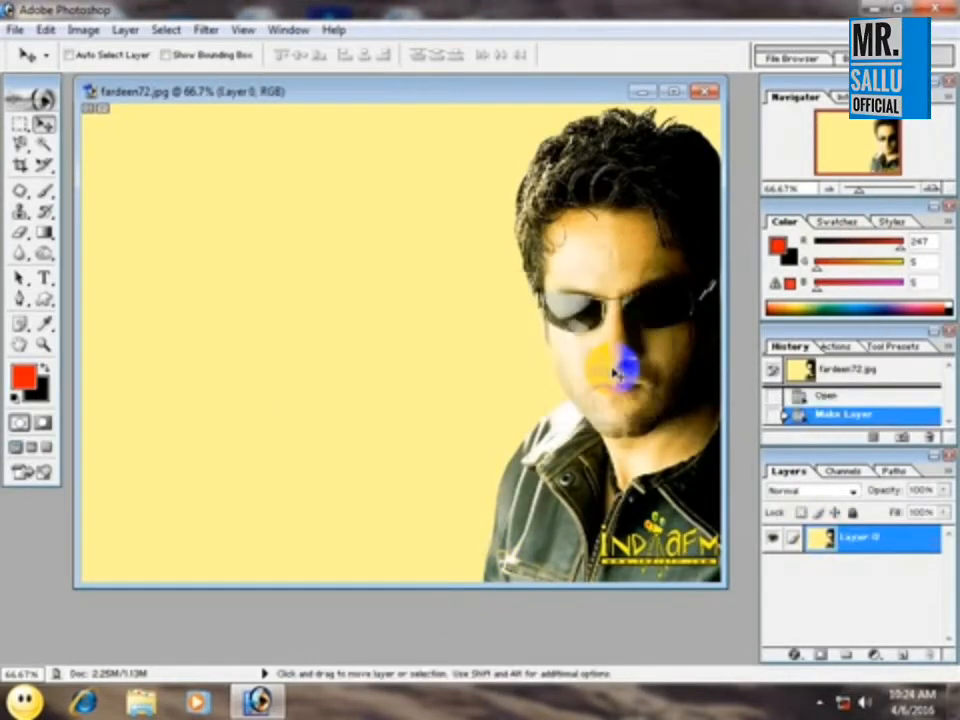
key("ctrl+0")
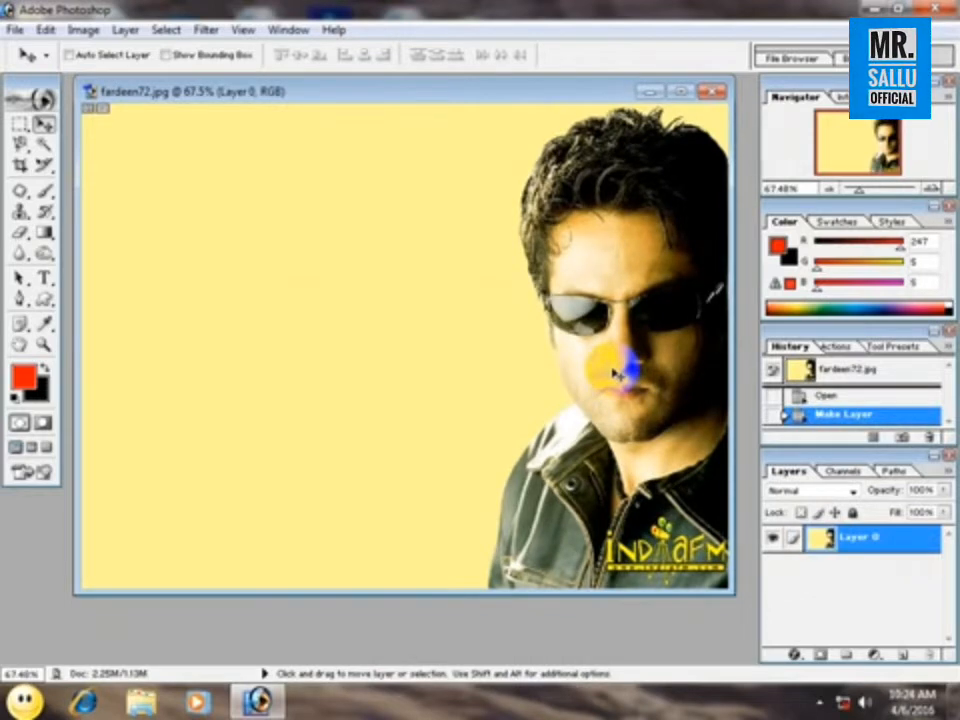
With the Notes tool, add a note reading "this is for you" on the yellow background and collapse it to its marker.
left_click_drag(18, 325, 83, 334)
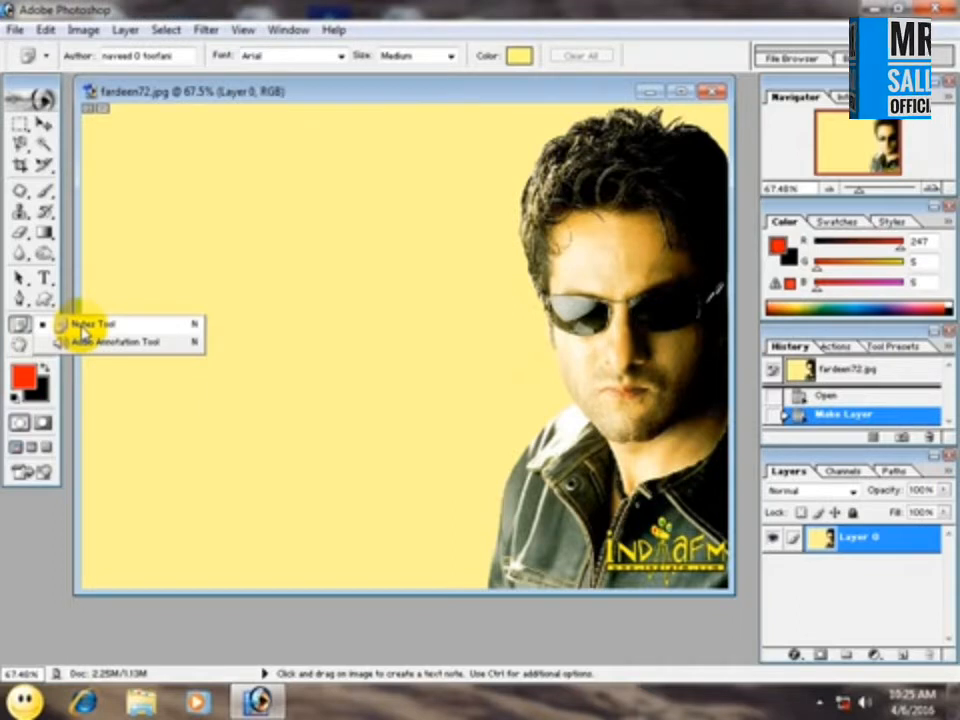
left_click_drag(83, 334, 116, 336)
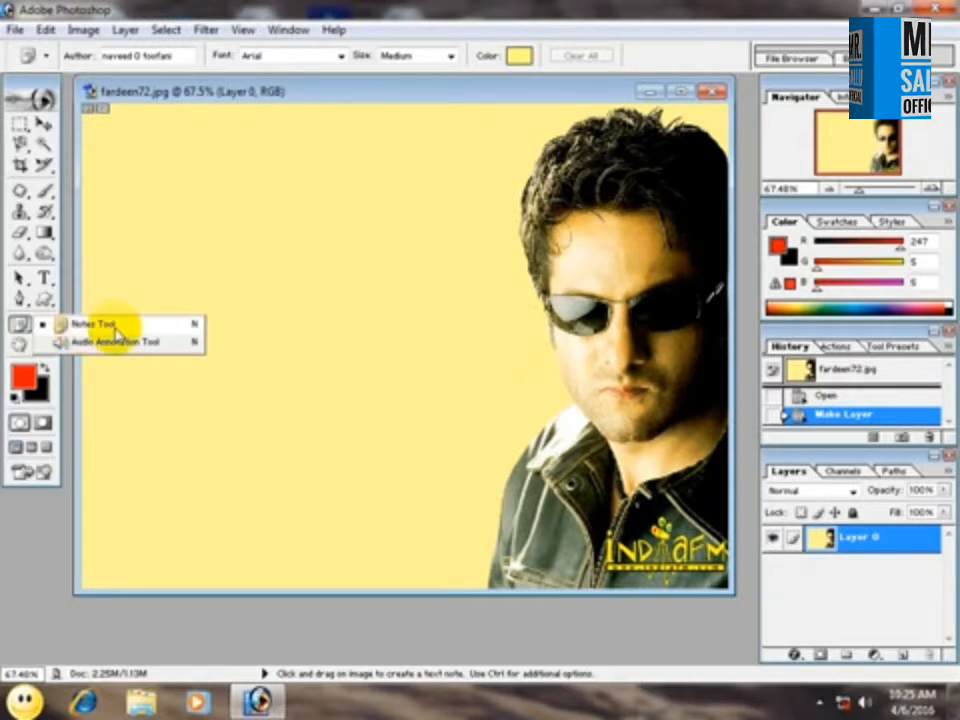
left_click_drag(119, 334, 152, 328)
left_click(227, 241)
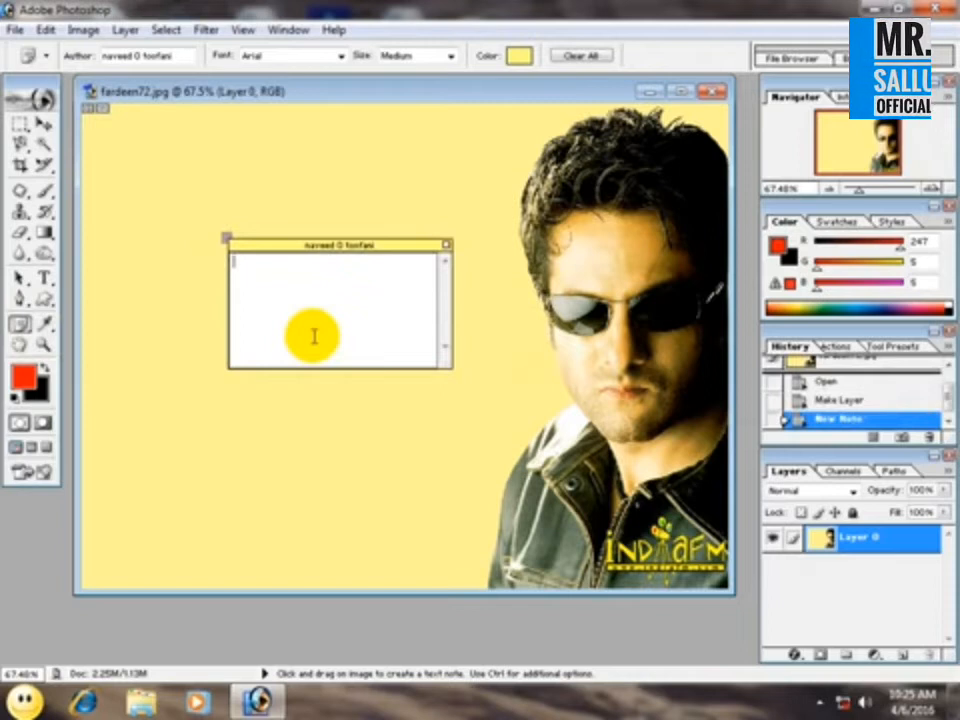
type("this is for you")
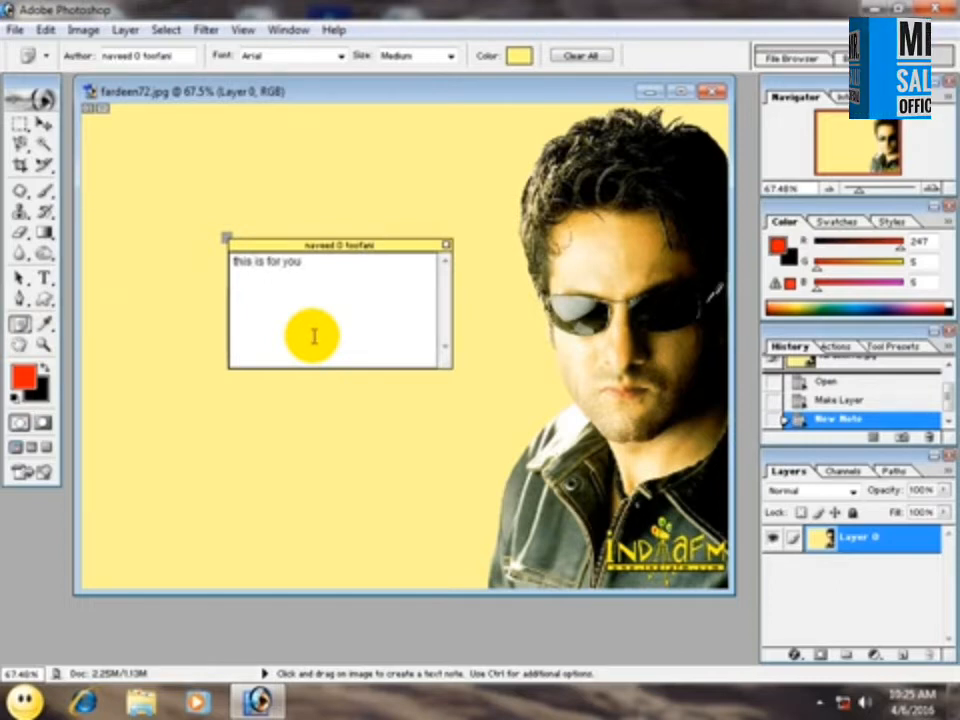
double_click(226, 237)
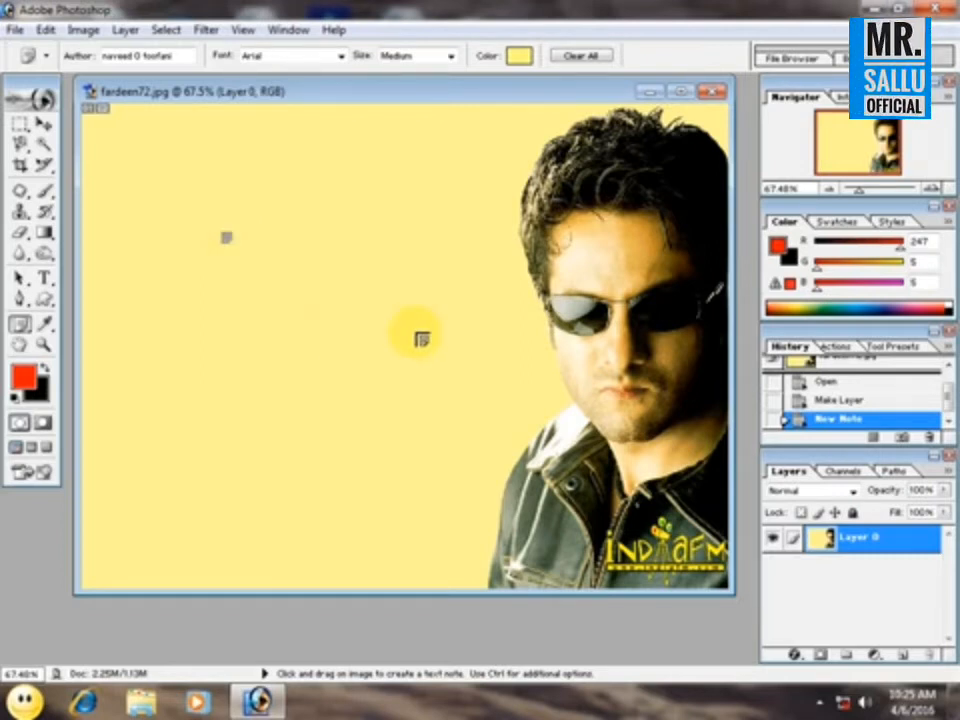
Add a second note reading "sdfsdfsdfsdf" below the first one and replace its author name.
left_click(326, 366)
type("sdfsdfsdfsdf")
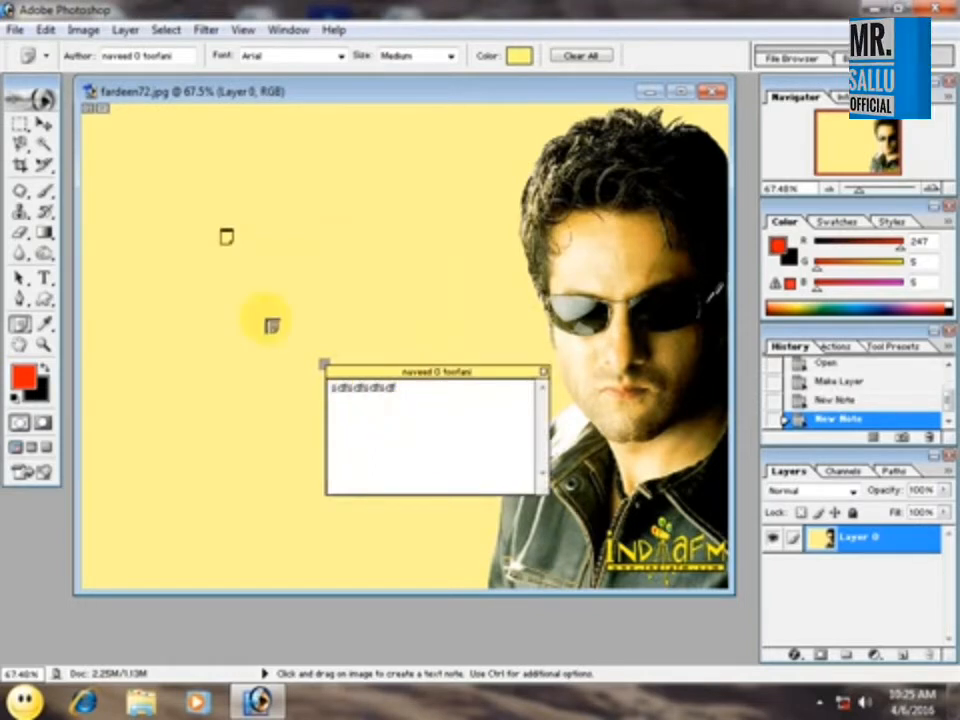
left_click(181, 55)
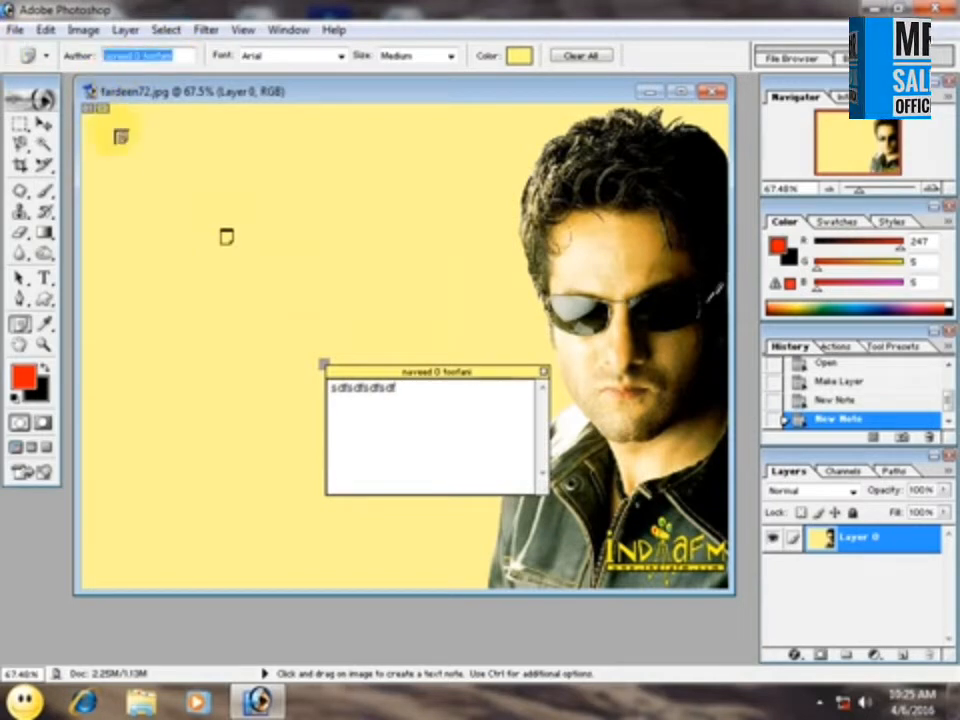
type("sdff")
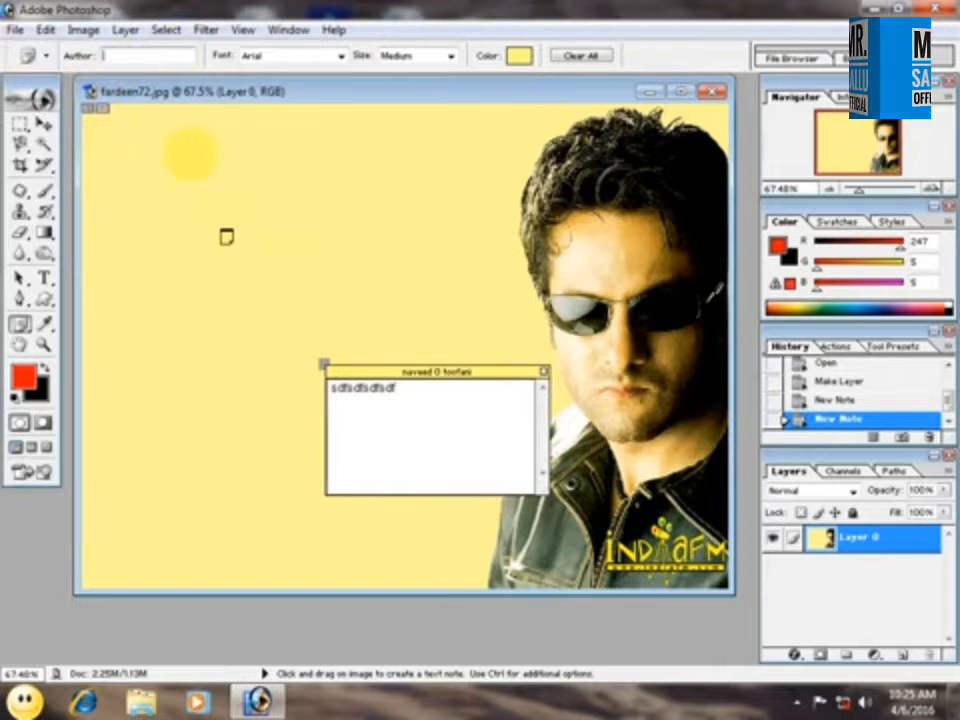
key("Return")
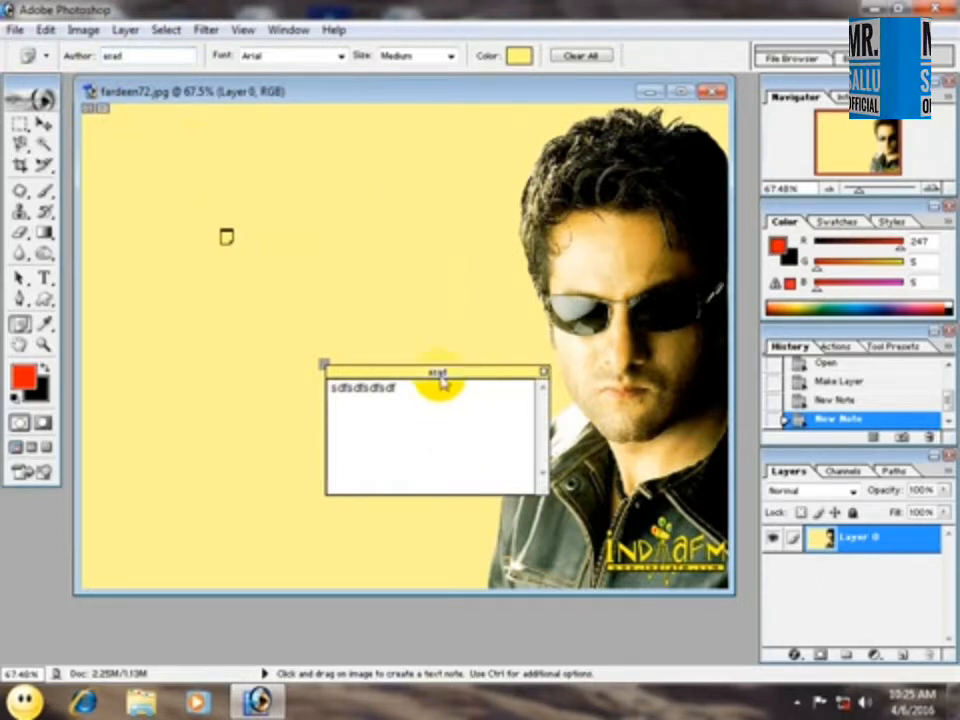
Set the second note's font to Bradley Hand ITC.
double_click(398, 390)
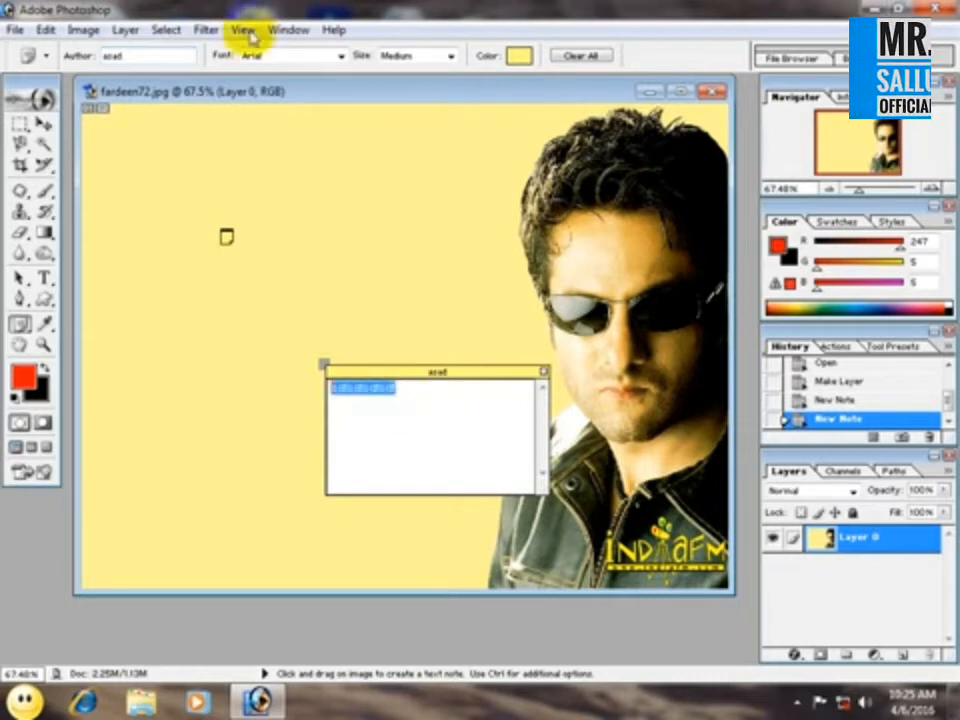
left_click(340, 57)
left_click(306, 352)
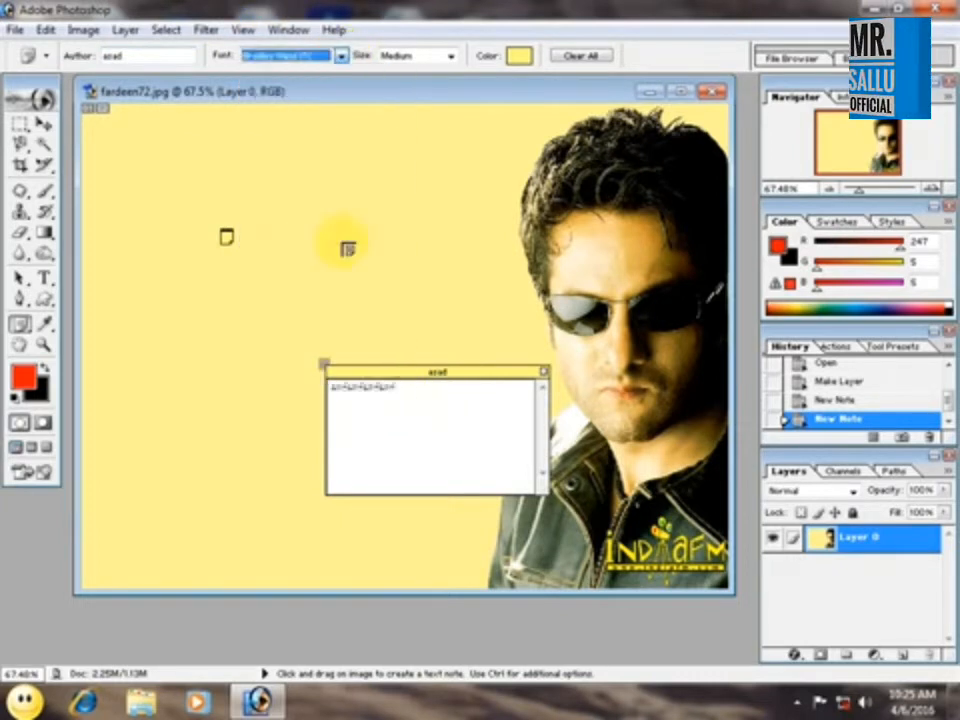
Try the Larger text size on the second note, and return the size to Medium.
left_click(450, 56)
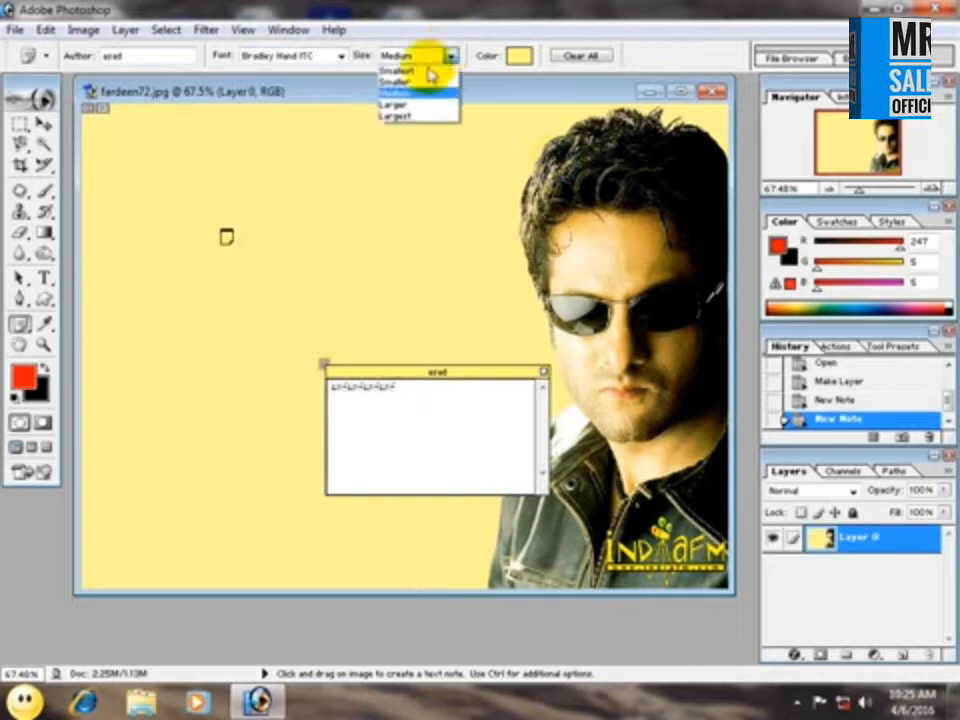
left_click(404, 106)
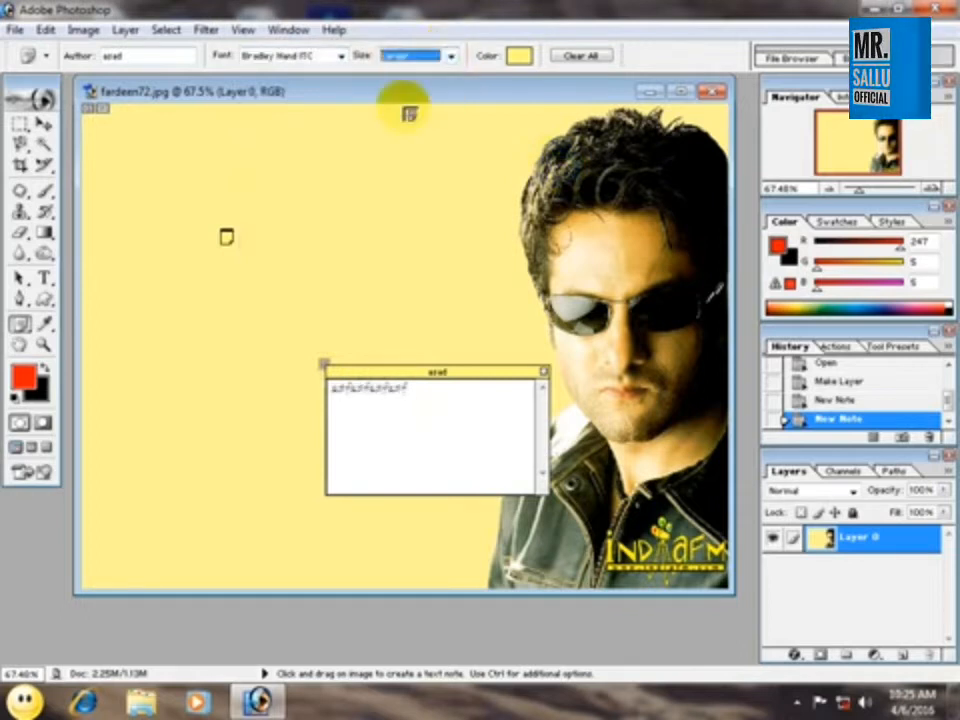
left_click(403, 56)
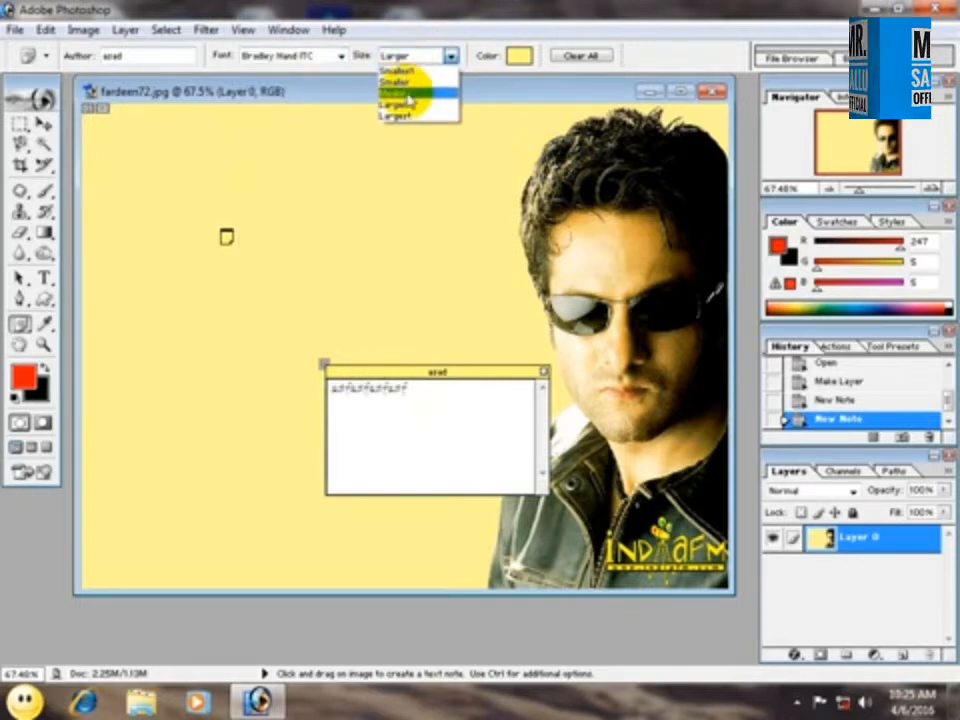
left_click(407, 94)
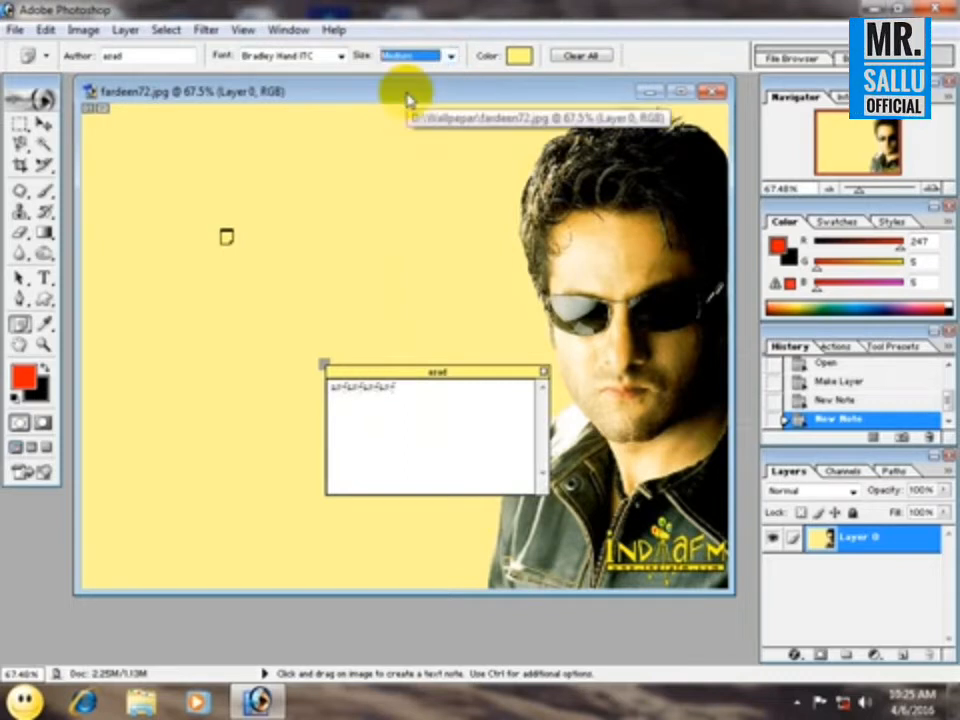
Set the second note's annotation color to red, EE1515.
left_click(519, 54)
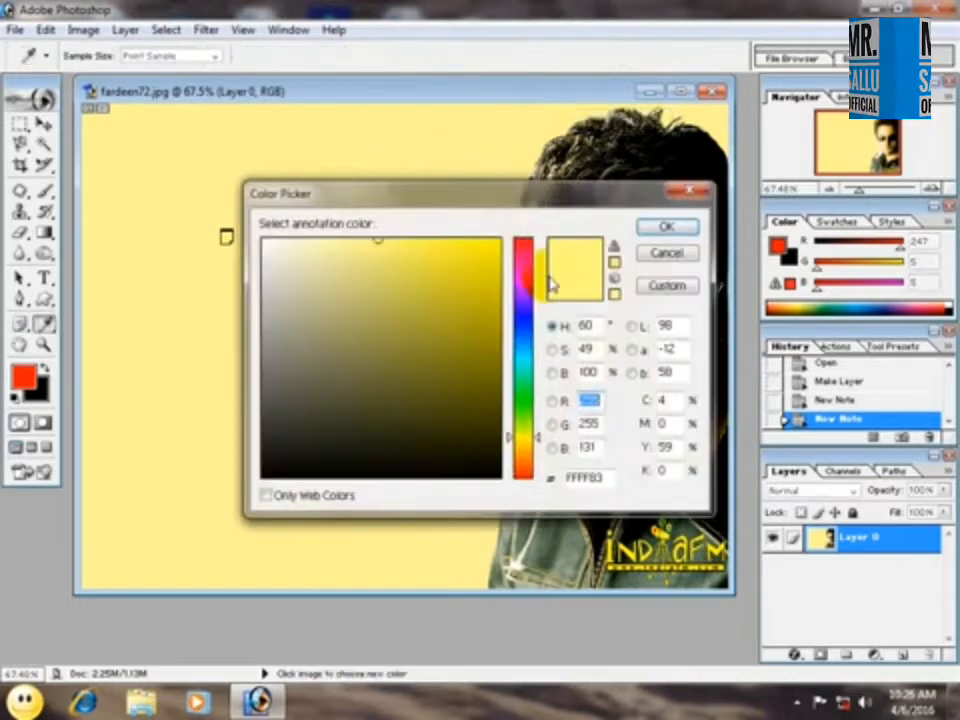
left_click(518, 240)
left_click(479, 253)
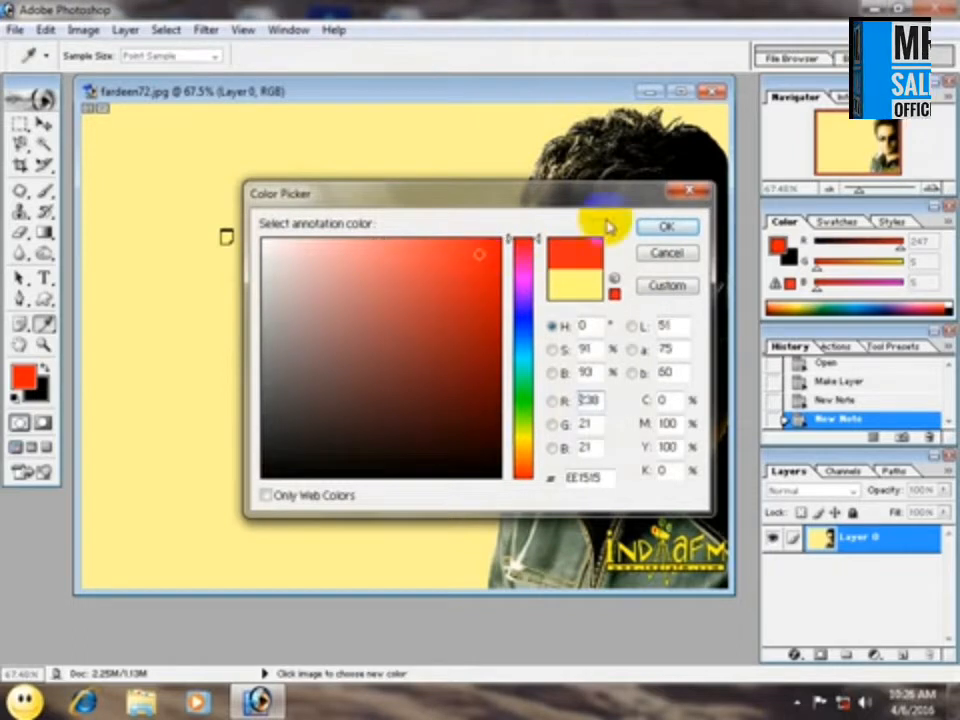
left_click(664, 226)
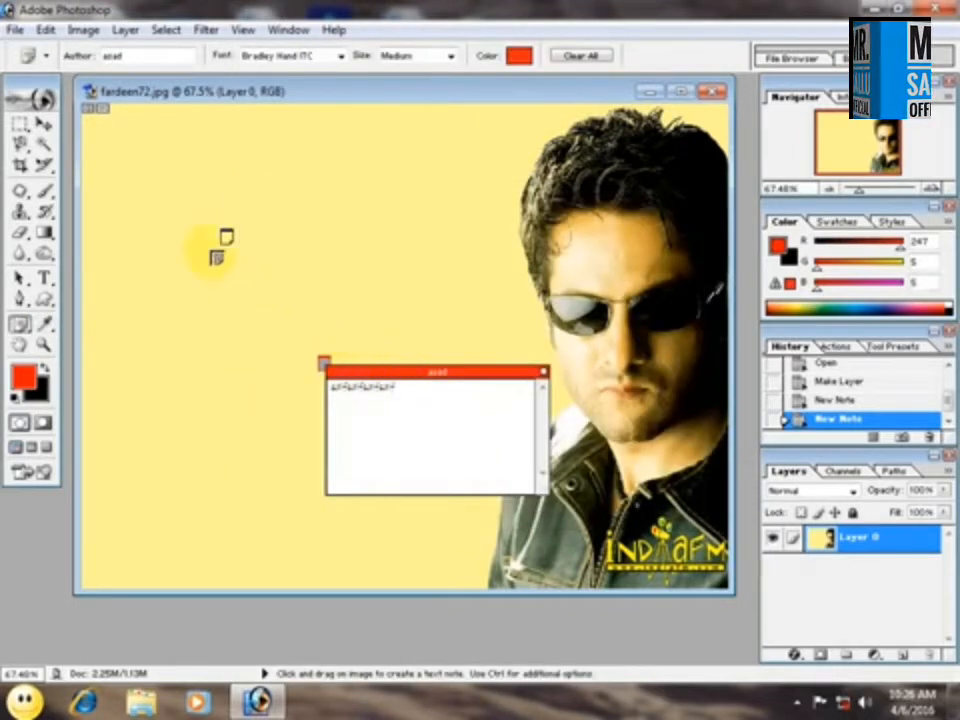
Add a third note next to the first note's marker and try to enter the text "gdf" in it.
left_click(221, 229)
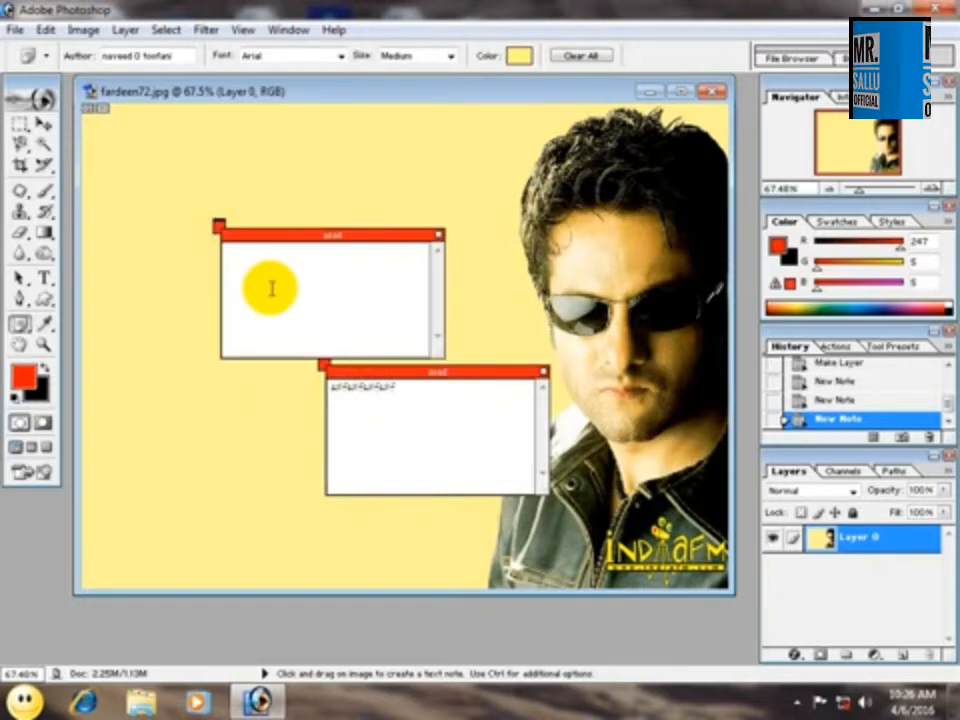
key("g")
key("d")
key("f")
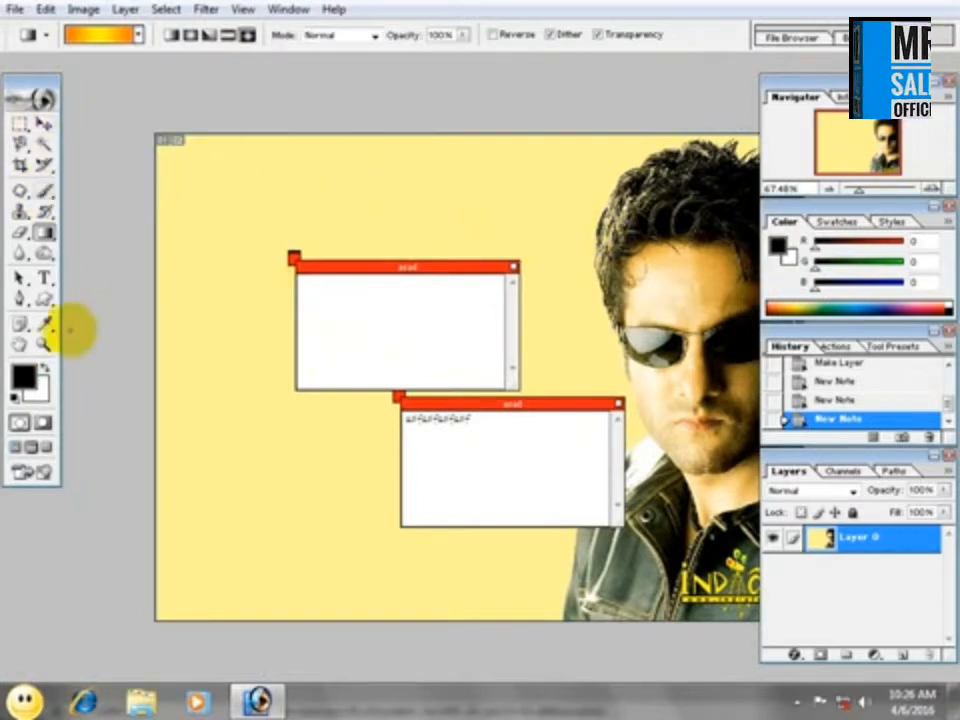
Activate the Move tool, view the image in full screen mode with a black surround, and restore standard screen mode.
left_click(44, 122)
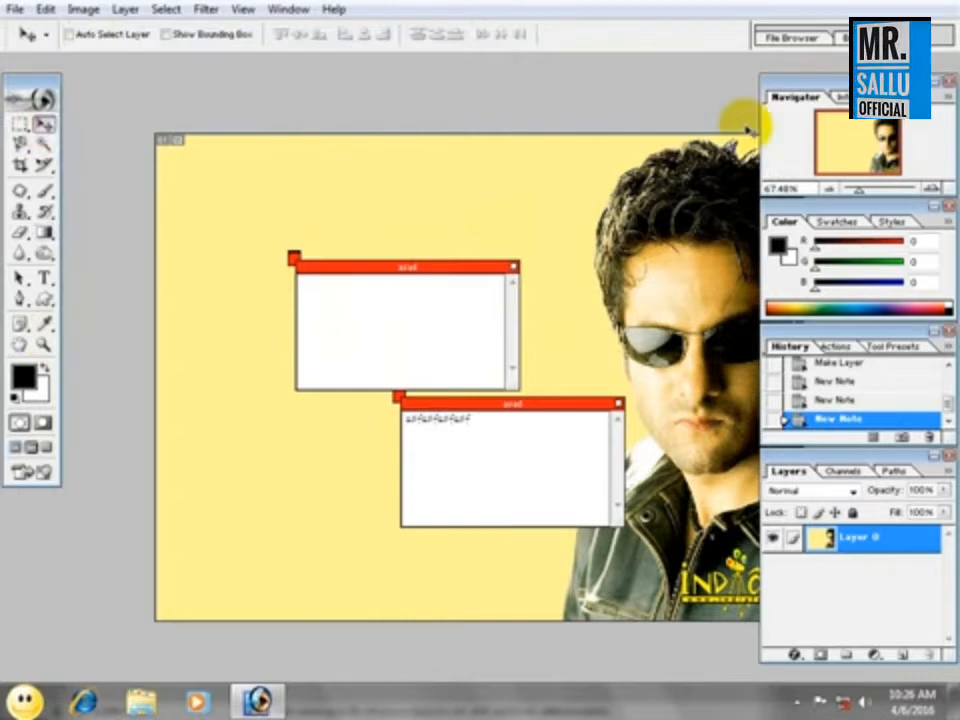
left_click(22, 326)
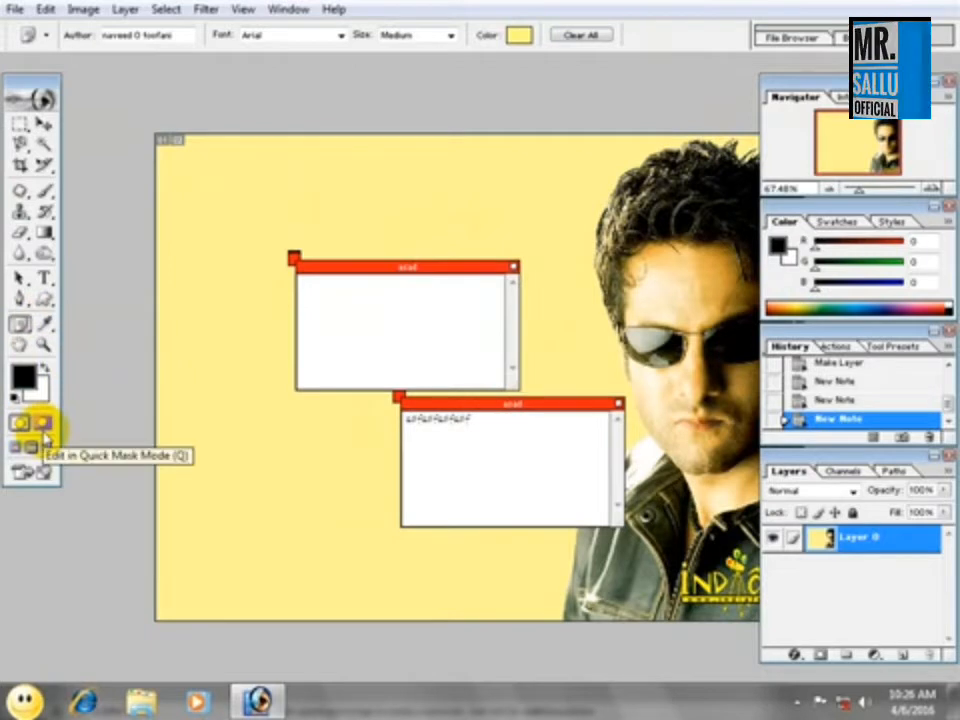
left_click(43, 127)
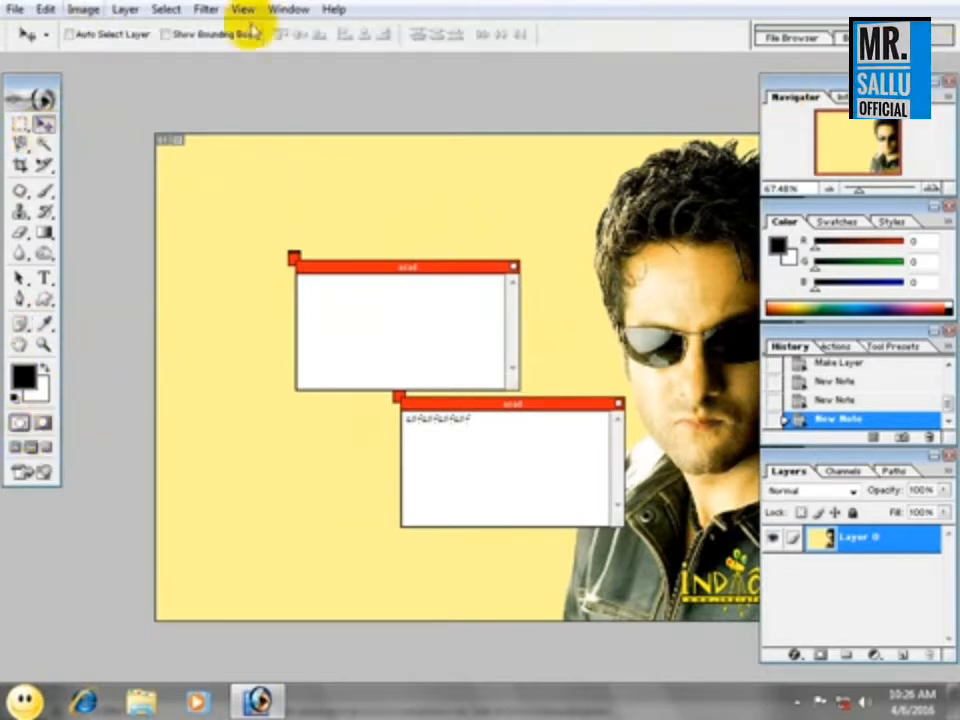
left_click(44, 449)
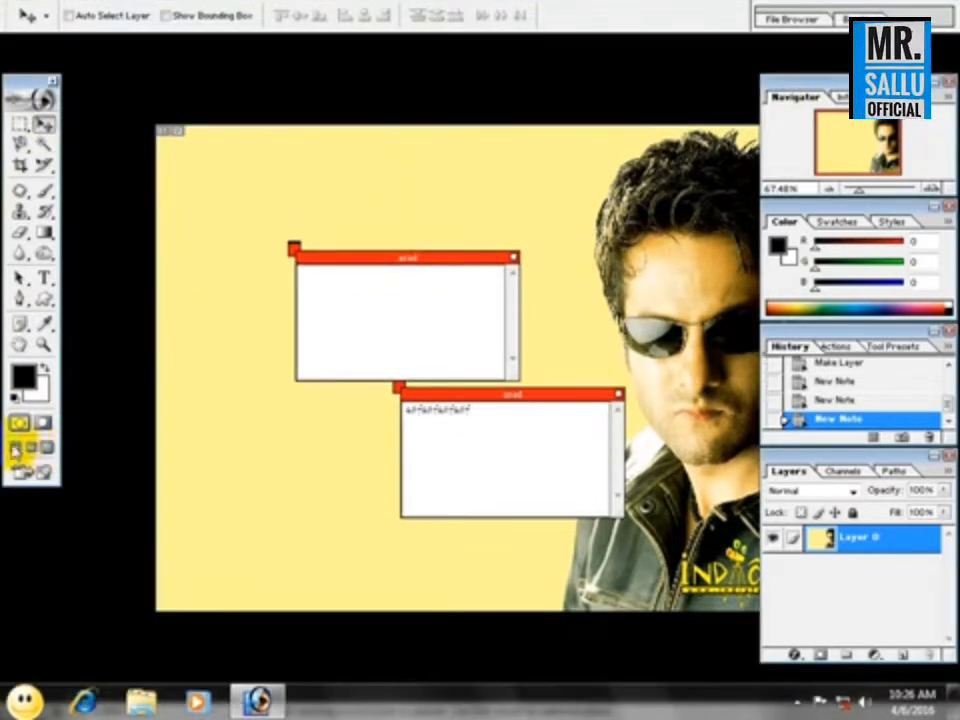
left_click(16, 447)
left_click(703, 385)
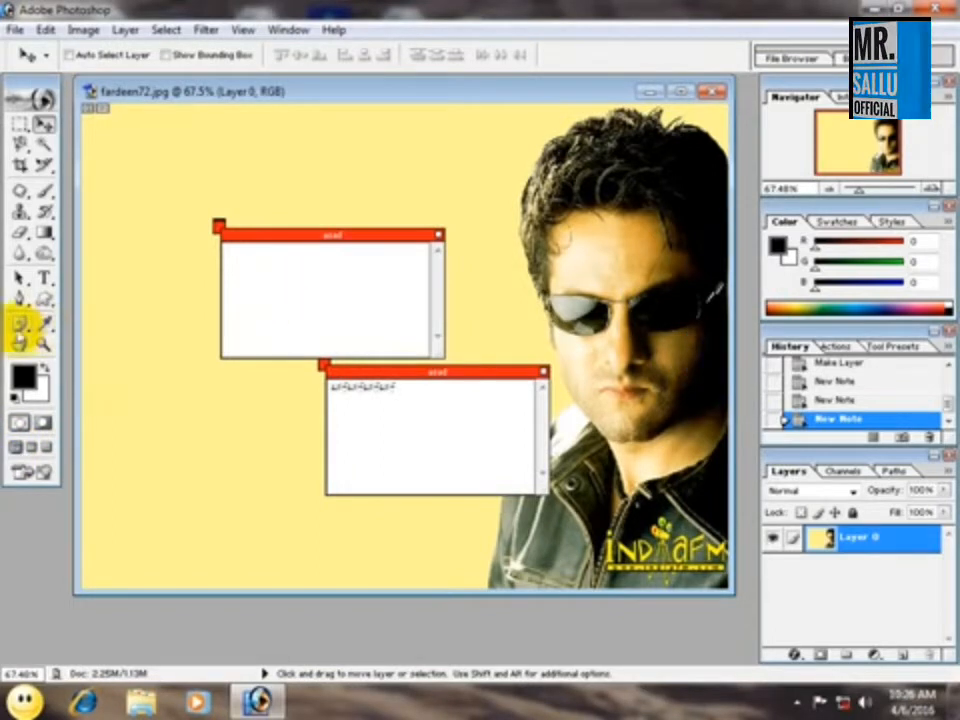
Add another short text note beside the man's hair with the Notes tool, and delete all annotations from the image.
left_click(20, 324)
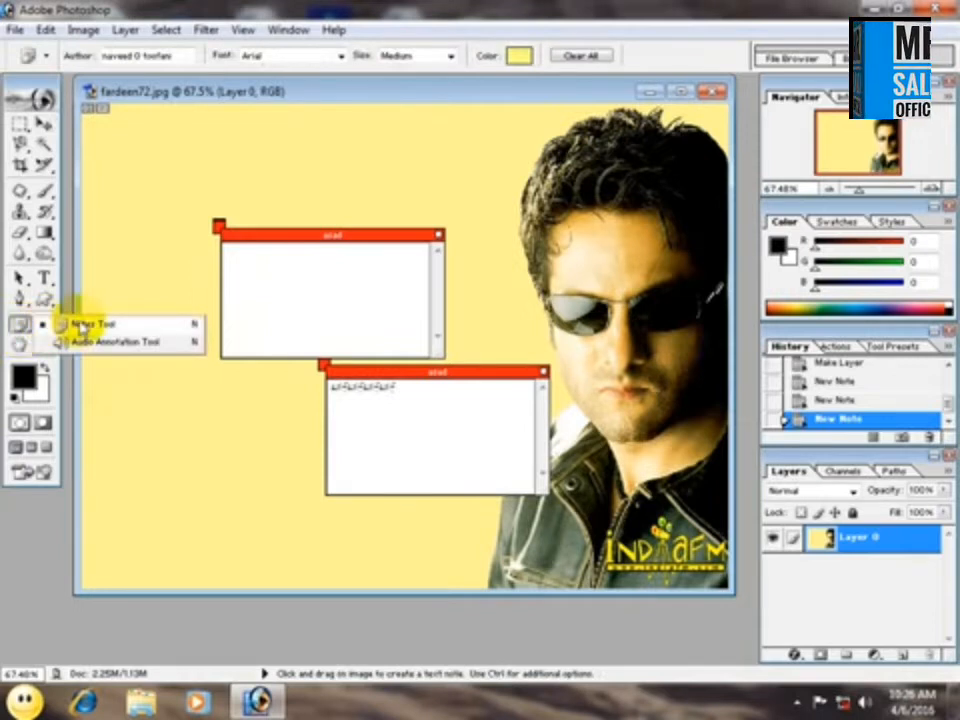
left_click(80, 324)
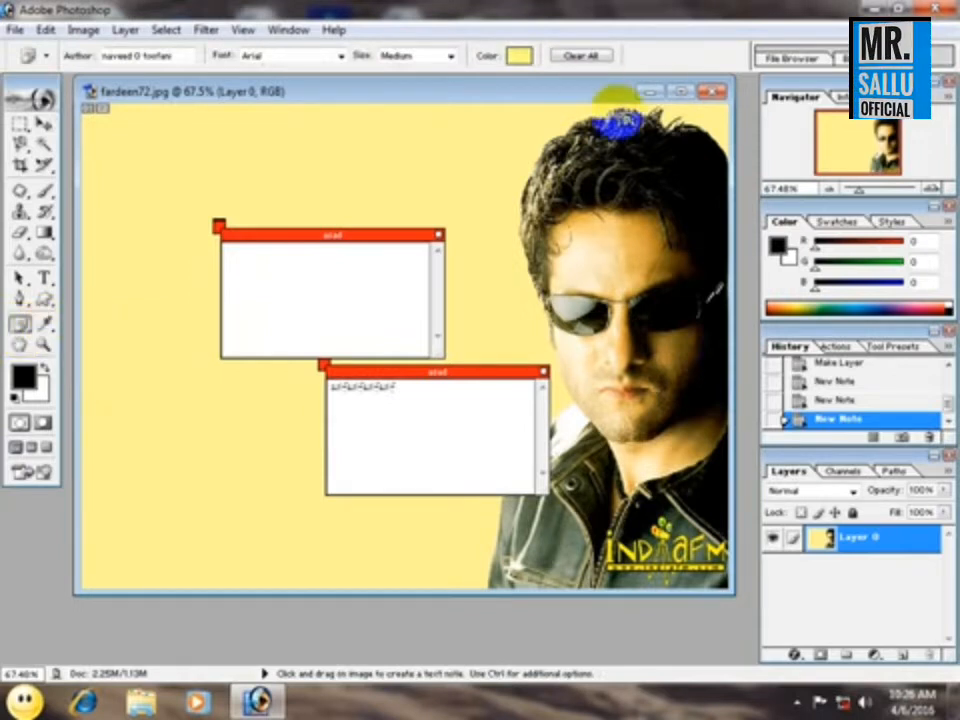
left_click(498, 162)
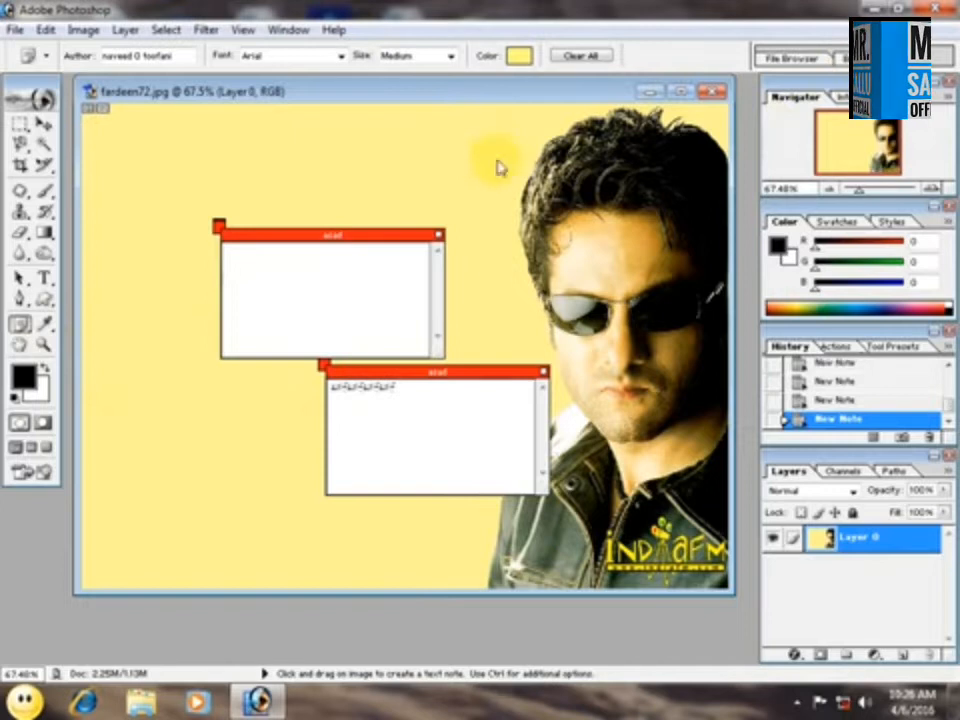
type("oi")
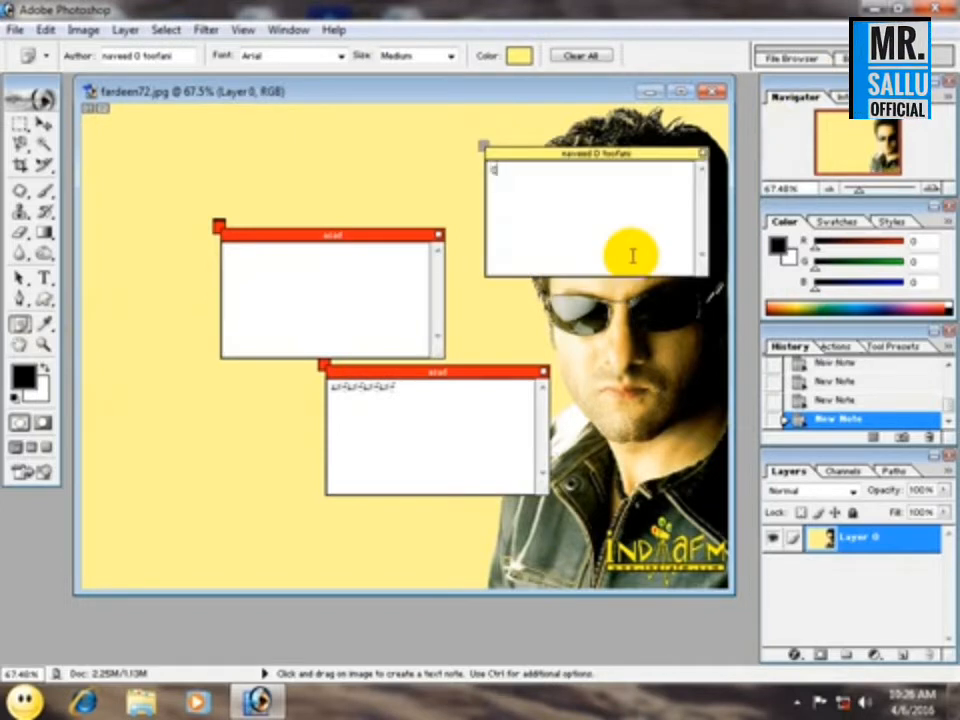
type("wig")
left_click(580, 56)
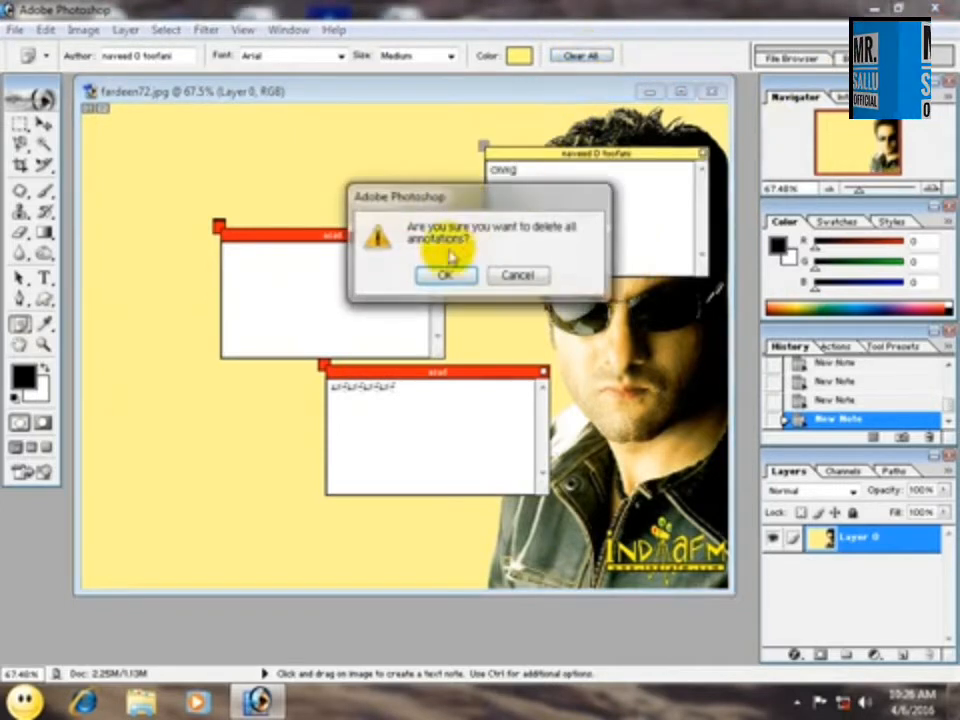
left_click(445, 273)
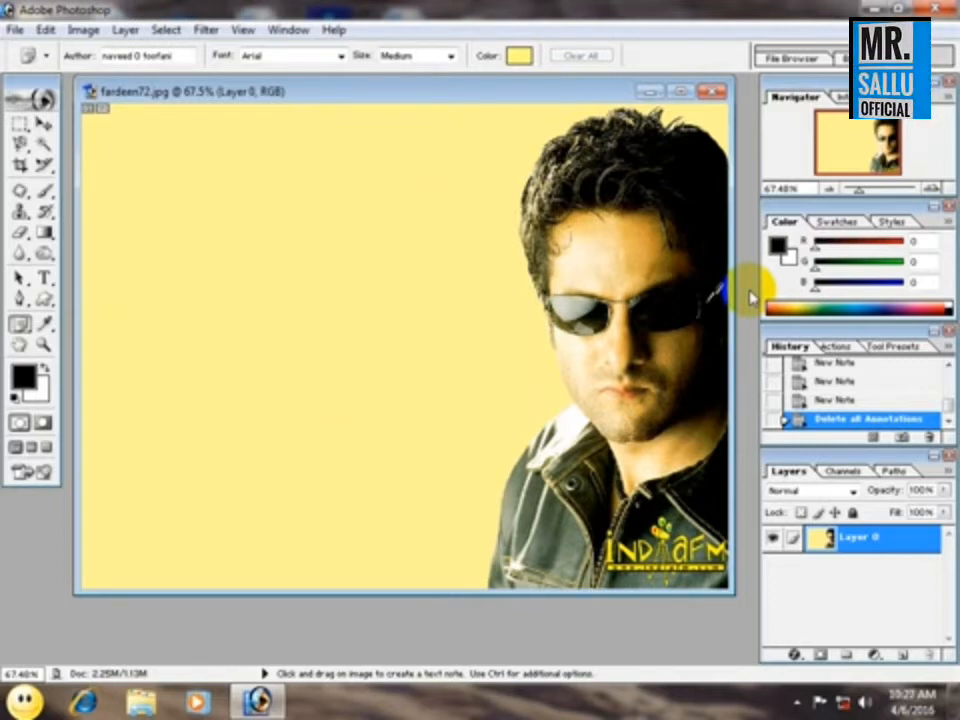
Add a note with the text "fdgdfgd" on the yellow background, collapse it, and reopen and collapse it from its marker.
left_click(216, 270)
type("higdfgd")
double_click(213, 269)
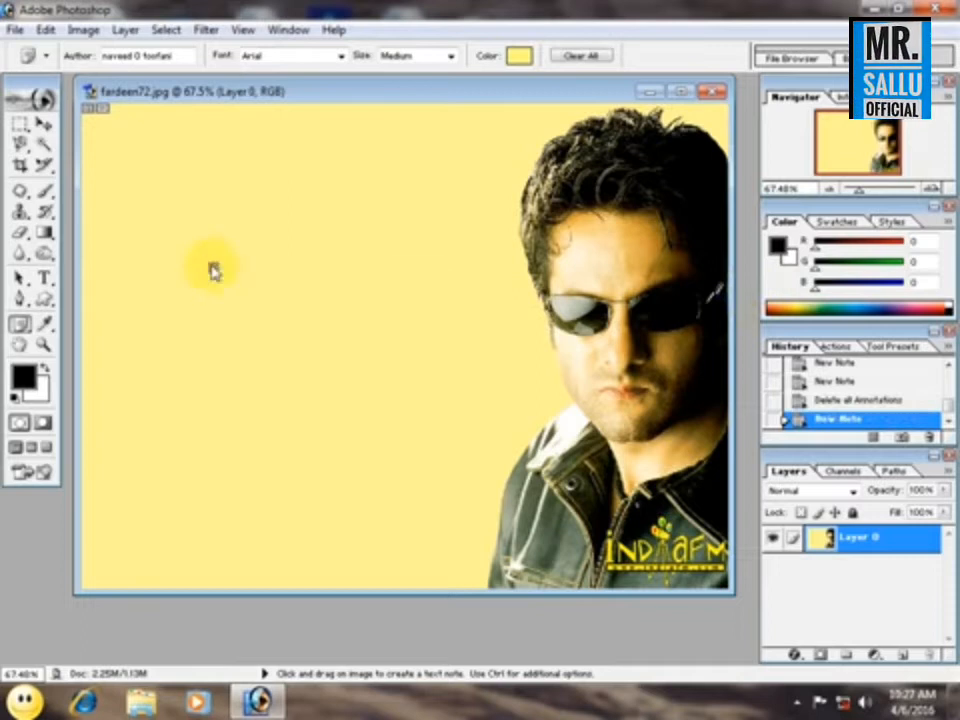
double_click(213, 269)
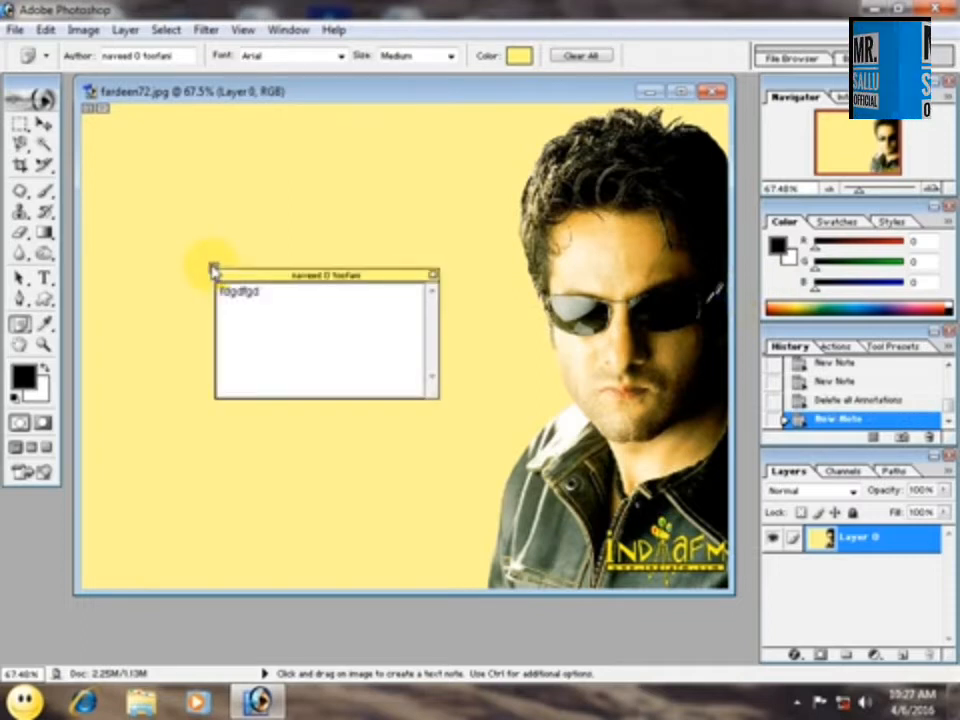
double_click(213, 269)
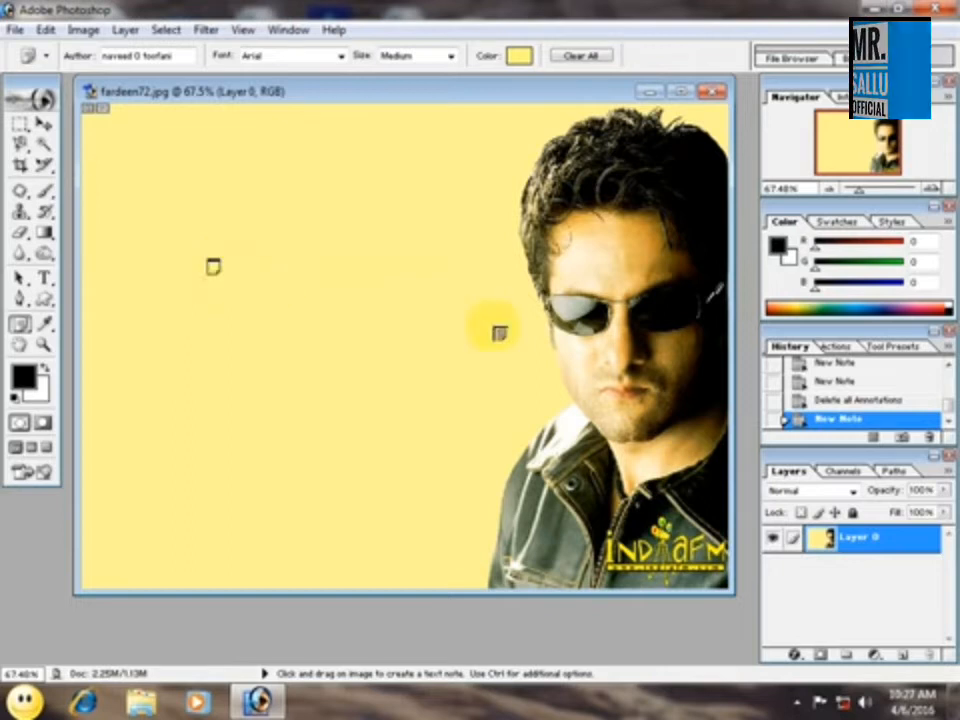
Record a short audio annotation beside the note marker with the Audio Annotation tool.
left_click(20, 326)
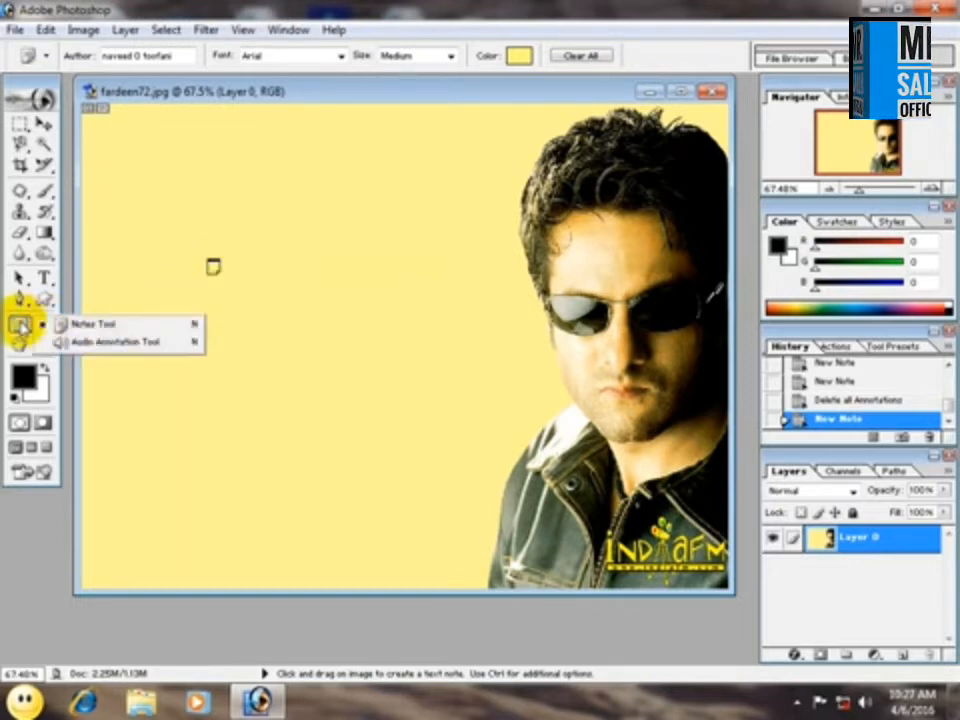
left_click(152, 342)
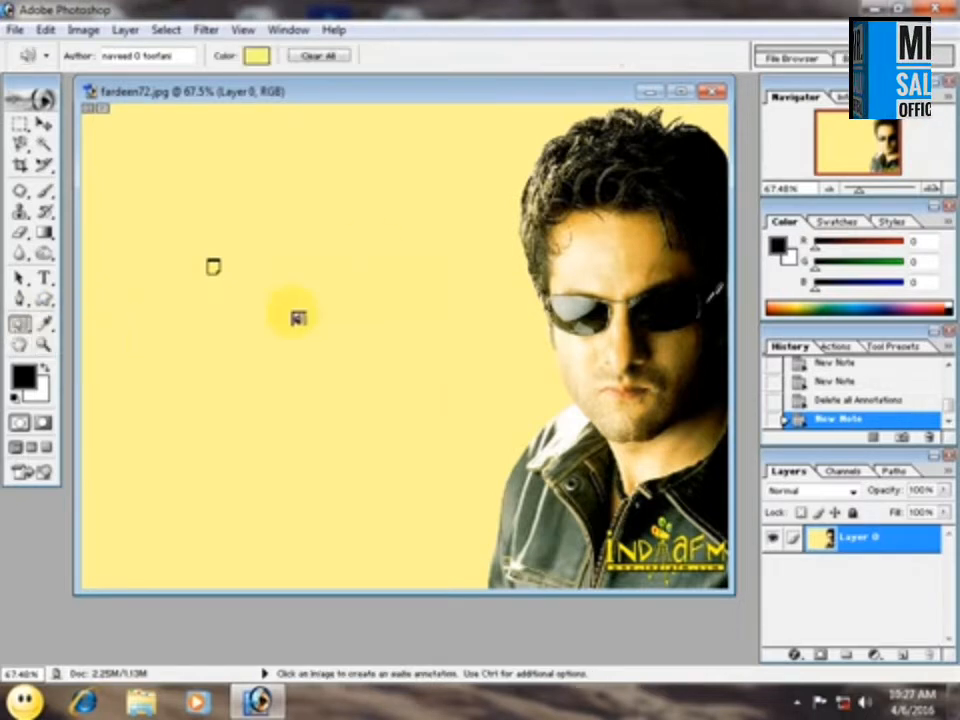
left_click(298, 264)
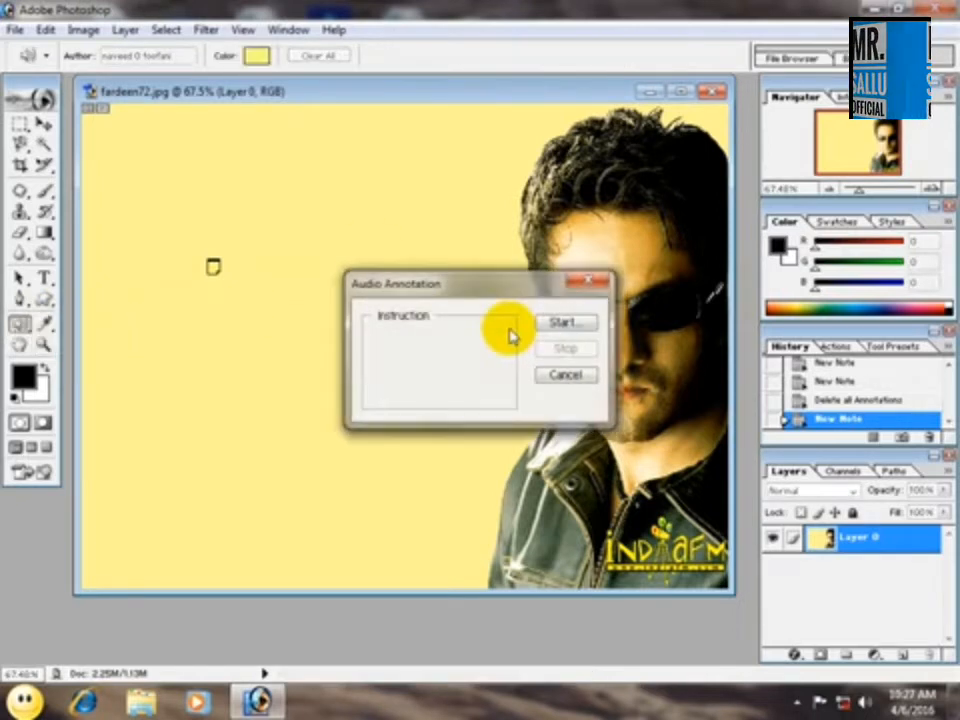
left_click(570, 322)
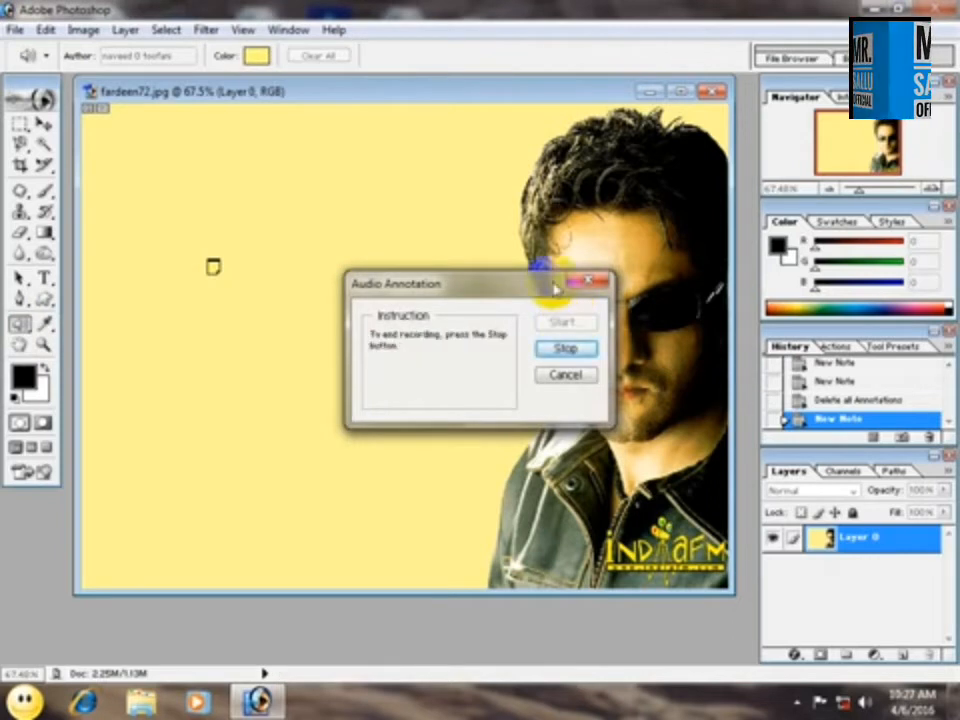
left_click(566, 348)
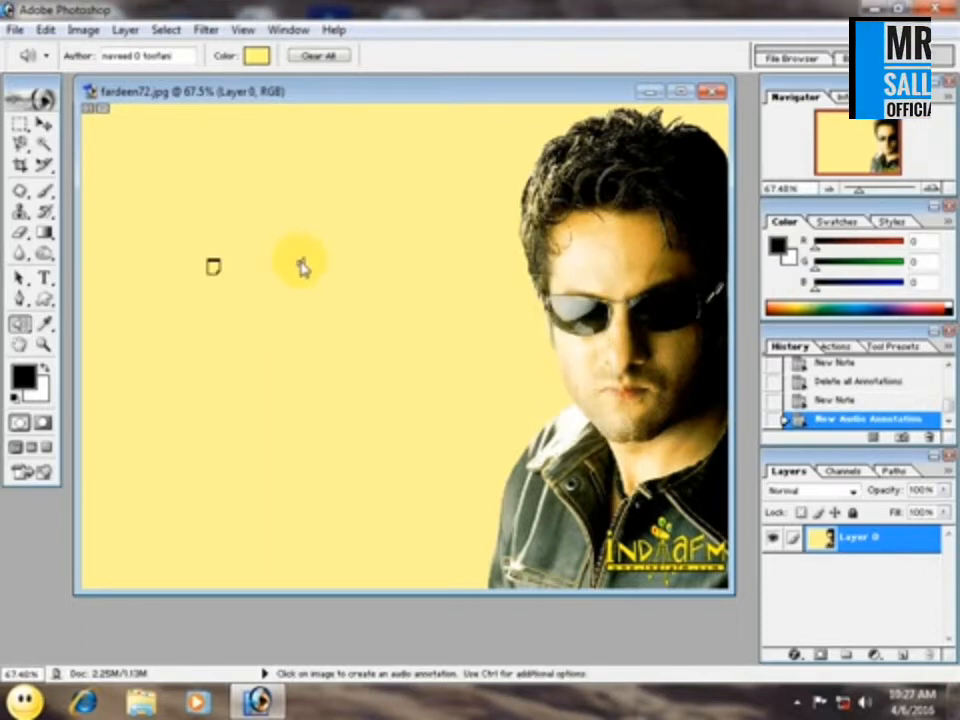
Delete all annotations from the image and dismiss the recording dialog of a new audio annotation.
mouse_move(306, 277)
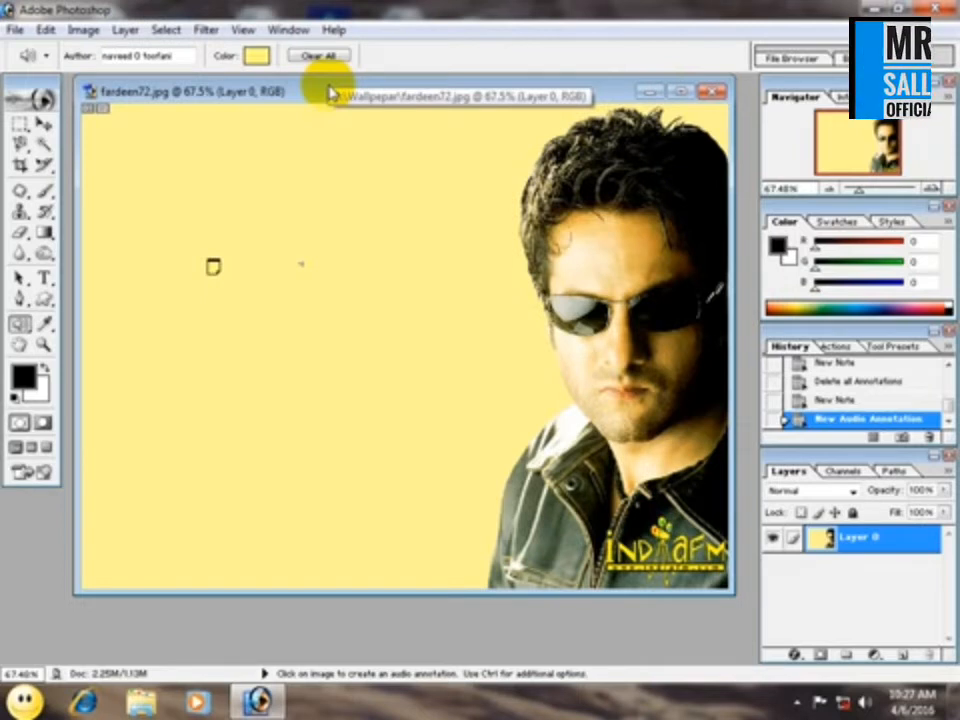
left_click(325, 56)
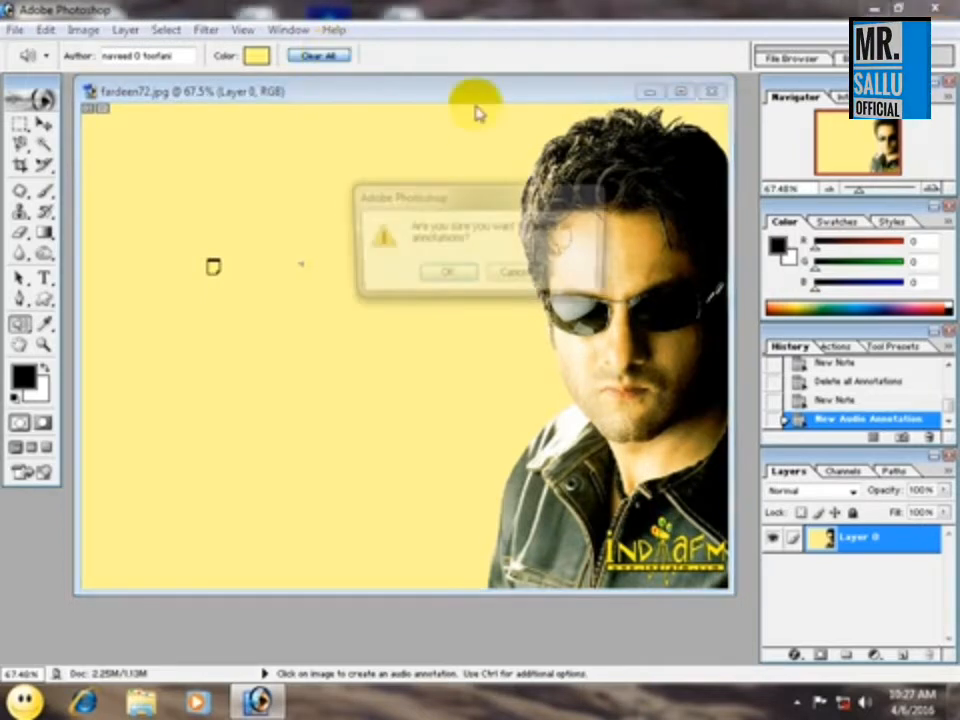
left_click(445, 277)
left_click(455, 295)
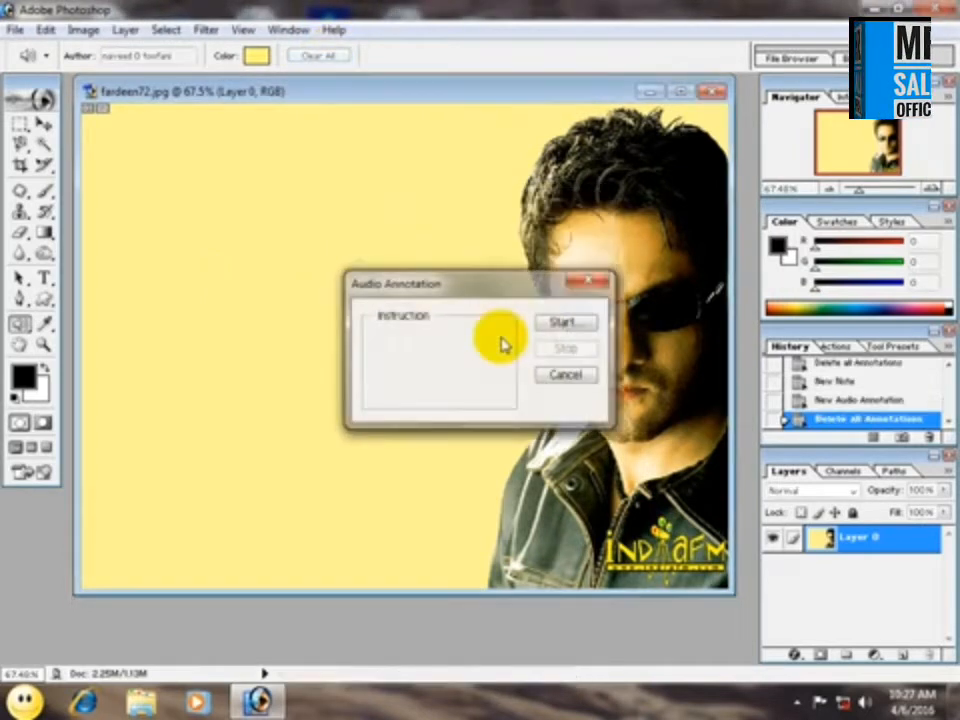
left_click(600, 282)
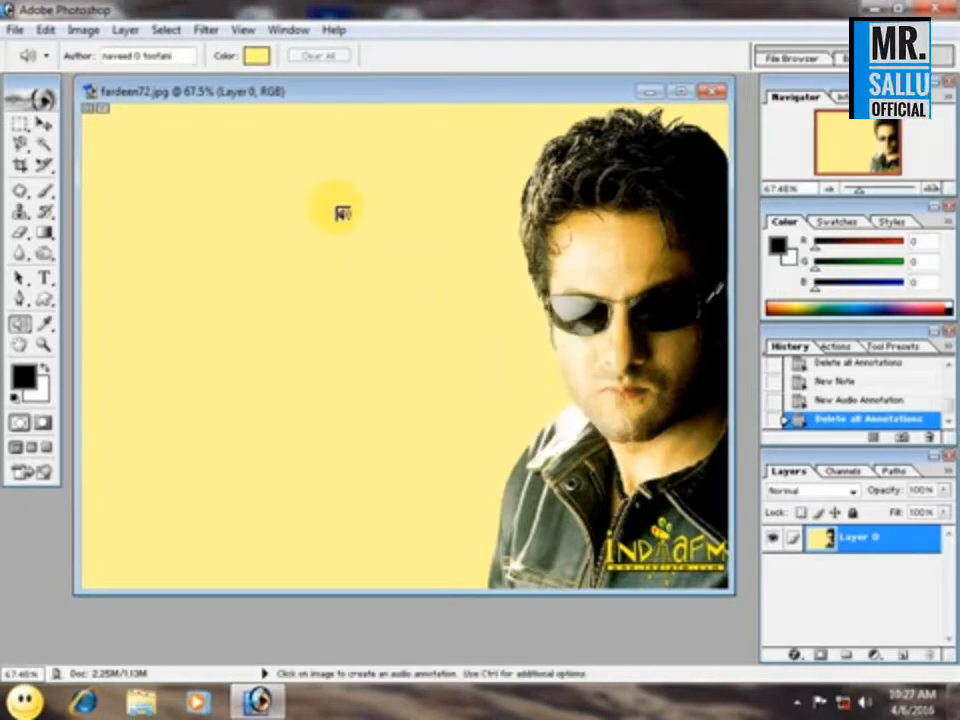
Activate the Eyedropper tool and close fardeen72.jpg without saving the changes.
left_click(19, 323)
left_click(80, 319)
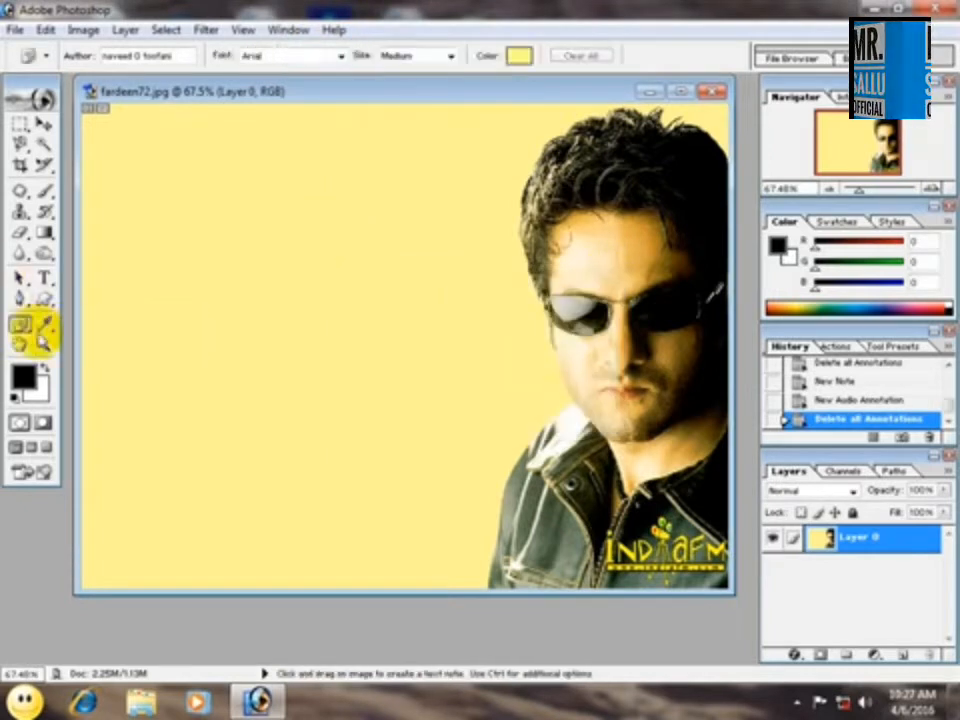
left_click(44, 323)
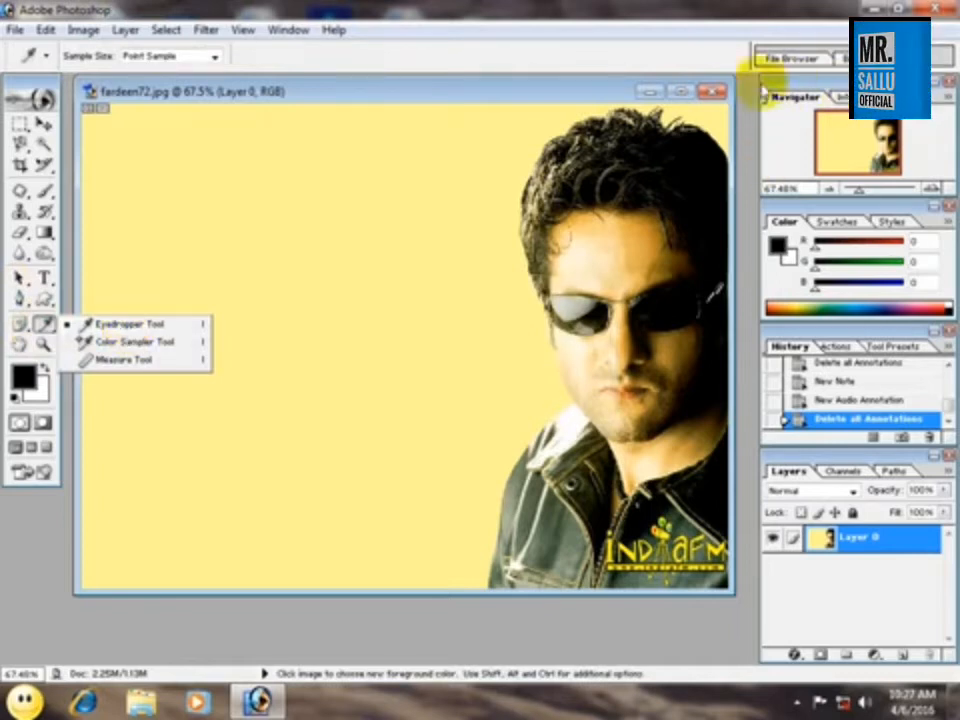
left_click(726, 93)
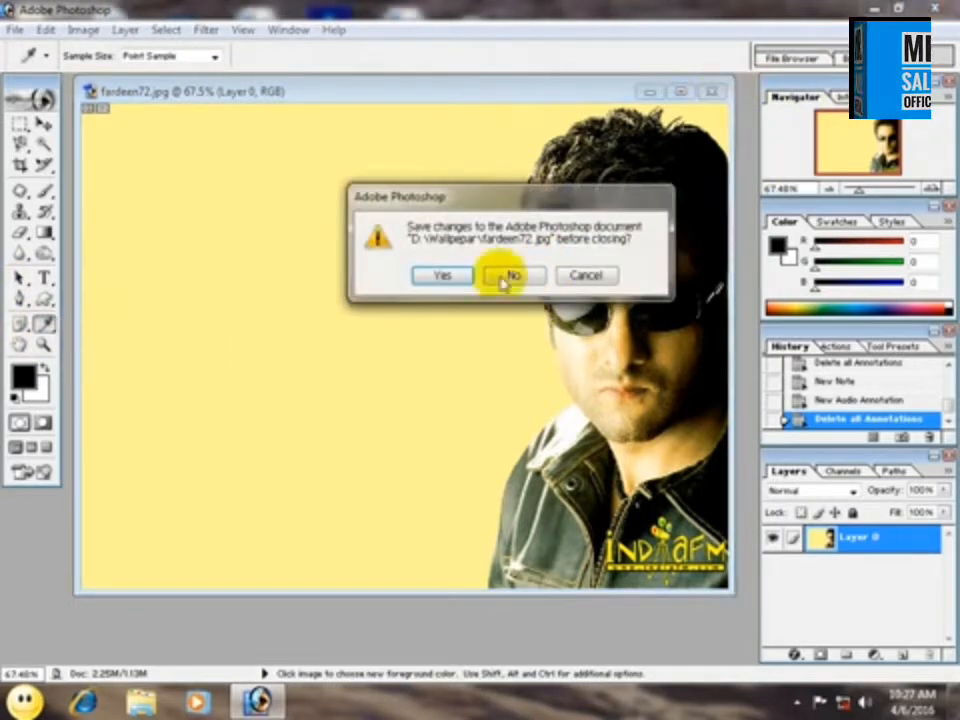
left_click(530, 278)
Open the image ajay411 from the Wallpepar folder.
key("ctrl+o")
left_click(605, 318)
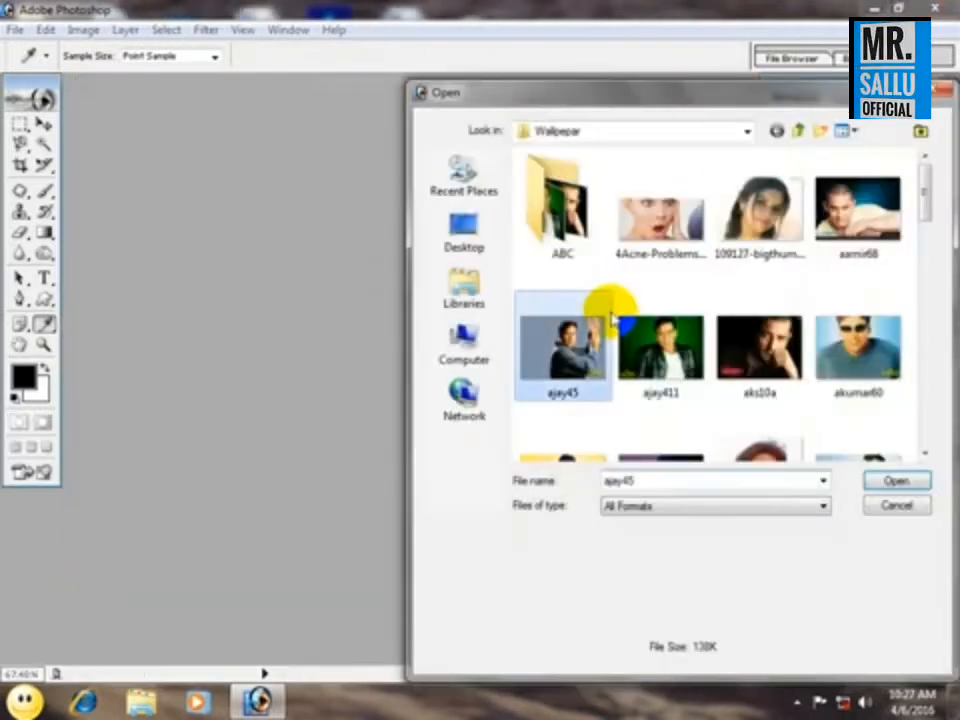
double_click(665, 365)
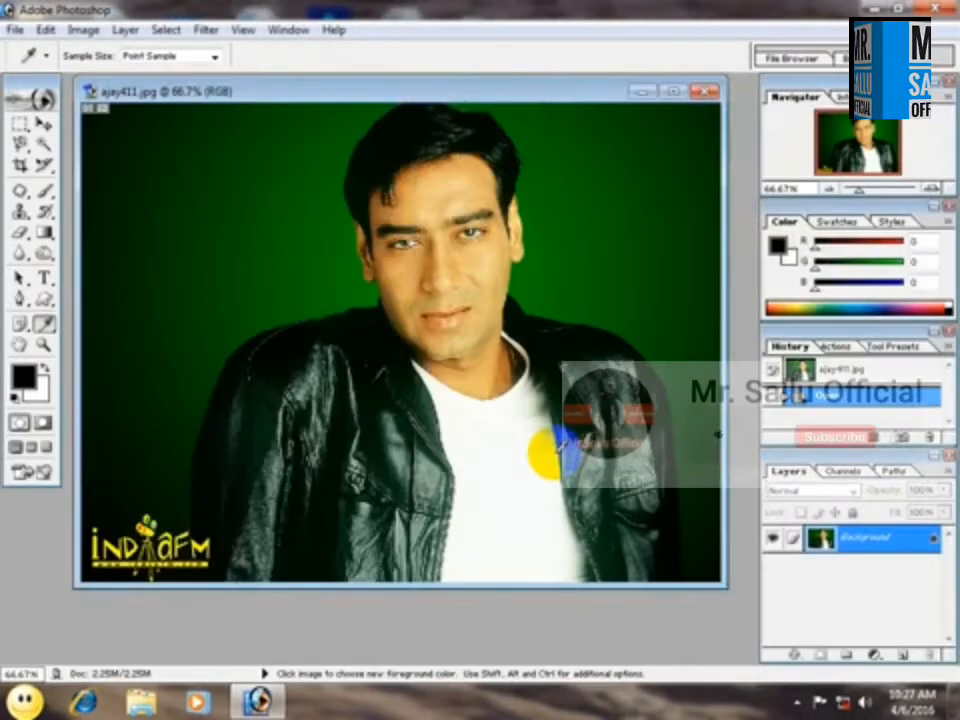
Create a white 800 x 600 pixel RGB document and move its window down so the photo's face and green background are uncovered.
key("ctrl+n")
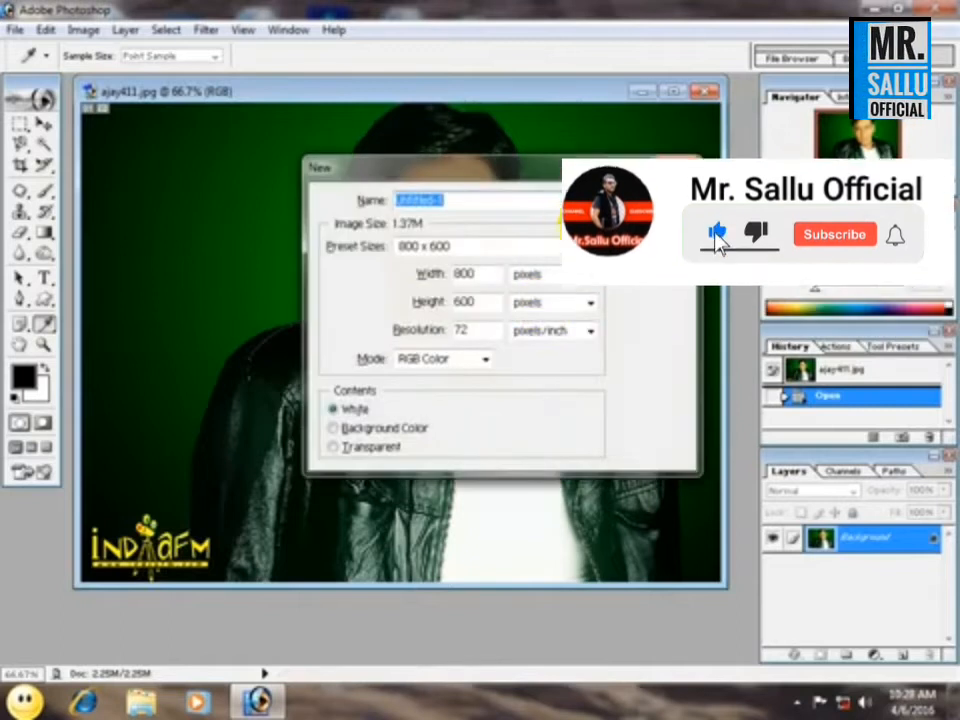
key("Return")
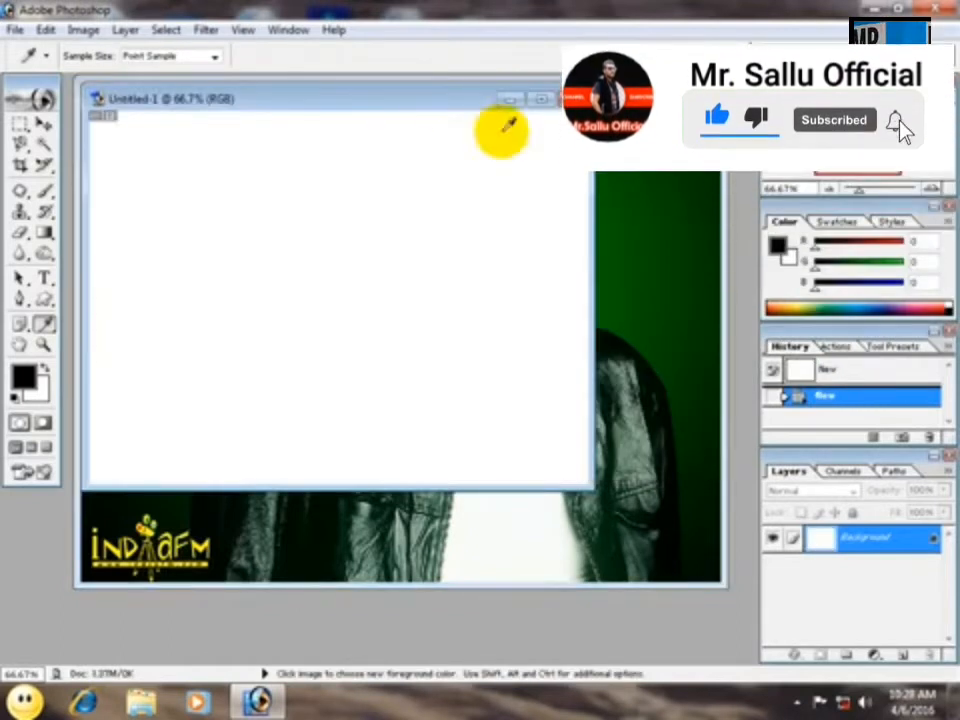
left_click_drag(427, 98, 629, 341)
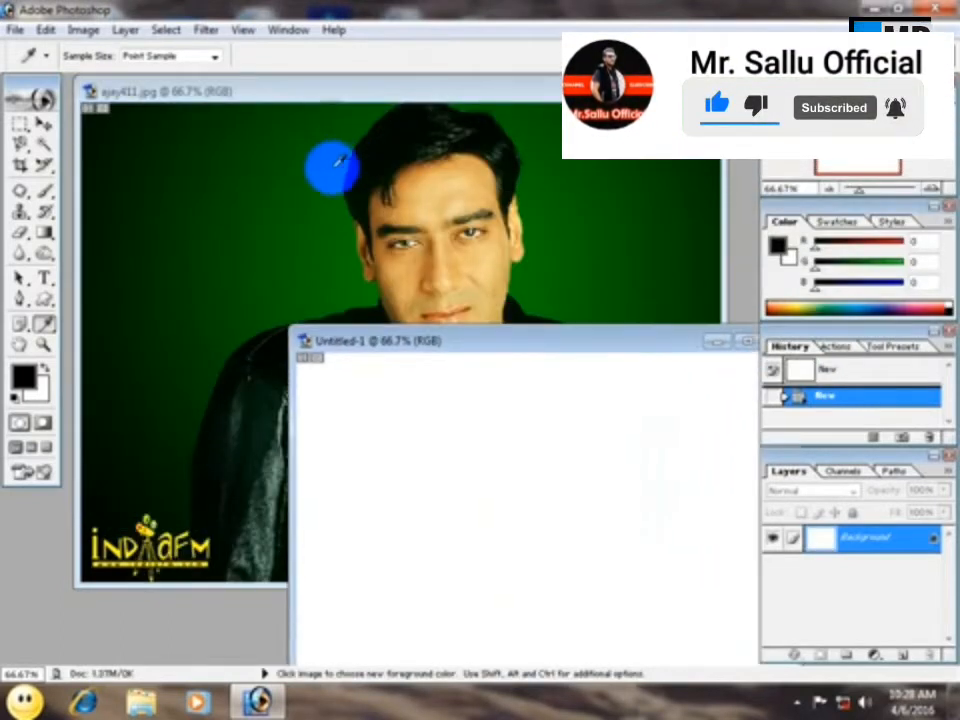
Sample several colors with the Eyedropper, ending on the photo's dark green (RGB 1, 113, 1), and fill the blank document with it.
left_click(319, 190)
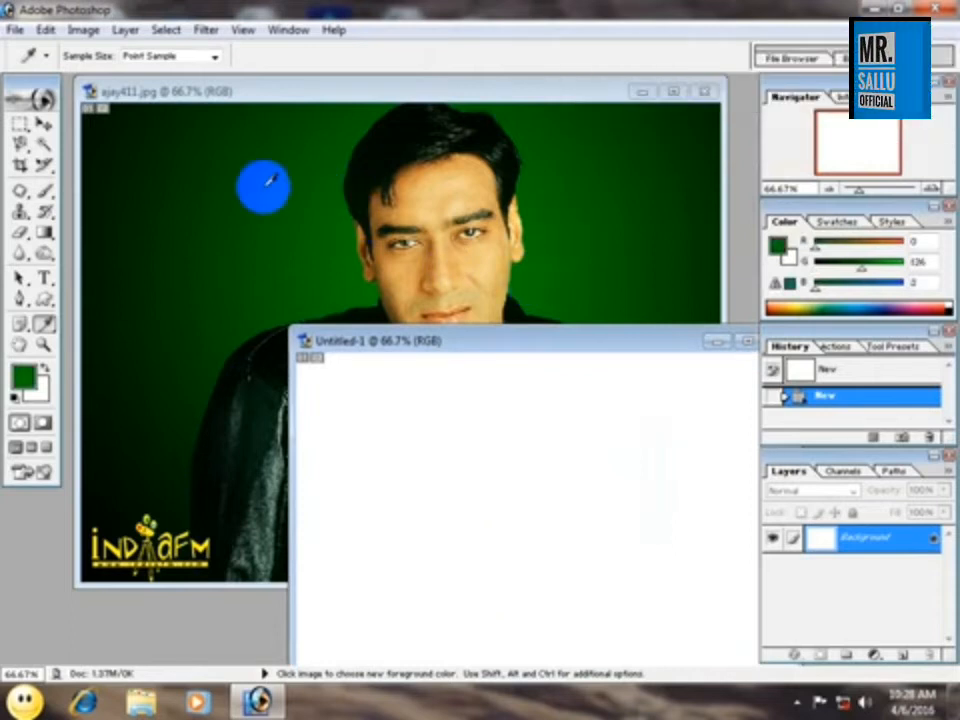
left_click(163, 262)
left_click(336, 312)
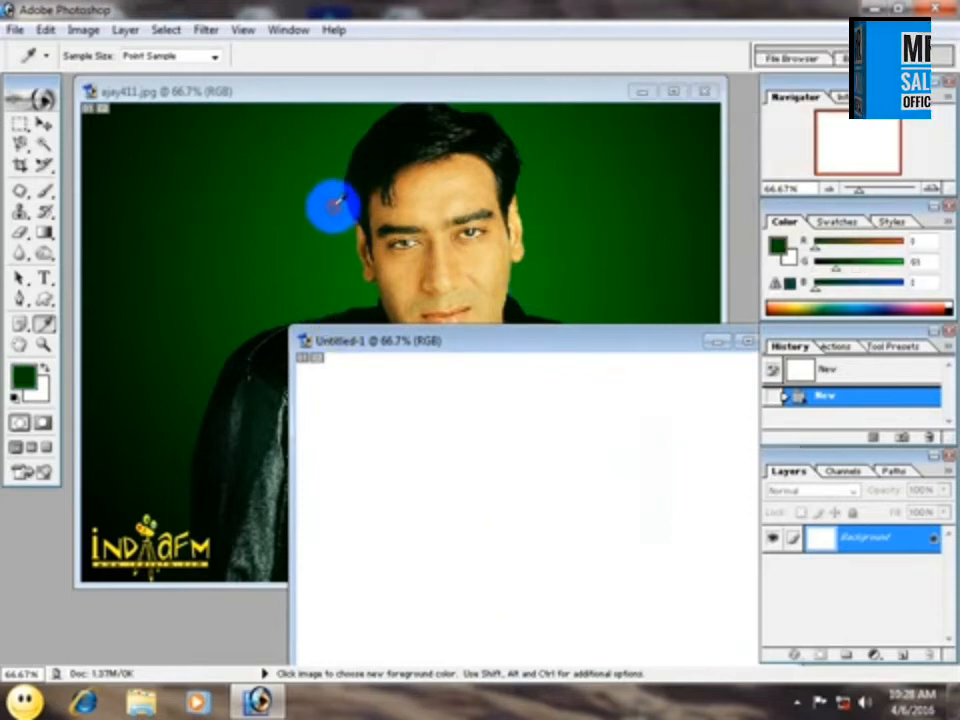
left_click(568, 527)
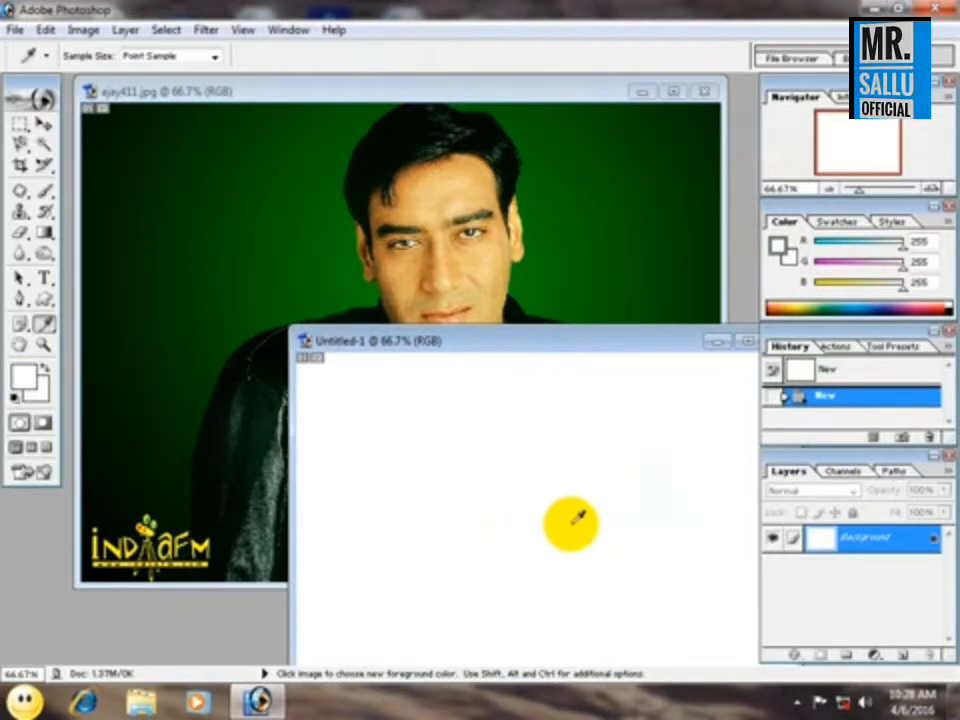
left_click(284, 259)
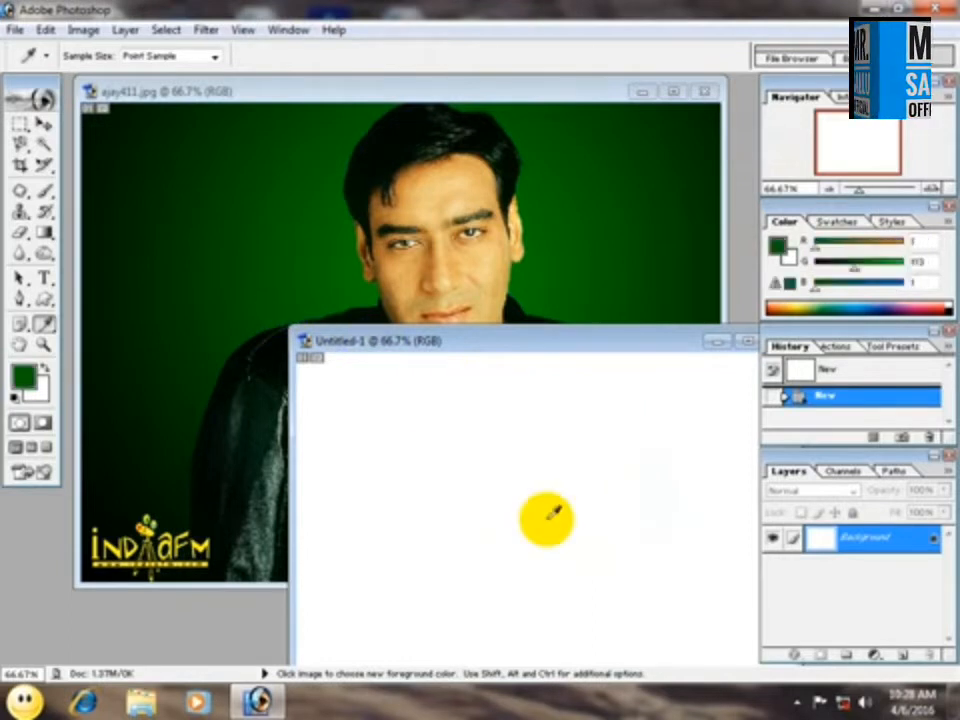
key("alt+BackSpace")
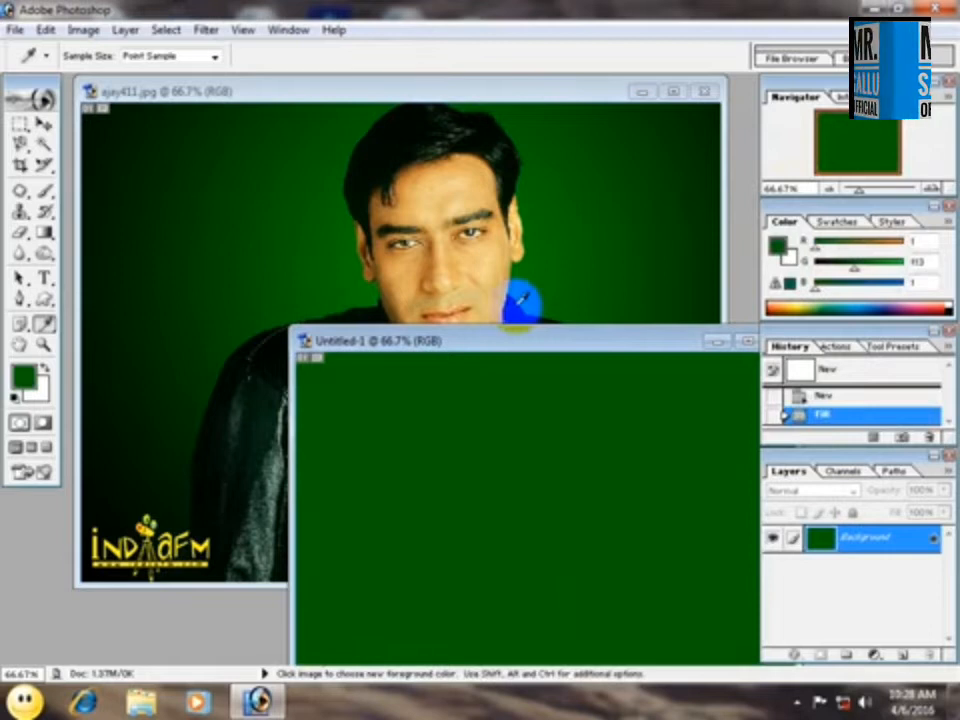
Move the green-filled document over the photo, and close both documents, discarding the new document's changes.
left_click_drag(606, 343, 422, 262)
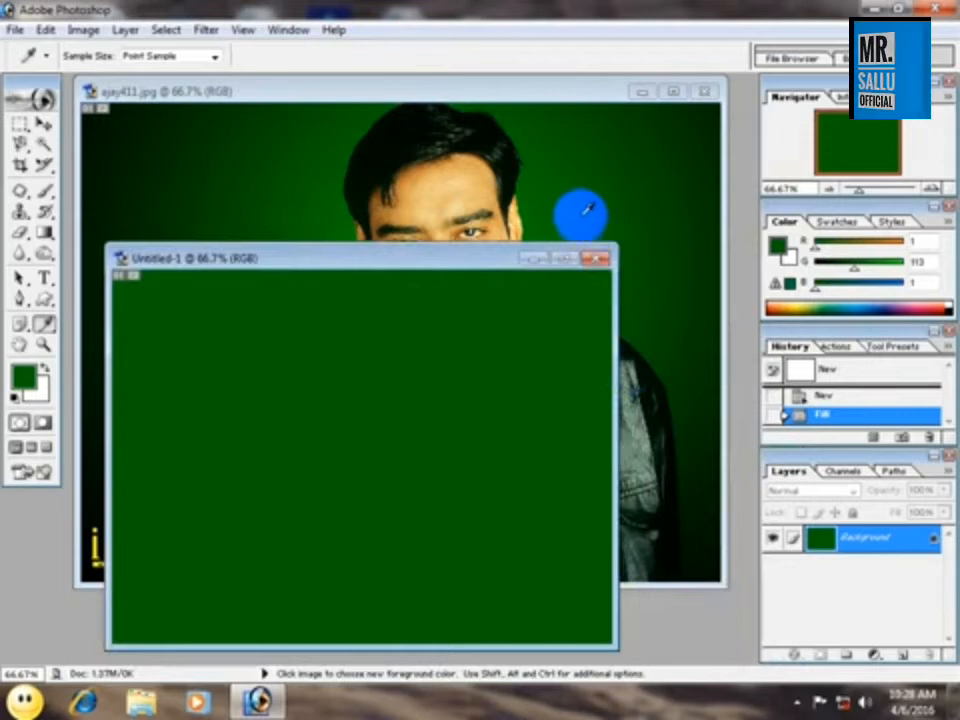
left_click(598, 262)
left_click(545, 272)
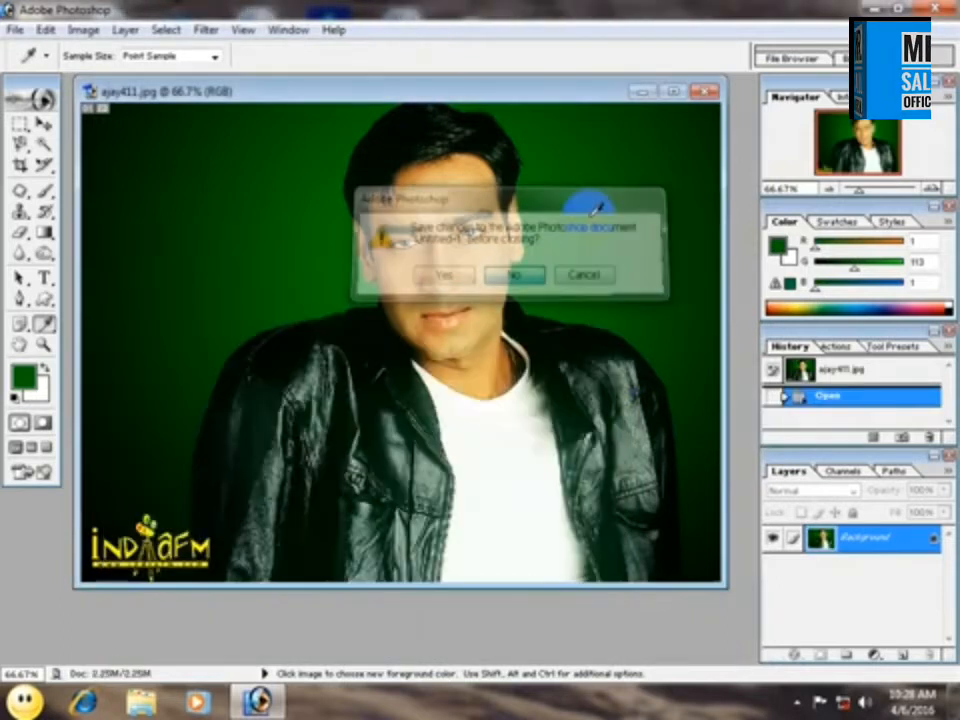
left_click(703, 91)
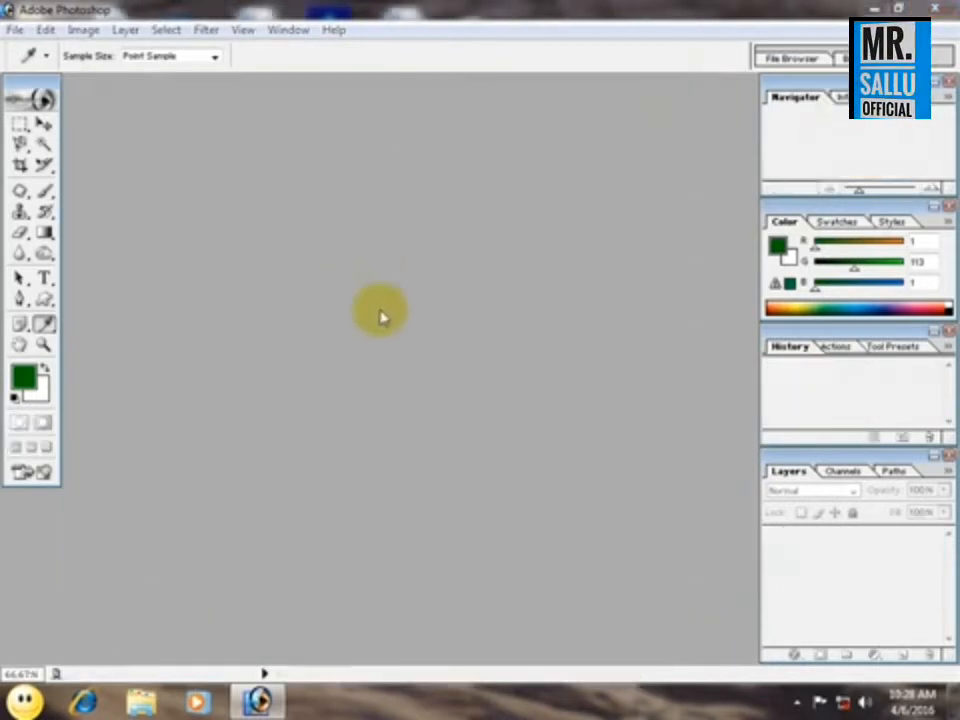
Open the image images (6) from the Wallpepar folder.
double_click(381, 315)
left_click(575, 350)
scroll(579, 352, "down", 8)
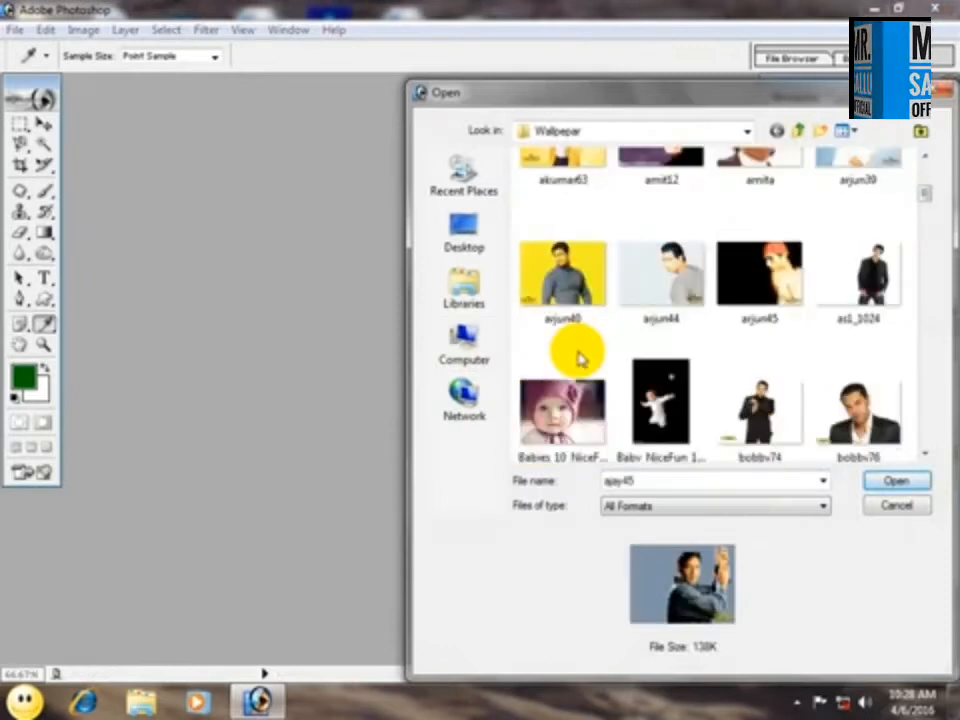
scroll(579, 360, "down", 8)
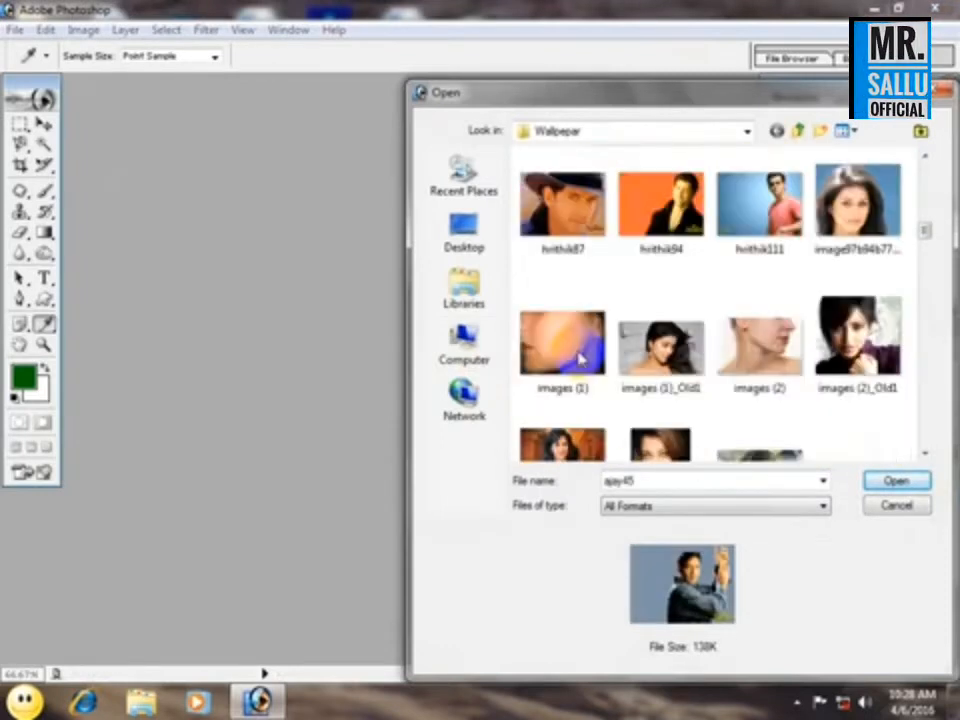
scroll(580, 358, "down", 6)
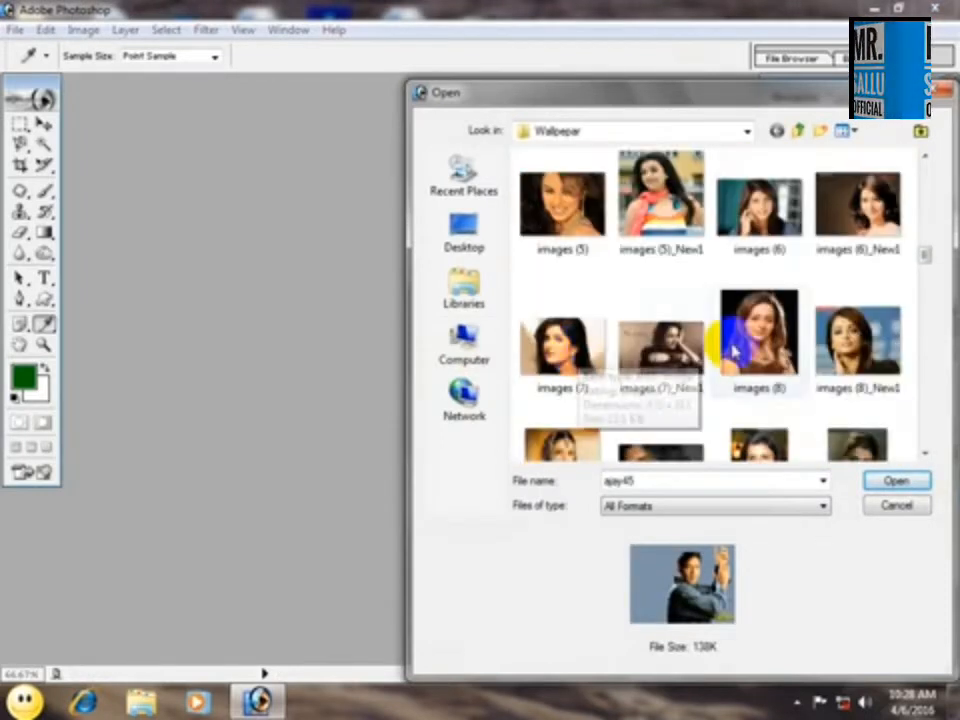
scroll(780, 330, "up", 2)
double_click(760, 412)
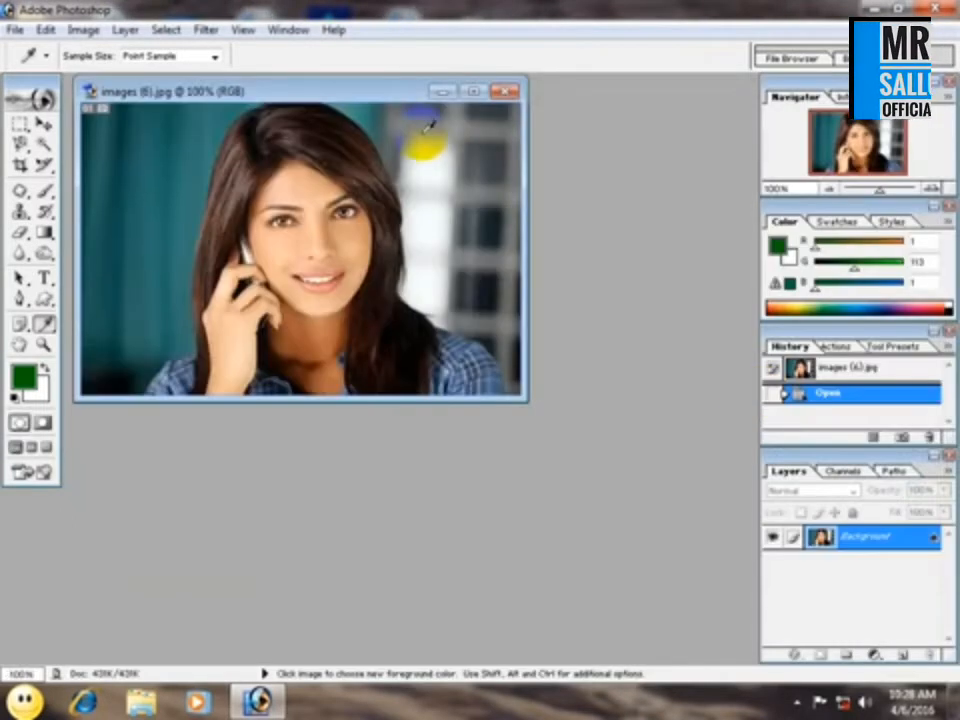
Sample several photo colors with the Eyedropper, ending on the light gray background (RGB 218, 222, 223), and create a white 800 x 600 pixel RGB document.
left_click(257, 150)
left_click(297, 284)
left_click(468, 166)
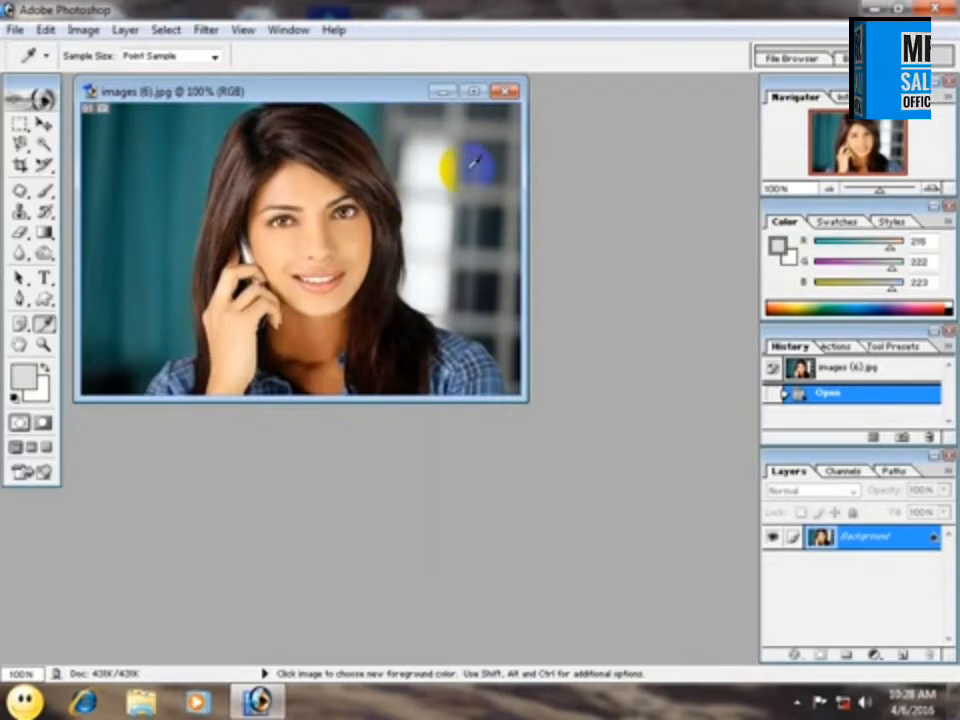
key("ctrl+n")
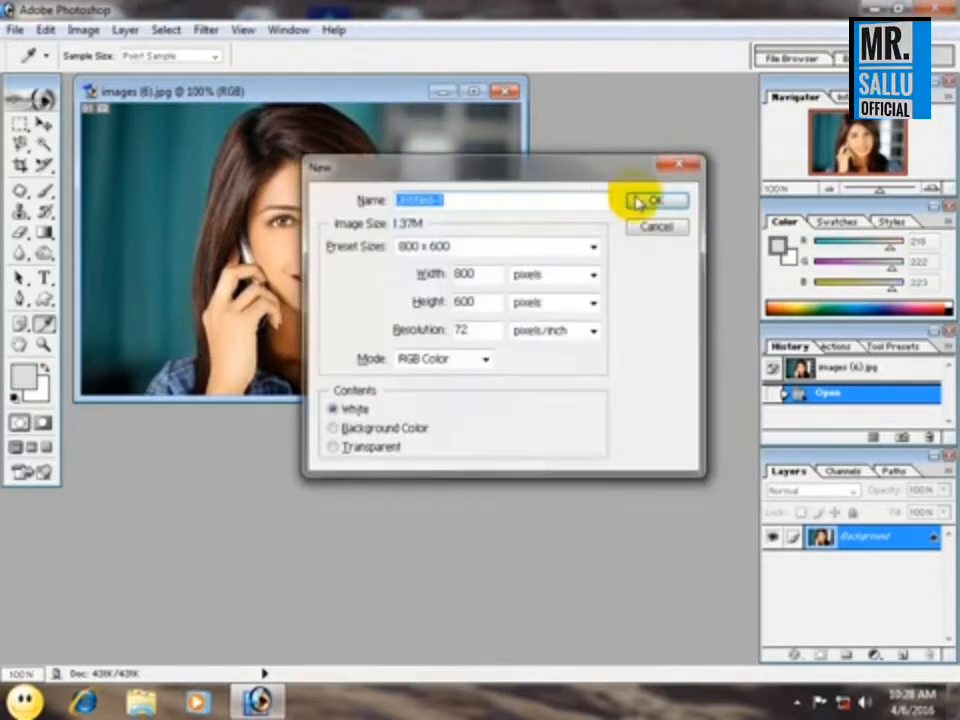
left_click(643, 199)
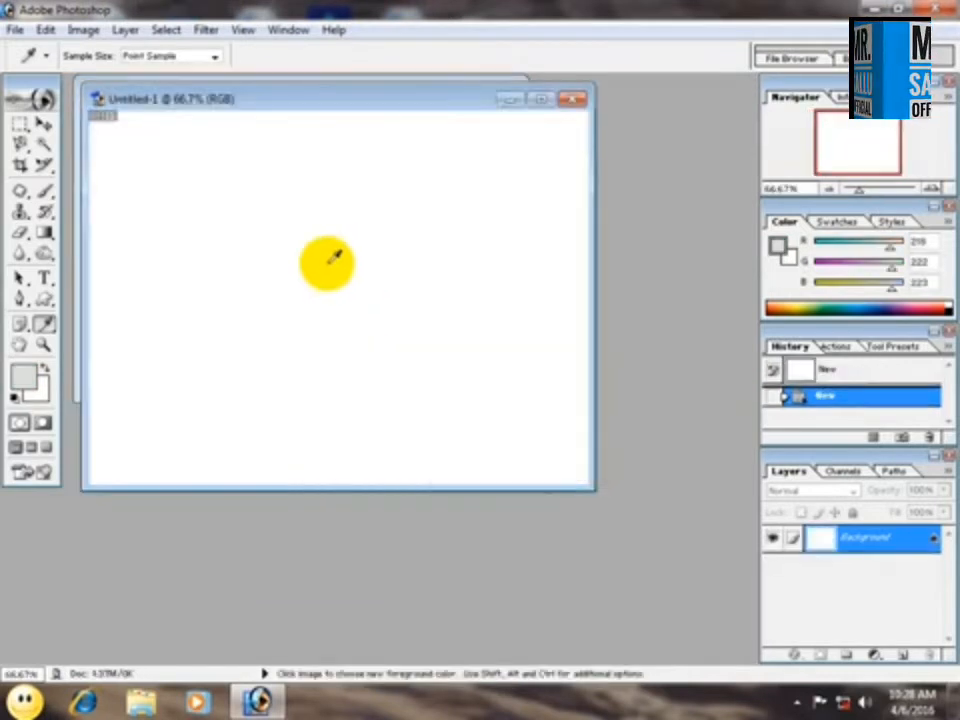
Fill the blank document alternately with the light gray foreground and white background colors, and close it without saving.
key("alt+BackSpace")
key("ctrl+BackSpace")
key("alt+BackSpace")
key("ctrl+BackSpace")
key("alt+BackSpace")
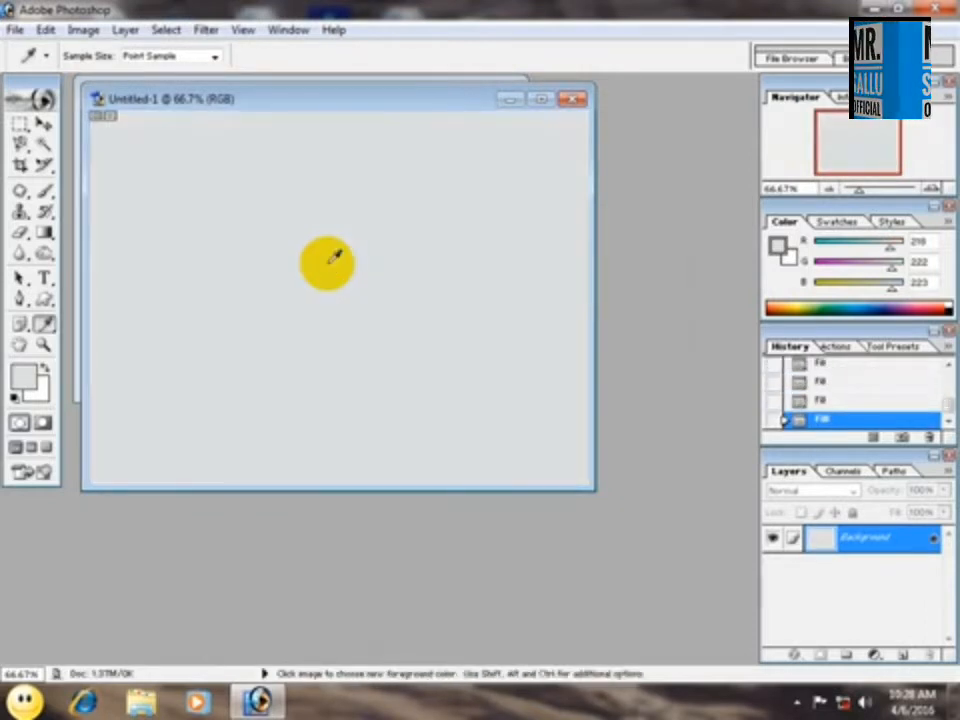
left_click(572, 99)
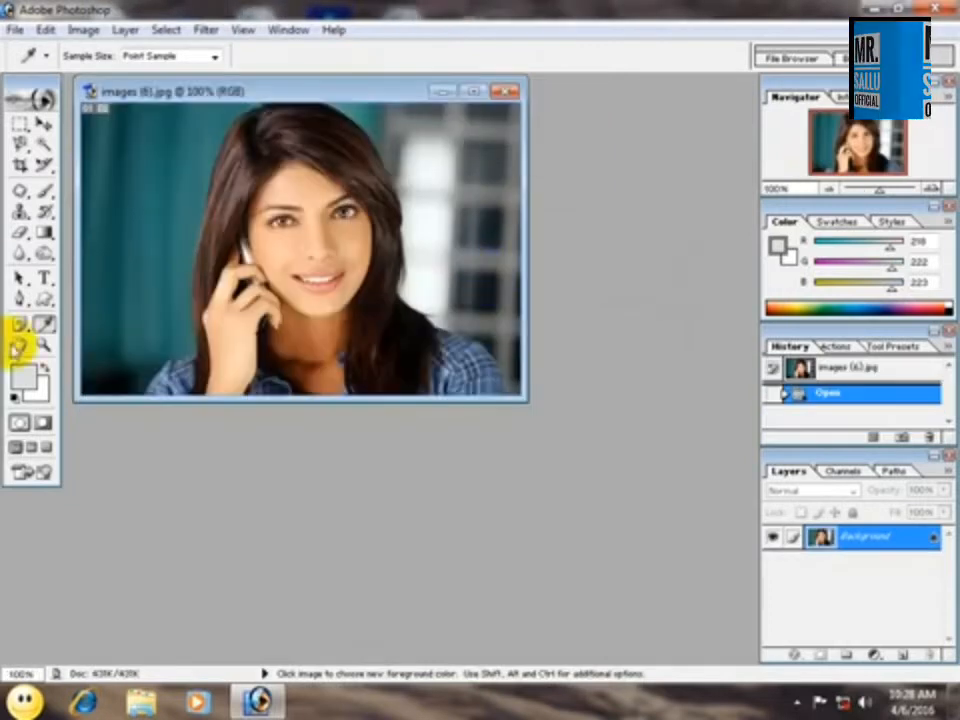
Place two Color Sampler points on the photo, one on the teal background and one on the light background beside the hair.
left_click(43, 323)
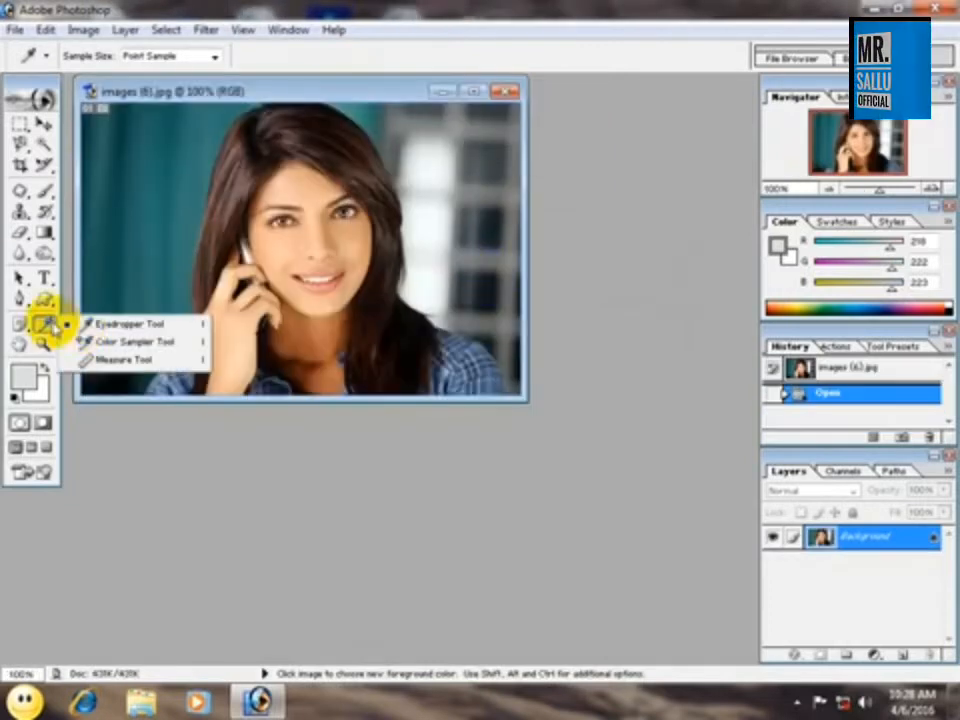
left_click(118, 343)
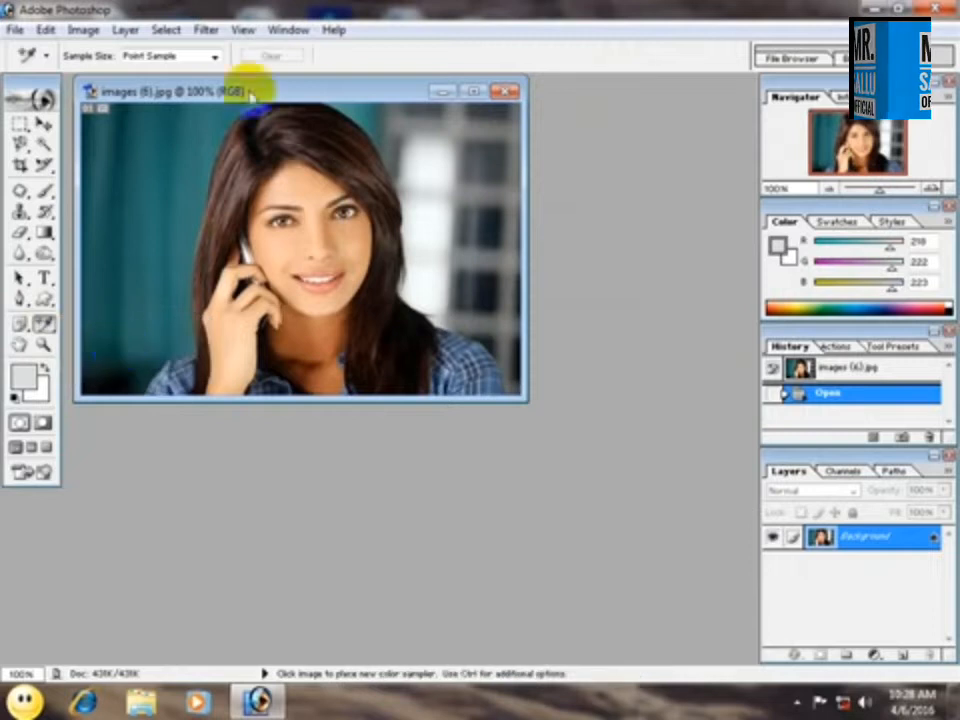
left_click(185, 164)
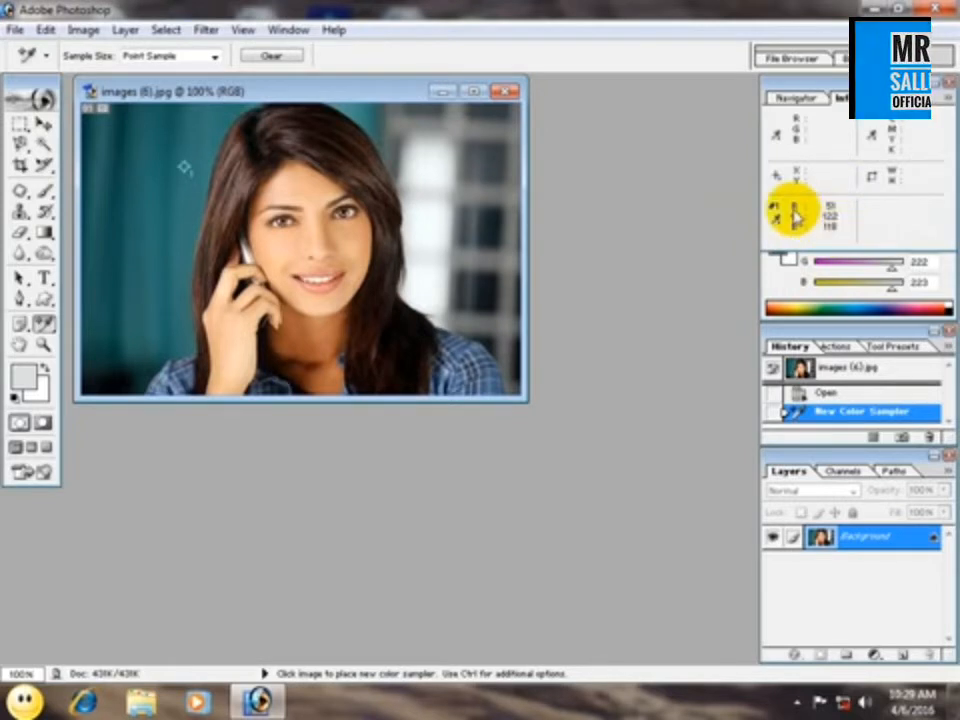
left_click(410, 173)
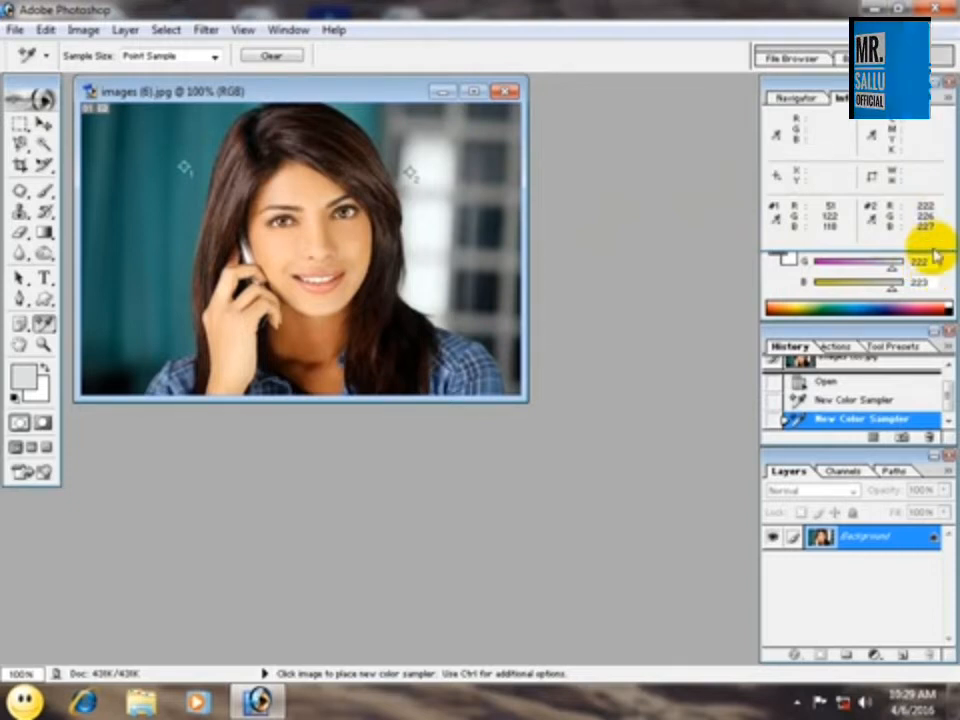
Switch back to the Eyedropper tool and close the photo without saving the color samplers.
left_click(43, 323)
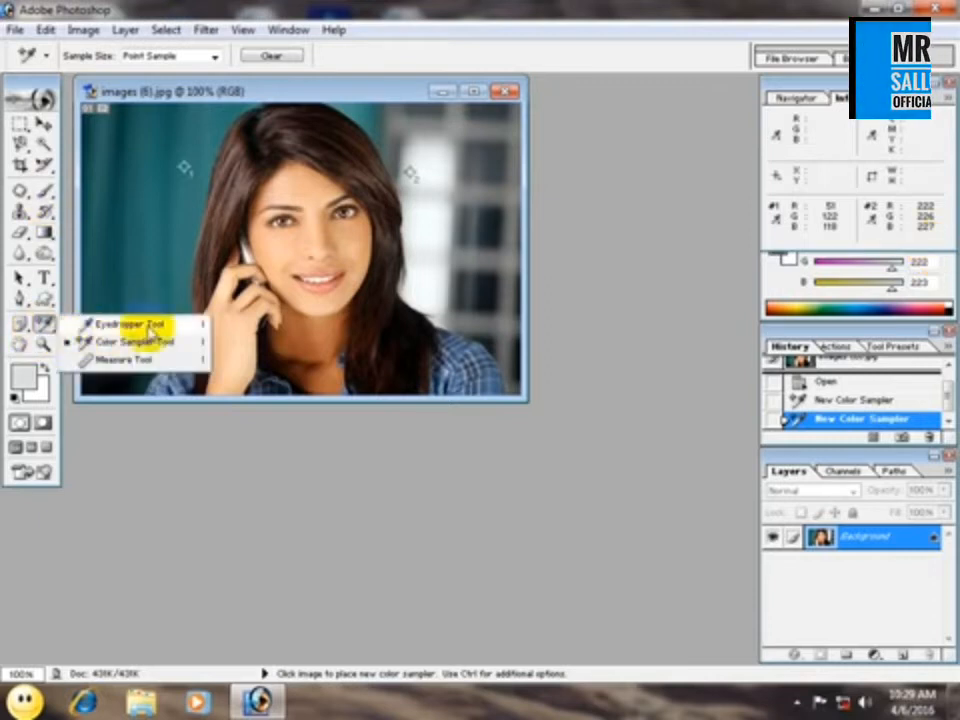
left_click(150, 325)
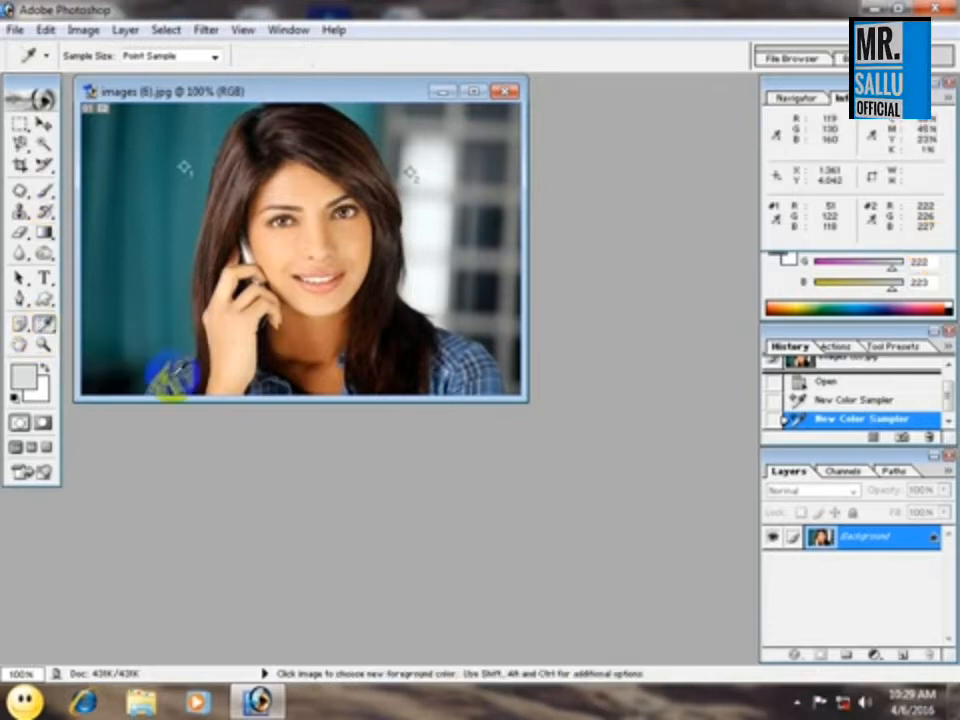
left_click(505, 91)
left_click(513, 276)
Open the image Baby_NiceFun_135_00 from the Wallpepar folder.
key("ctrl+o")
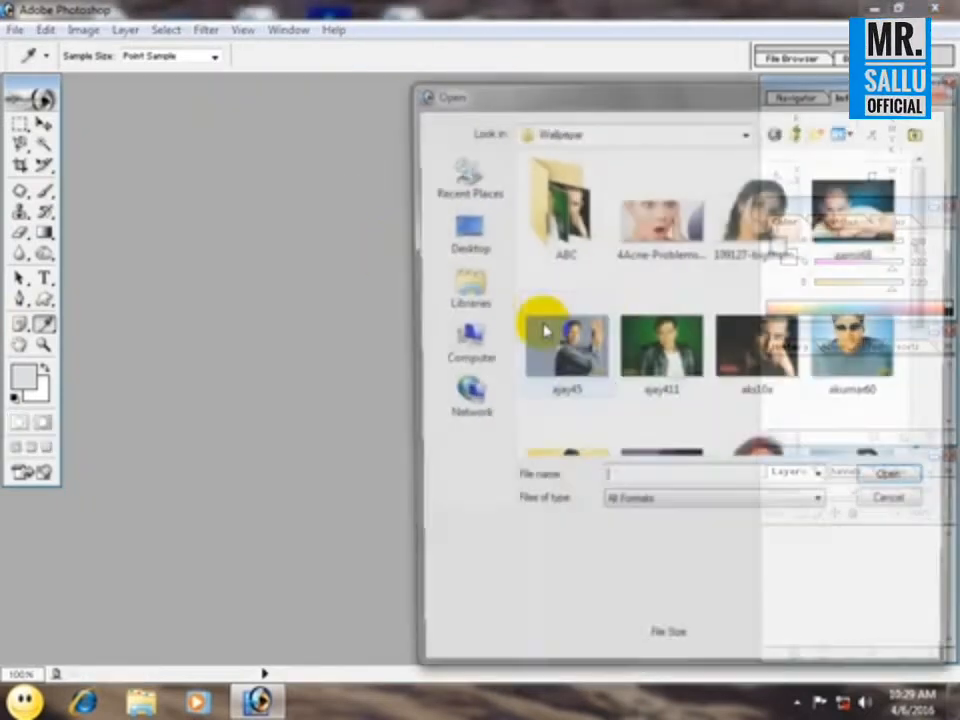
left_click(548, 330)
scroll(670, 385, "down", 2)
scroll(678, 385, "up", 1)
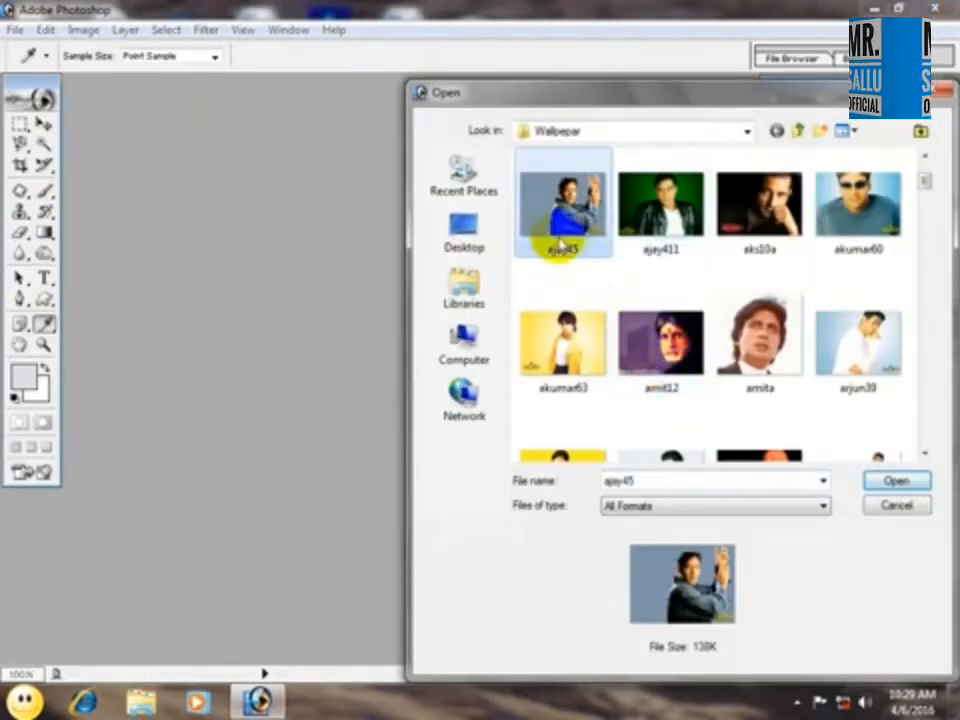
scroll(598, 345, "down", 2)
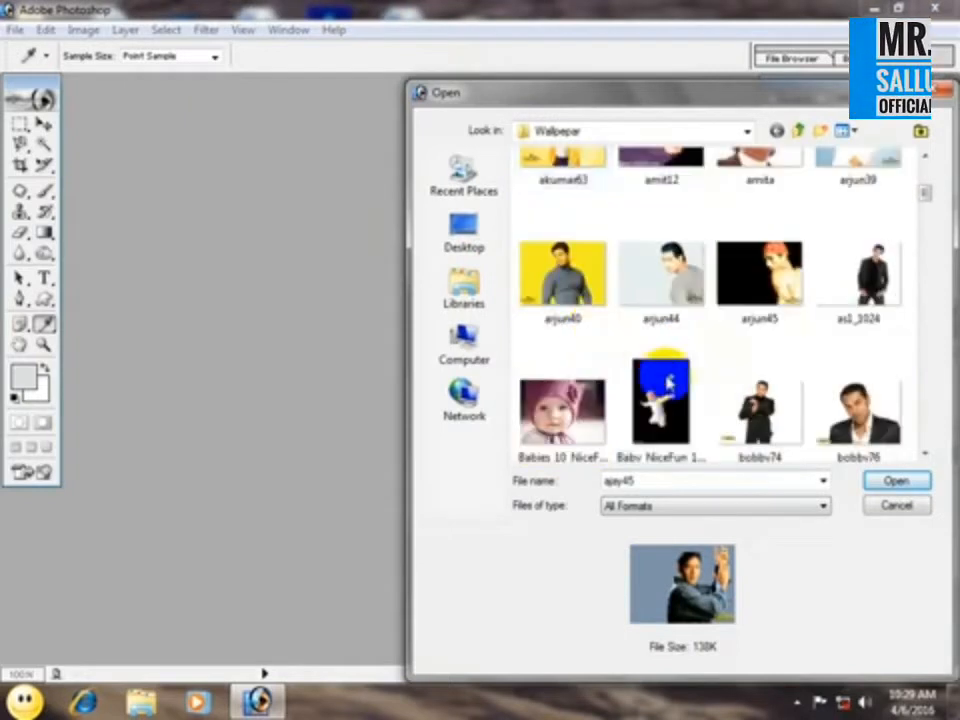
left_click(656, 366)
key("Return")
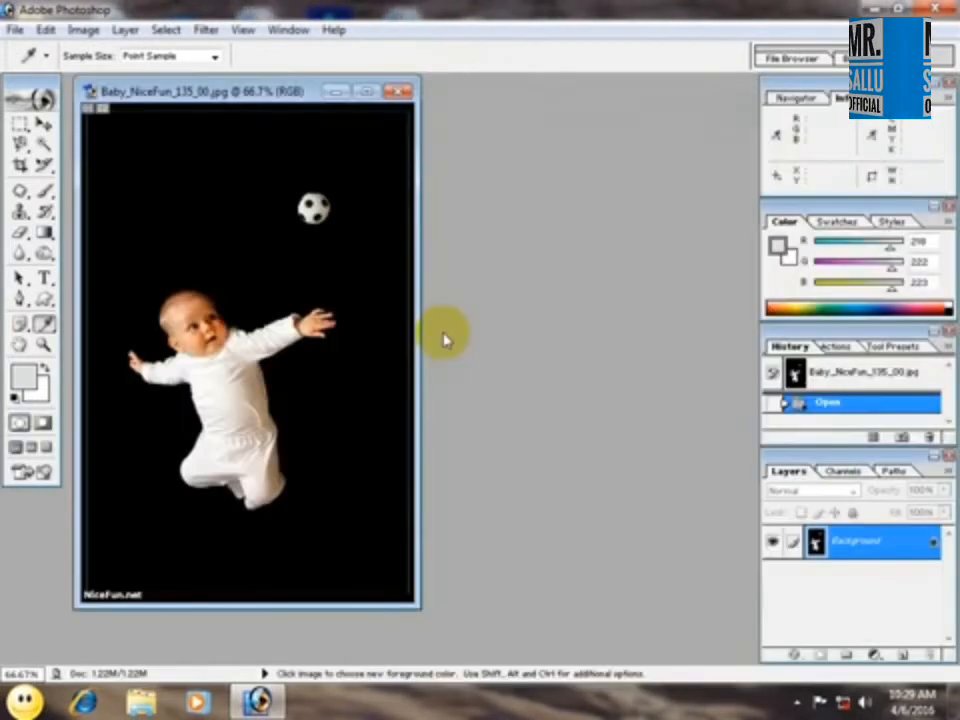
Convert the baby photo's Background into a regular layer with Normal mode and 100% opacity, and fit the image on screen.
double_click(815, 540)
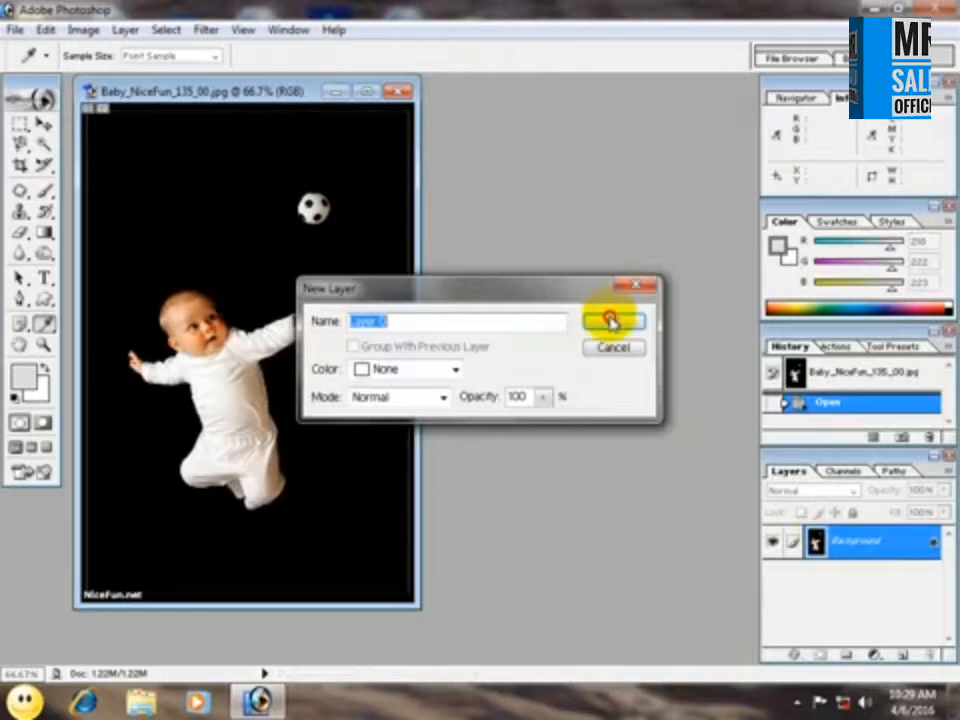
left_click(610, 321)
key("ctrl+0")
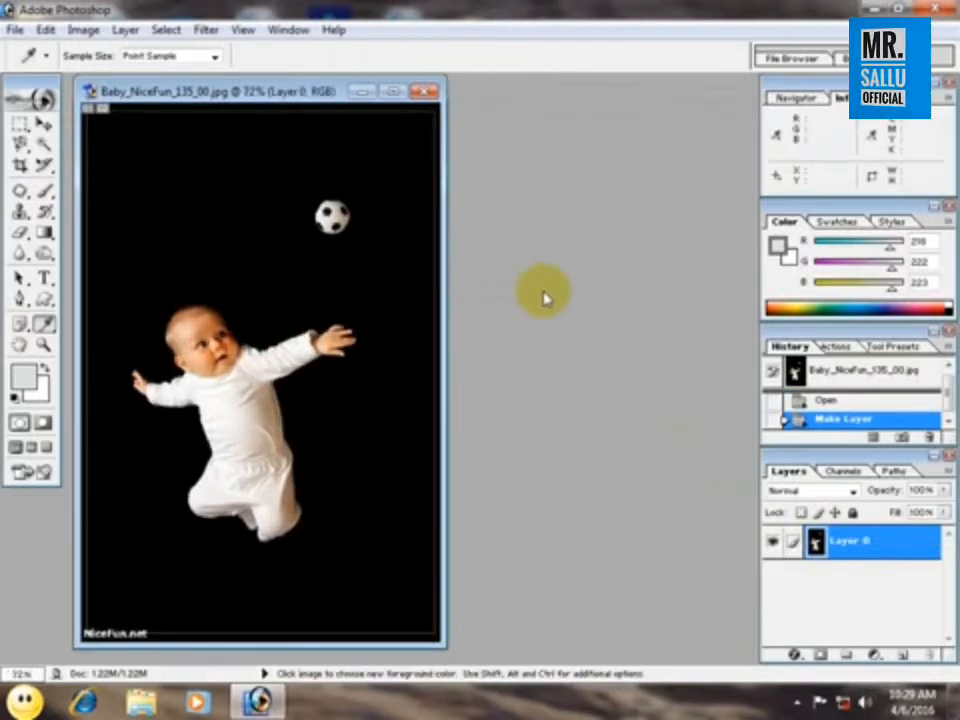
Measure alongside the baby's body and across the area above the head with the Measure tool, and clear the last measure line.
left_click_drag(43, 323, 135, 368)
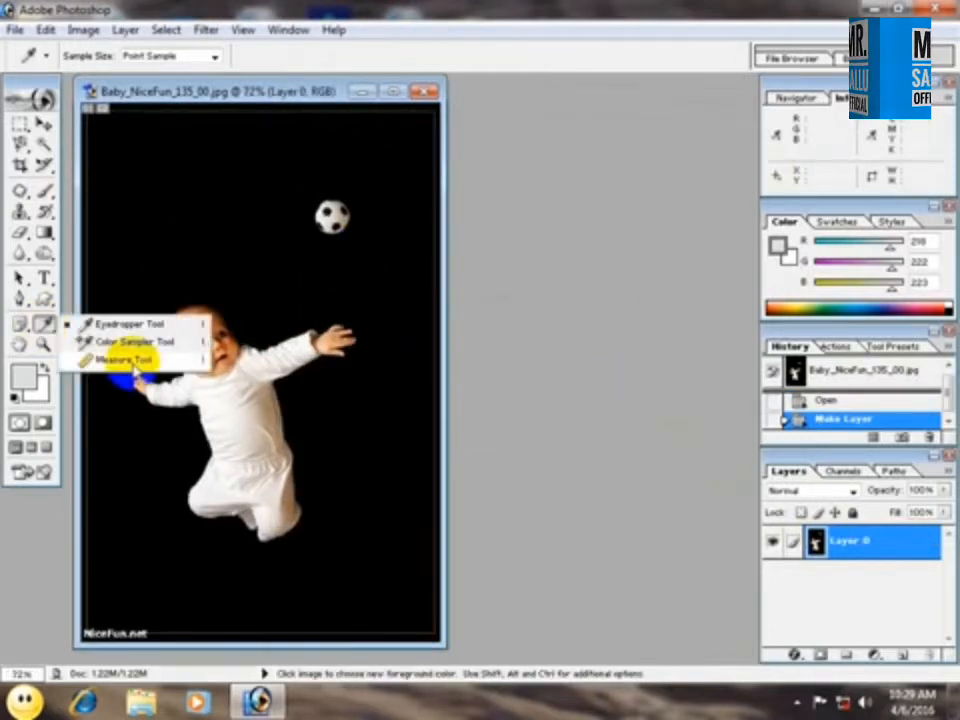
left_click_drag(183, 500, 163, 343)
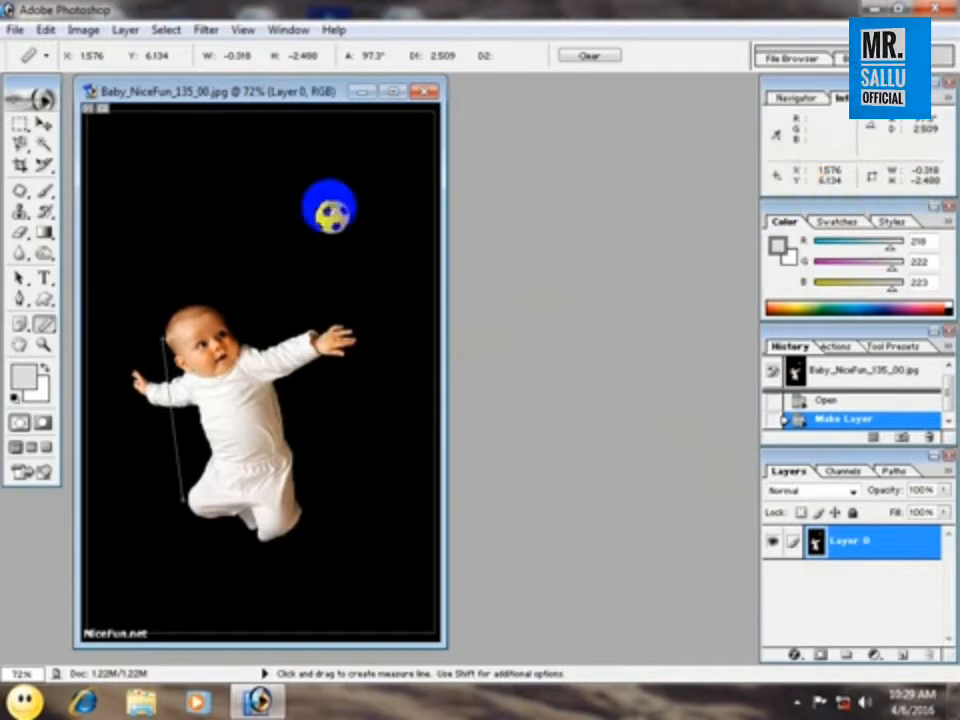
left_click_drag(135, 269, 364, 269)
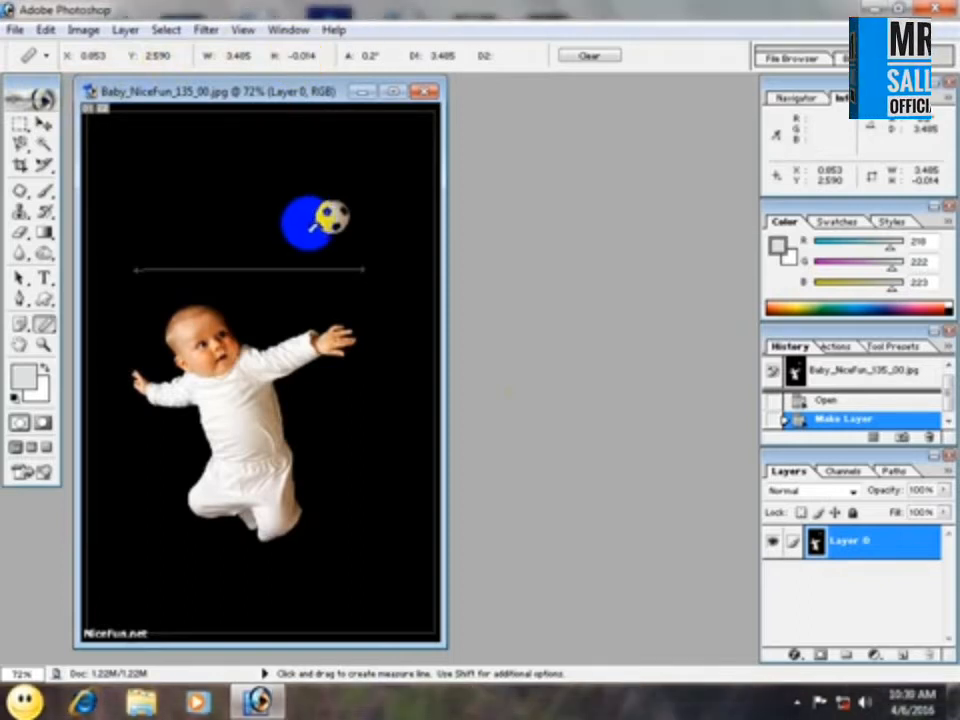
left_click_drag(300, 503, 282, 326)
left_click_drag(153, 326, 172, 533)
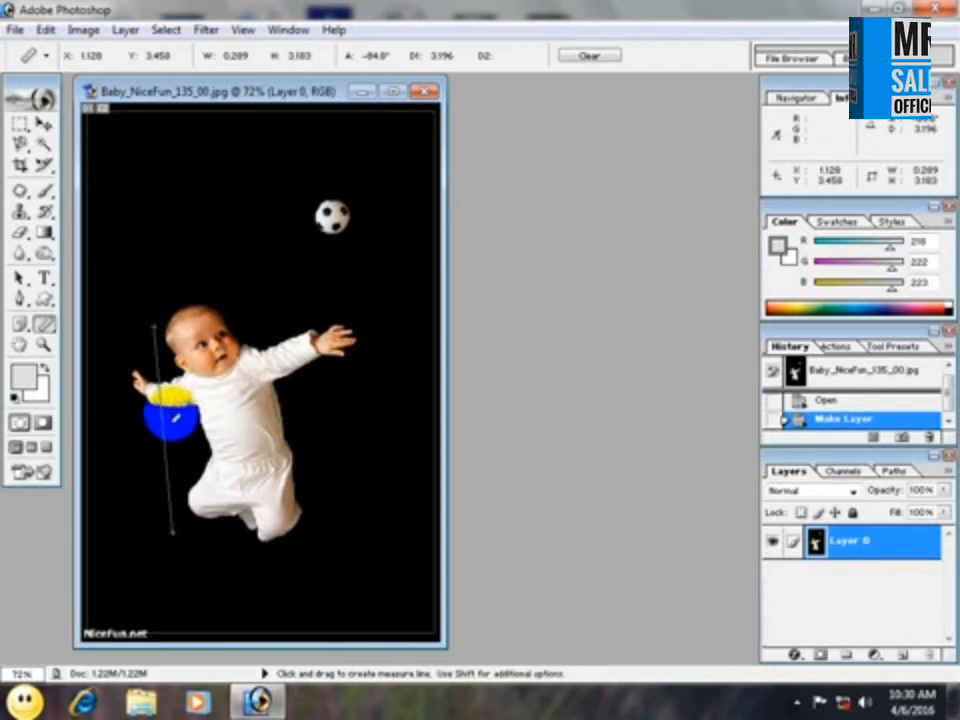
left_click(589, 57)
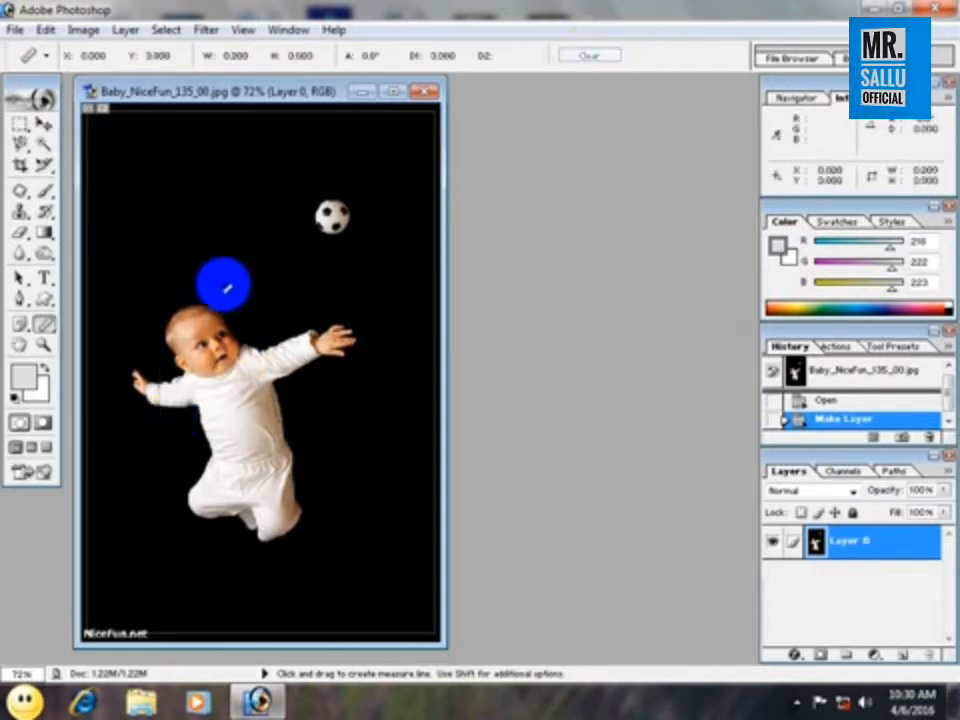
Magnify the baby photo to 600% with the Zoom tool.
left_click(43, 344)
left_click(237, 326)
left_click(237, 326)
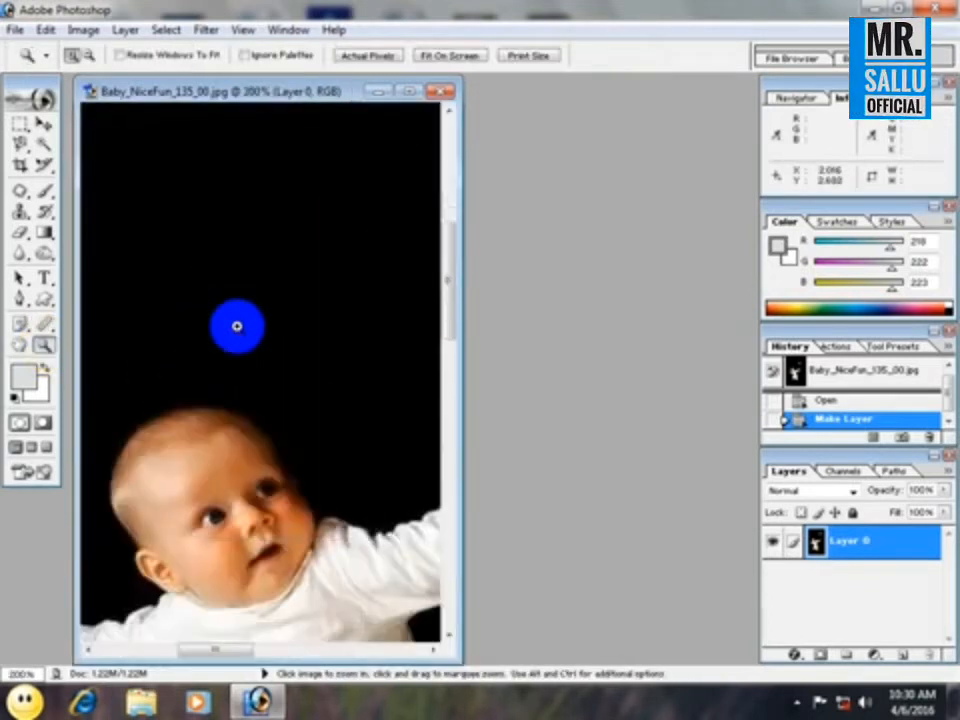
left_click(237, 326)
left_click_drag(45, 326, 130, 335)
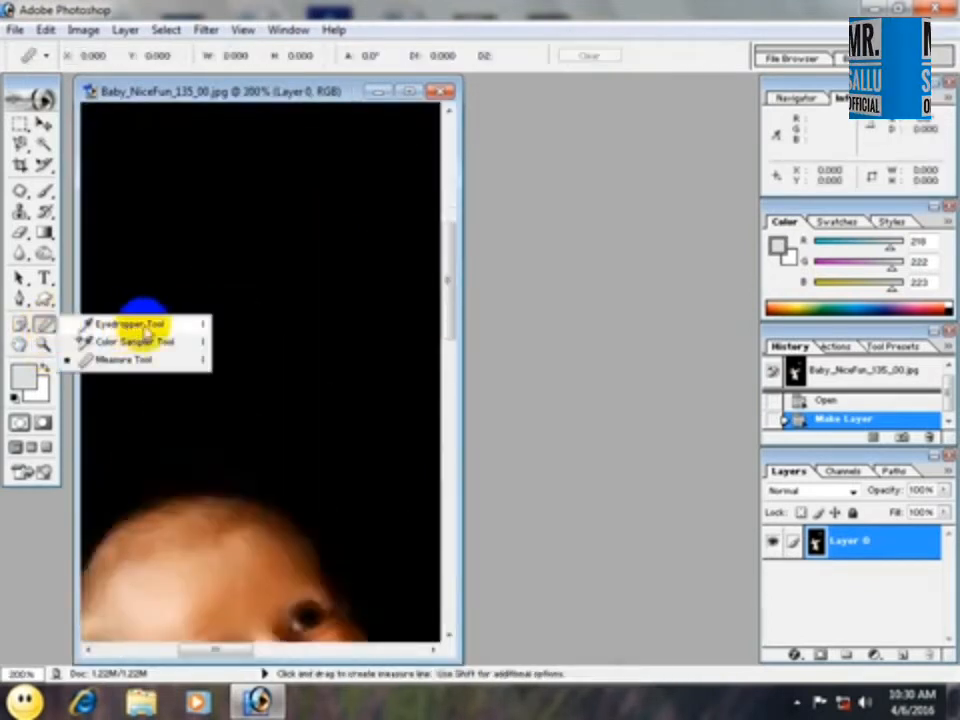
left_click(43, 346)
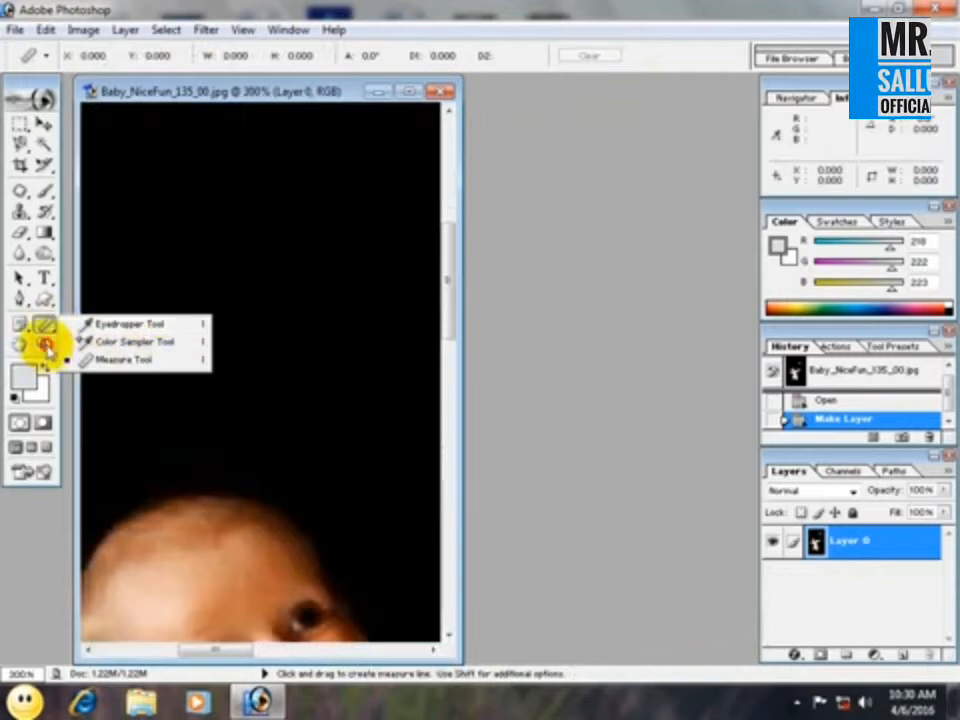
left_click(225, 351)
left_click(225, 351)
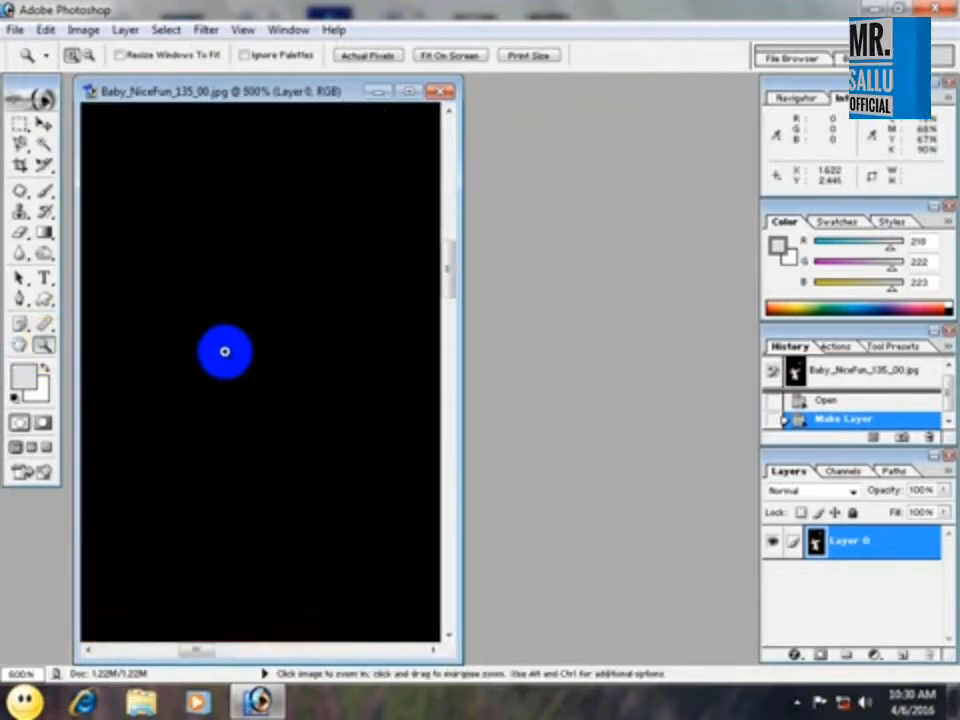
left_click(225, 351, "alt")
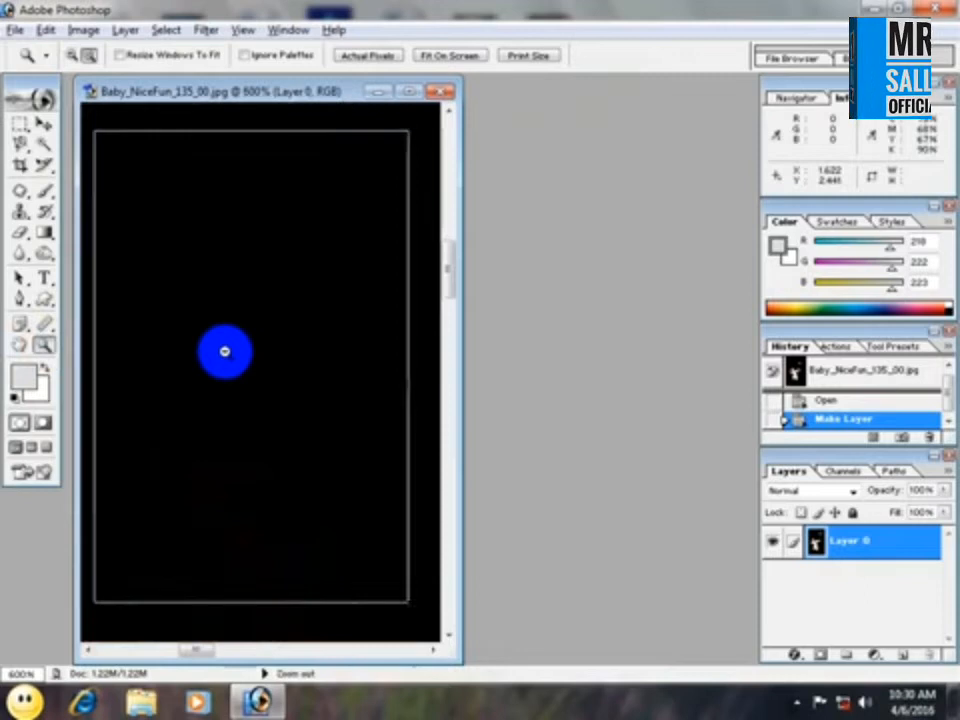
Zoom the baby photo back out to 33.3%.
left_click(225, 351, "alt")
left_click(225, 351, "alt")
left_click(225, 351, "alt")
left_click(225, 351, "alt")
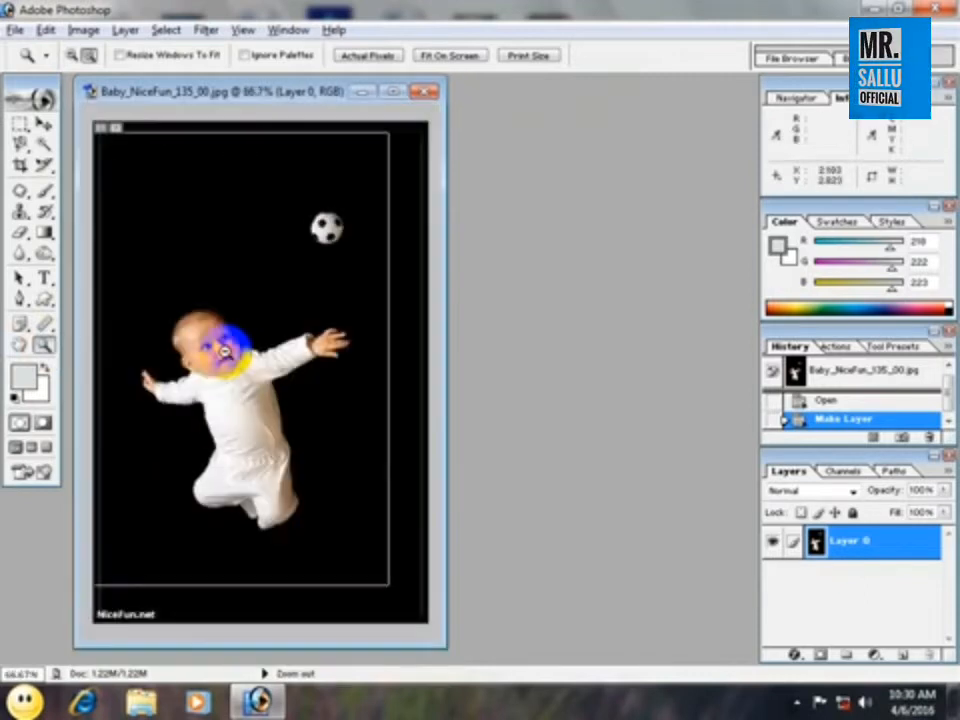
left_click(225, 351, "alt")
Zoom in on the edge of the baby's head up to 600%.
left_click(225, 351, "alt")
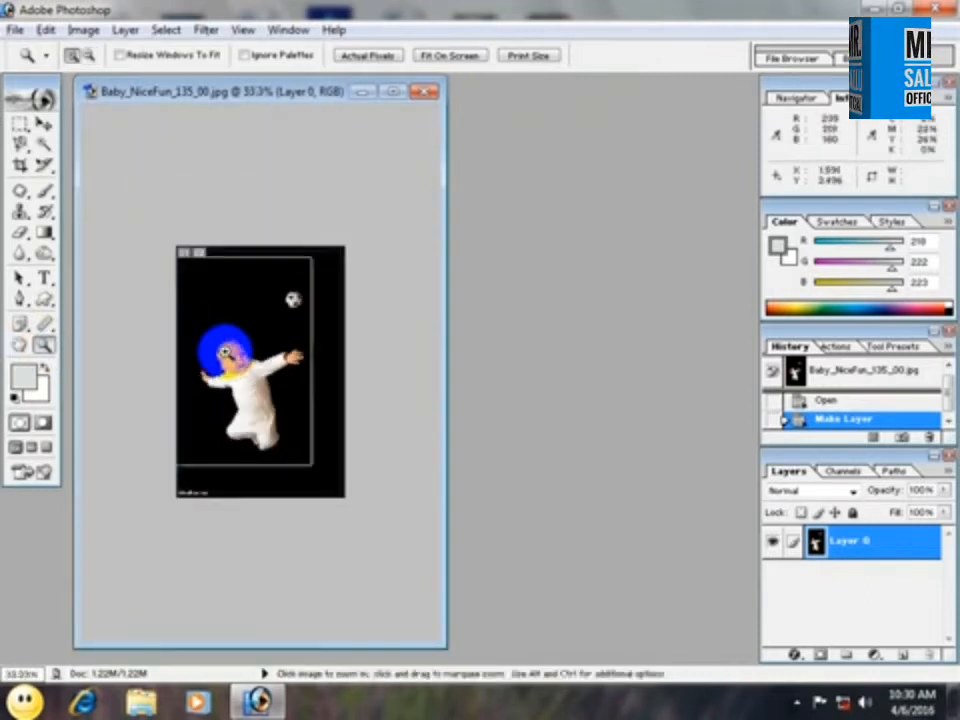
left_click(225, 351)
left_click(225, 351)
left_click(225, 351)
left_click(225, 351)
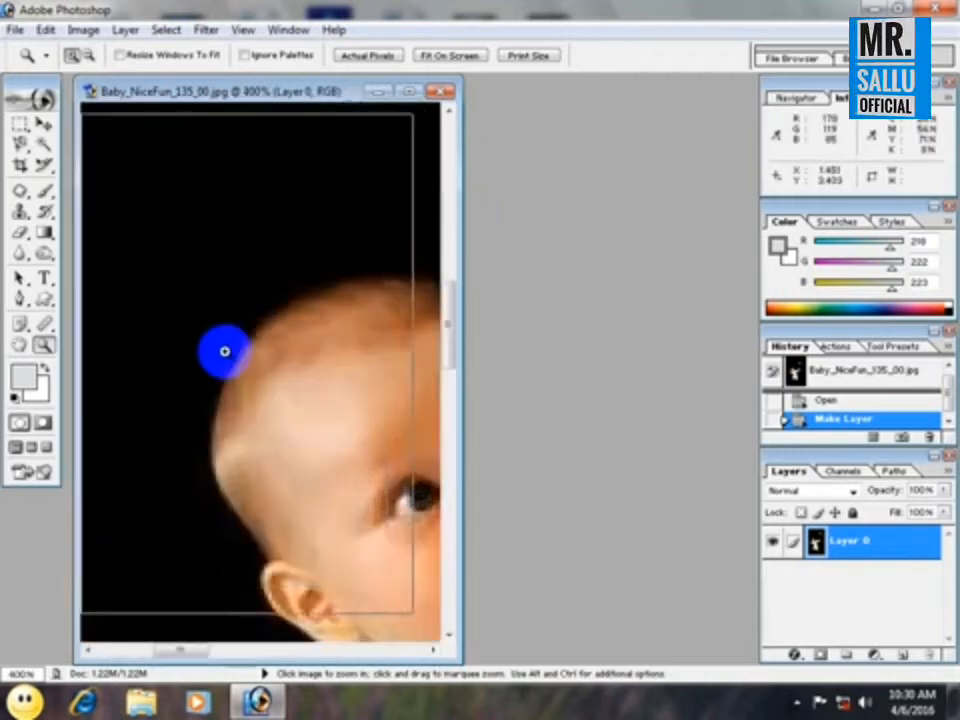
left_click(225, 351)
Zoom the baby photo back out to about 50% with the Zoom tool's zoom-out mode.
left_click(225, 351)
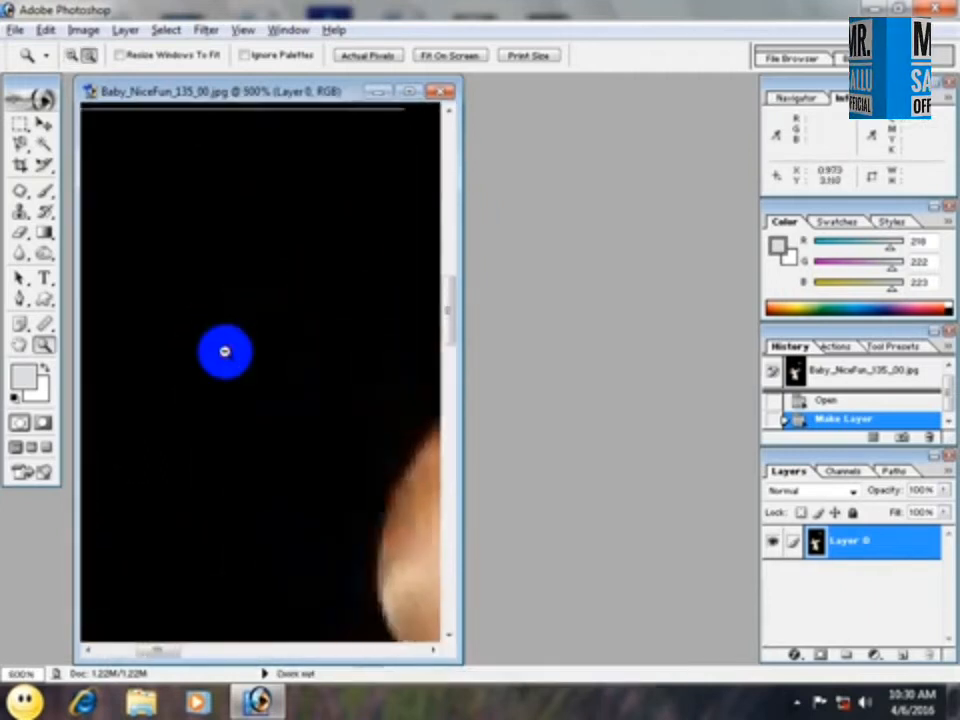
left_click(225, 351, "alt")
left_click(225, 351, "alt")
left_click(225, 351, "alt")
left_click(225, 351, "alt")
left_click(225, 351, "alt")
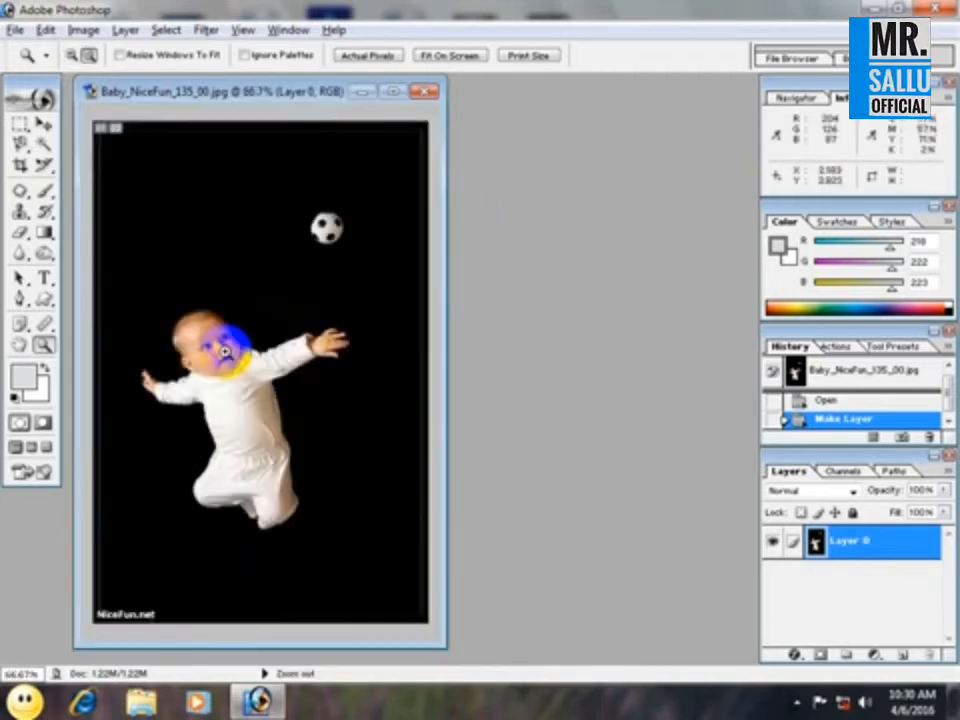
left_click(88, 55)
left_click(199, 214)
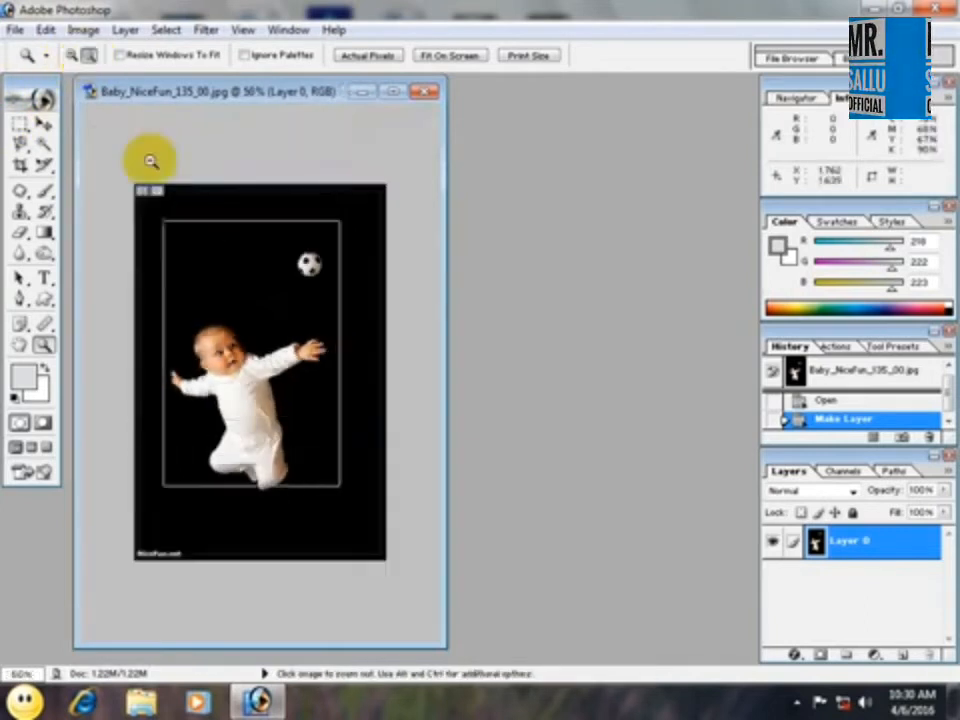
left_click(150, 161)
Magnify the area above the baby to 200% in zoom-in mode and fit the photo back on screen.
left_click(73, 55)
left_click(239, 231)
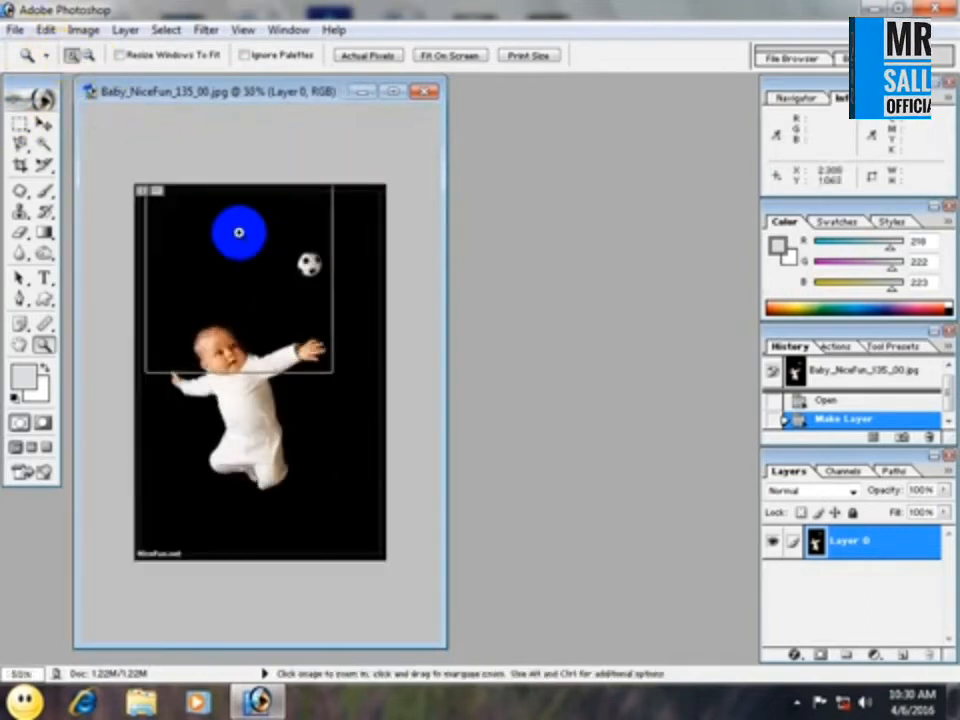
left_click(239, 231)
left_click(238, 232)
left_click(239, 231)
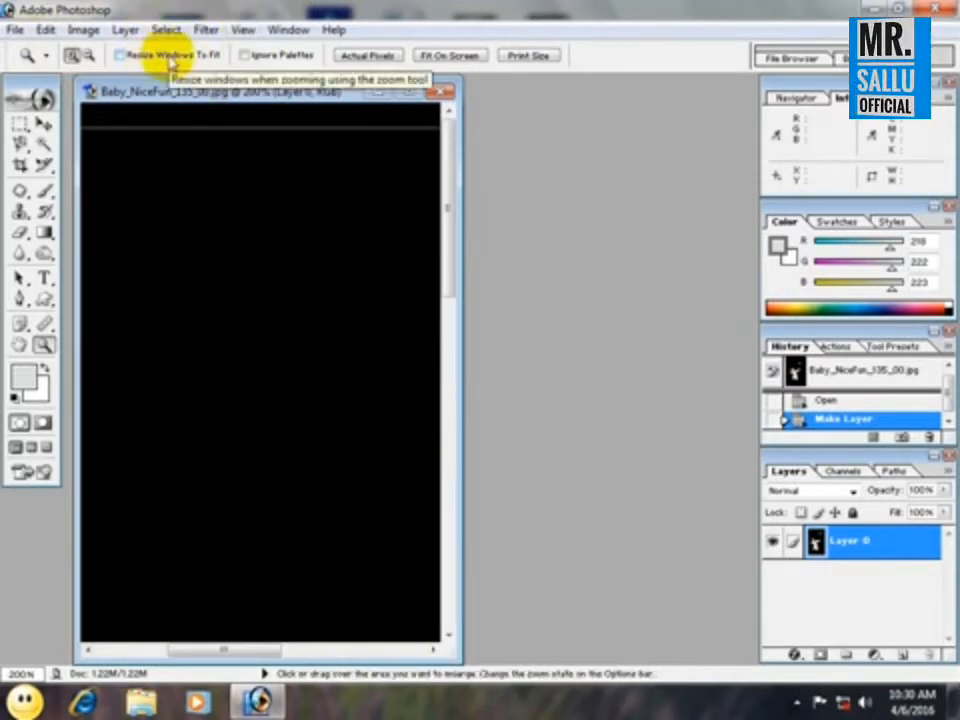
key("ctrl+0")
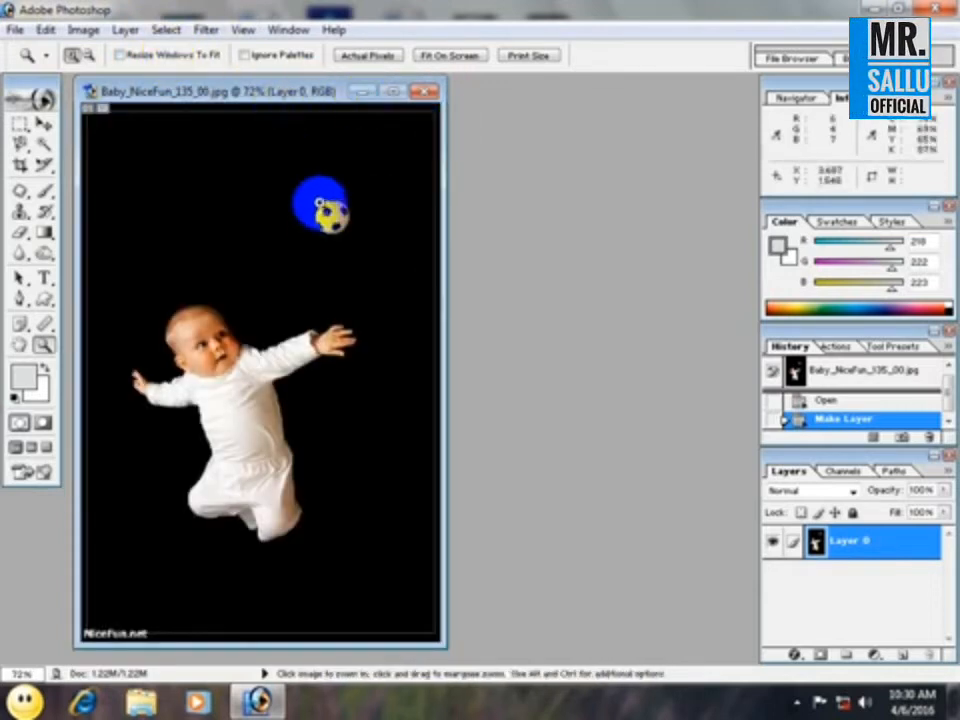
Enable Resize Windows To Fit for the Zoom tool and magnify the area around the football to 200%.
left_click(143, 62)
left_click(221, 251)
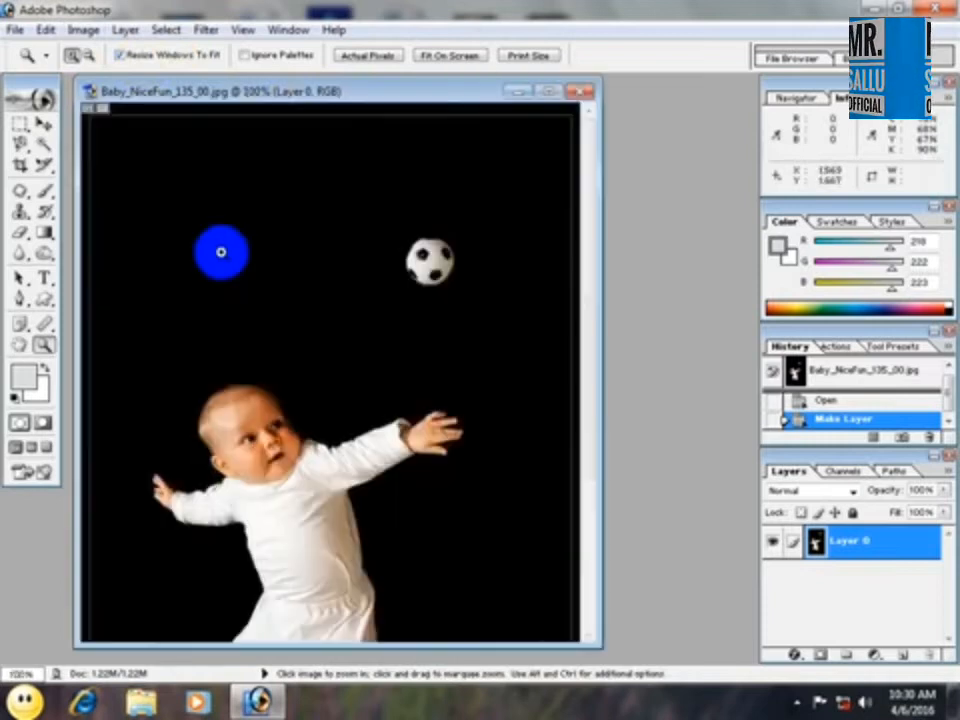
left_click(519, 197)
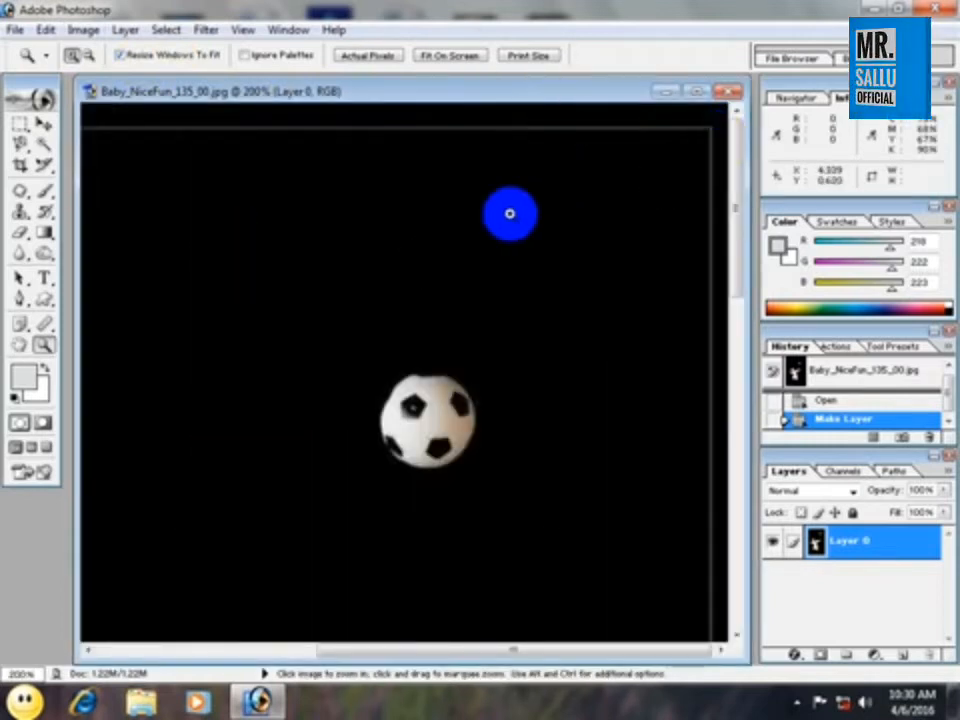
Zoom the baby photo out to 25% so that its window shrinks with the image.
left_click(422, 242, "alt")
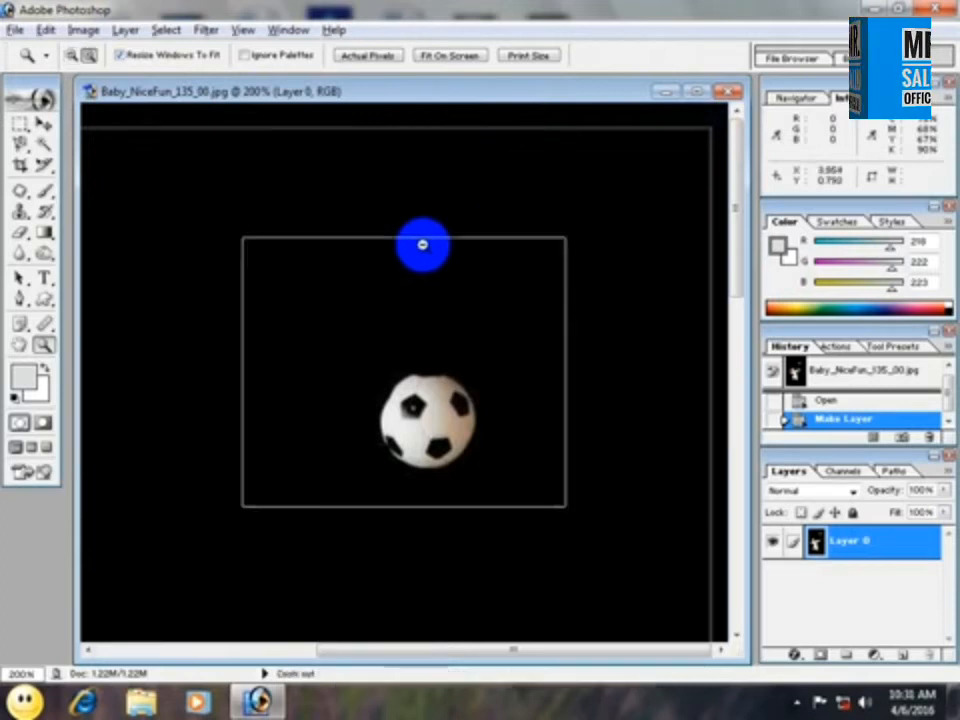
left_click(423, 251, "alt")
left_click(313, 268, "alt")
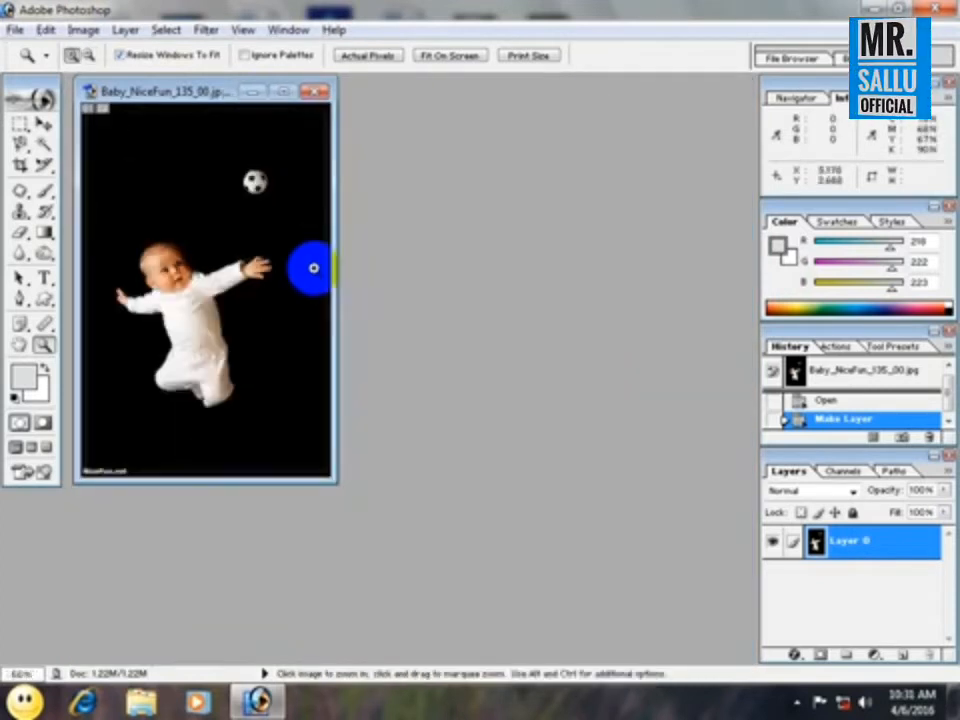
left_click(206, 247, "alt")
left_click(205, 249, "alt")
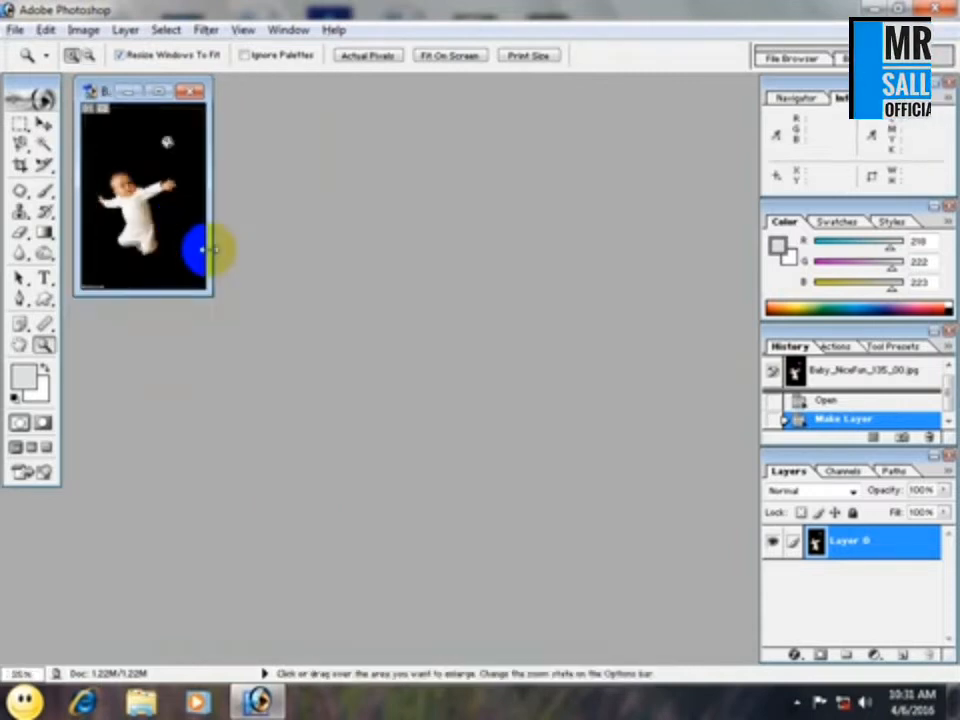
Disable Resize Windows To Fit and magnify the photo to 66.67% inside the small window.
left_click(125, 55)
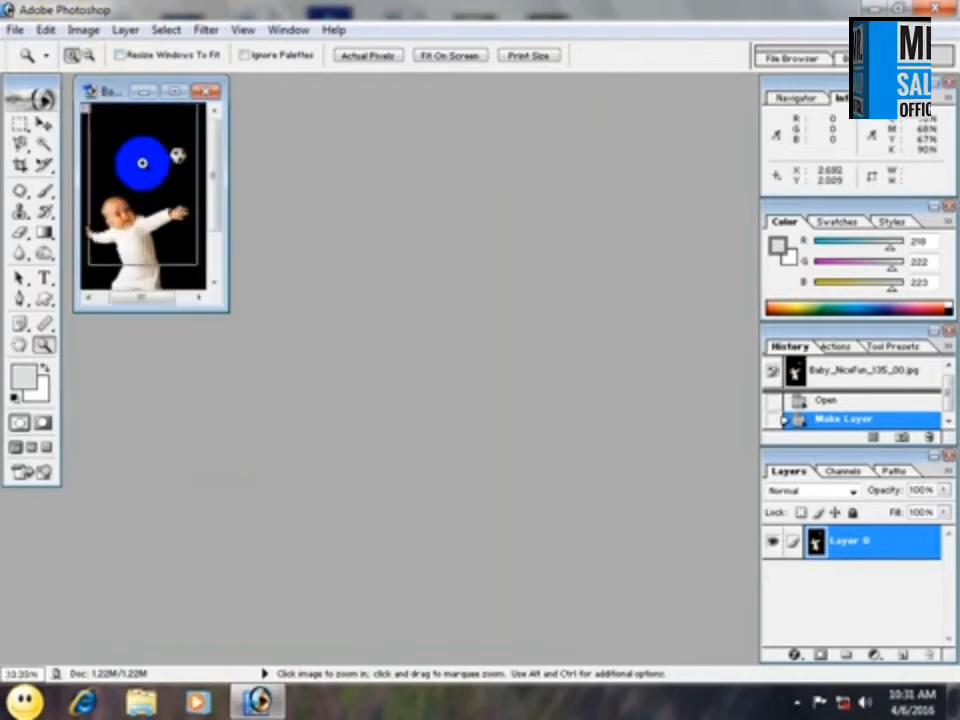
left_click(142, 163)
left_click(142, 163)
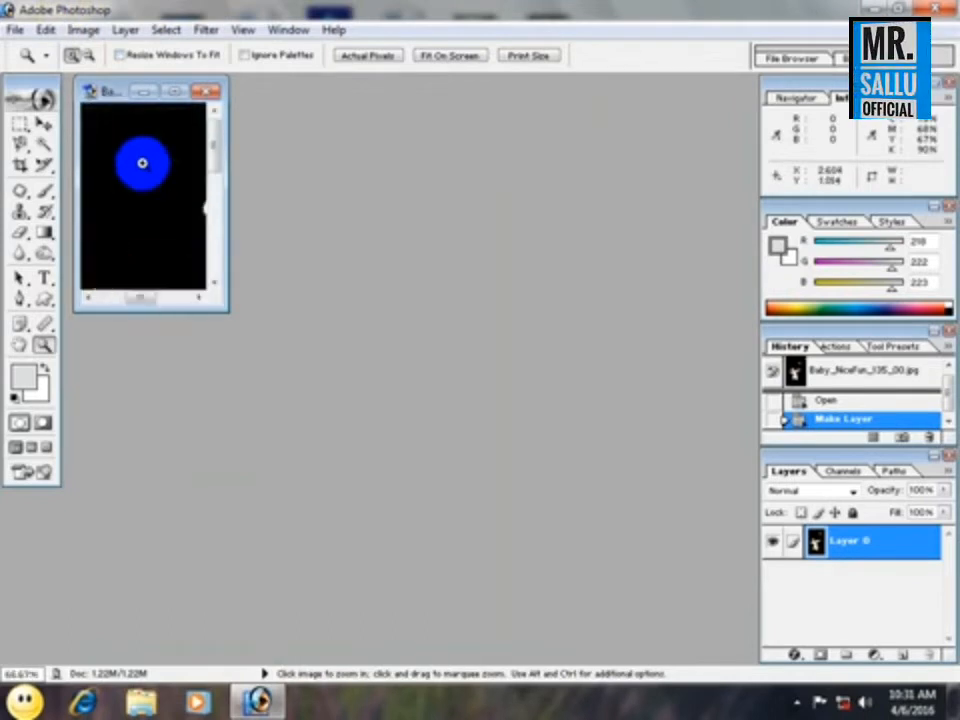
Turn Resize Windows To Fit back on and magnify the baby photo to 400%.
left_click(121, 55)
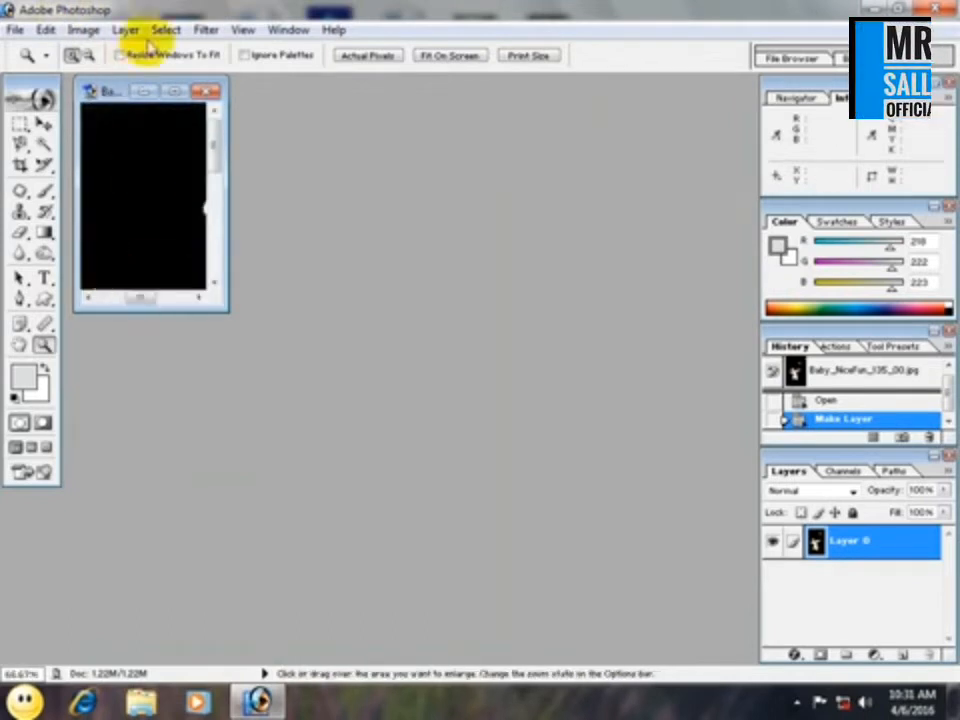
left_click(161, 174, "ctrl")
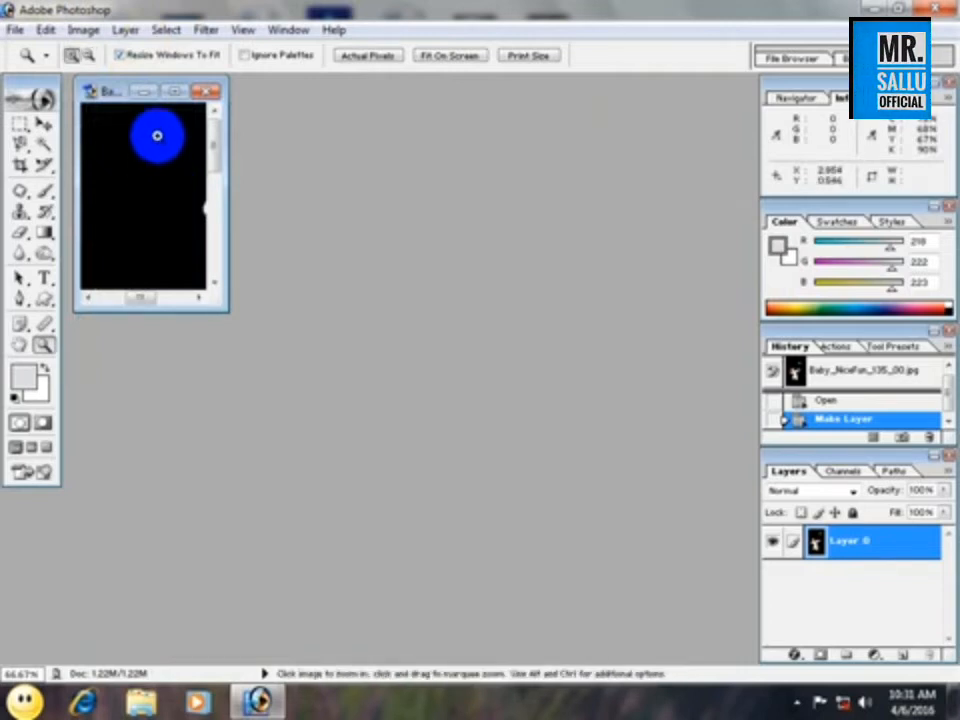
left_click(155, 151)
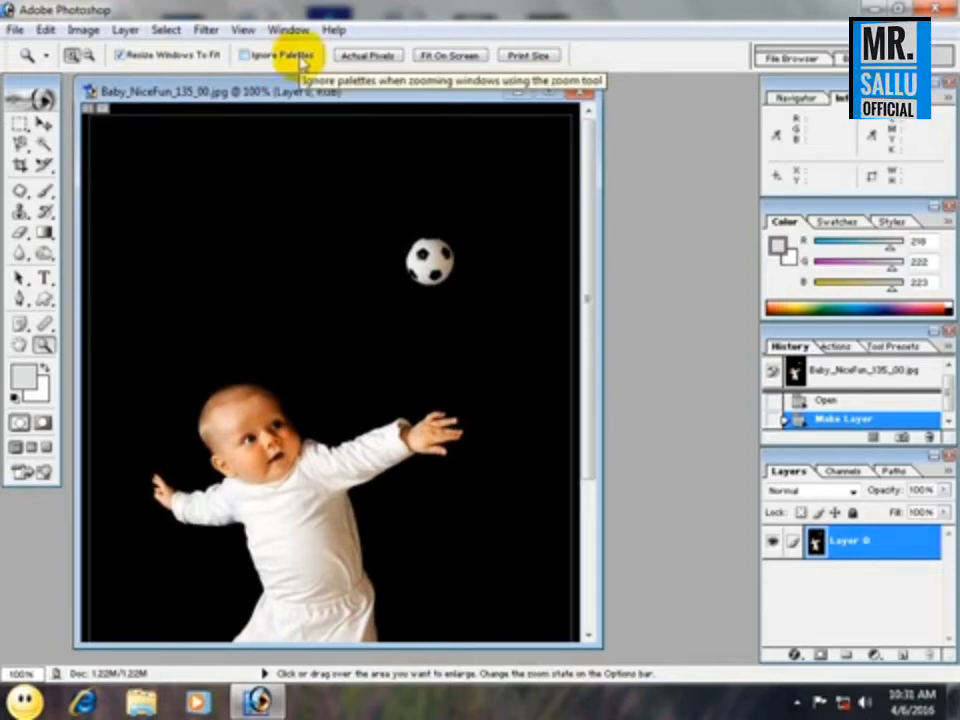
left_click(324, 242)
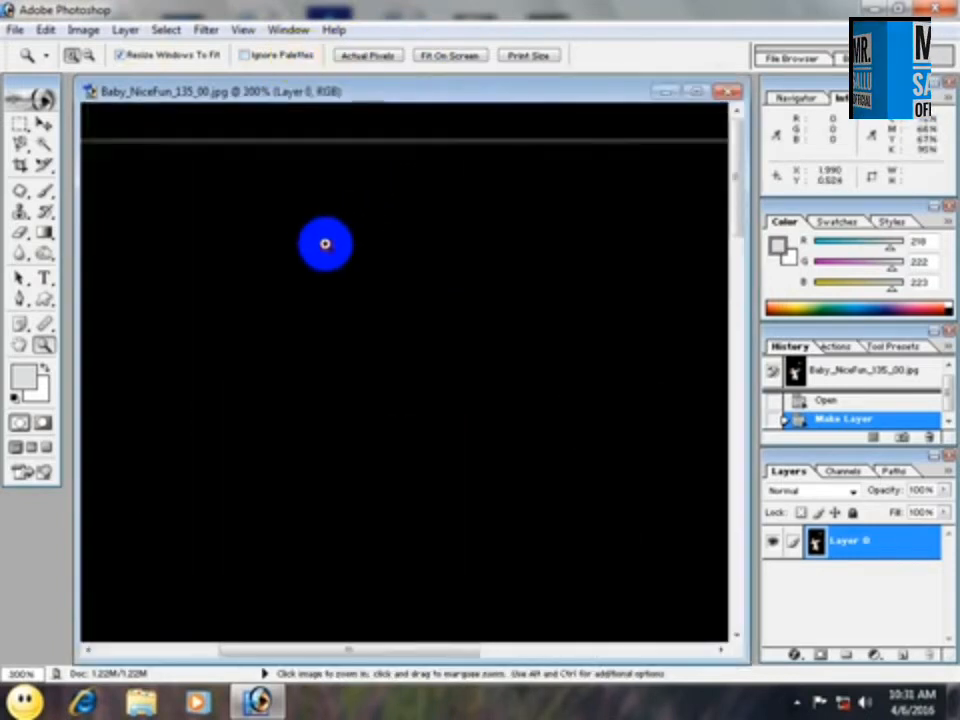
left_click(324, 243)
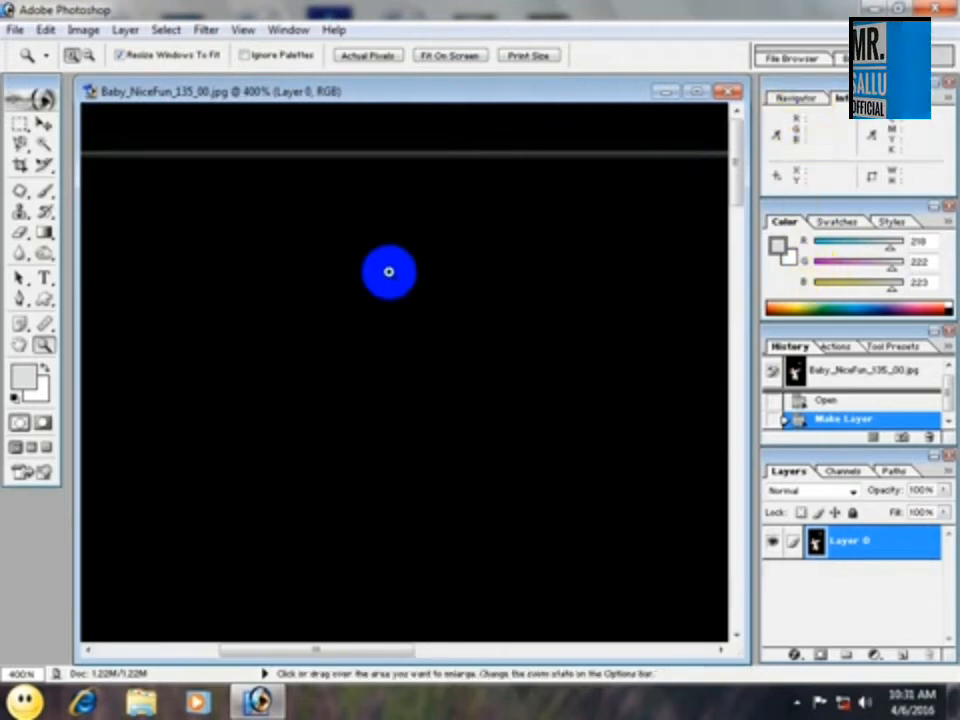
Enable Ignore Palettes for the Zoom tool and magnify the photo to 800%.
left_click(367, 279)
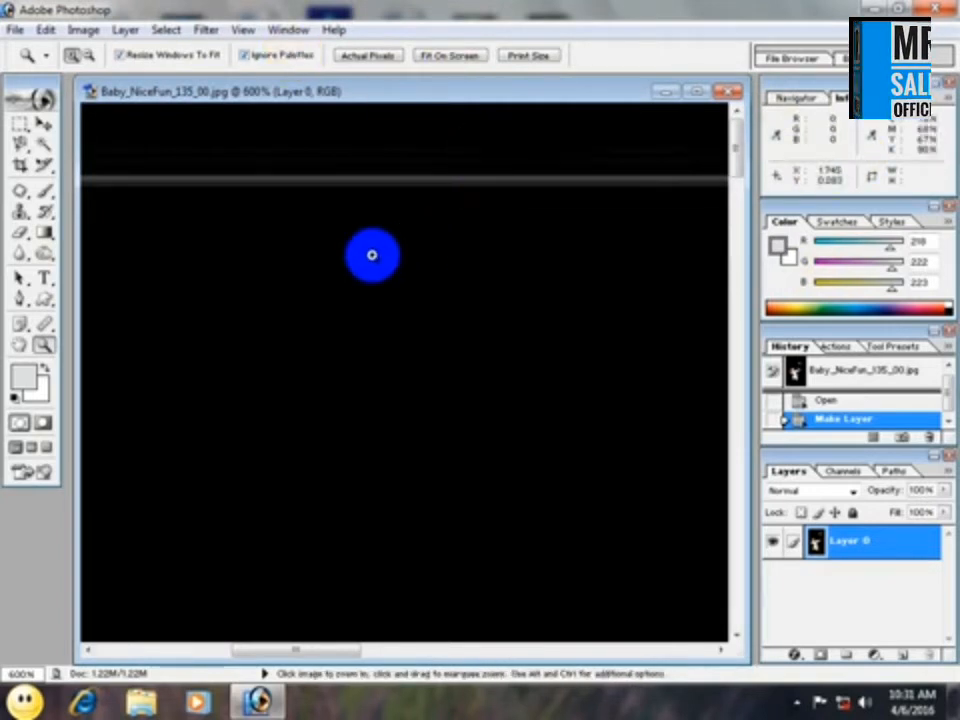
left_click(372, 255)
left_click(372, 255)
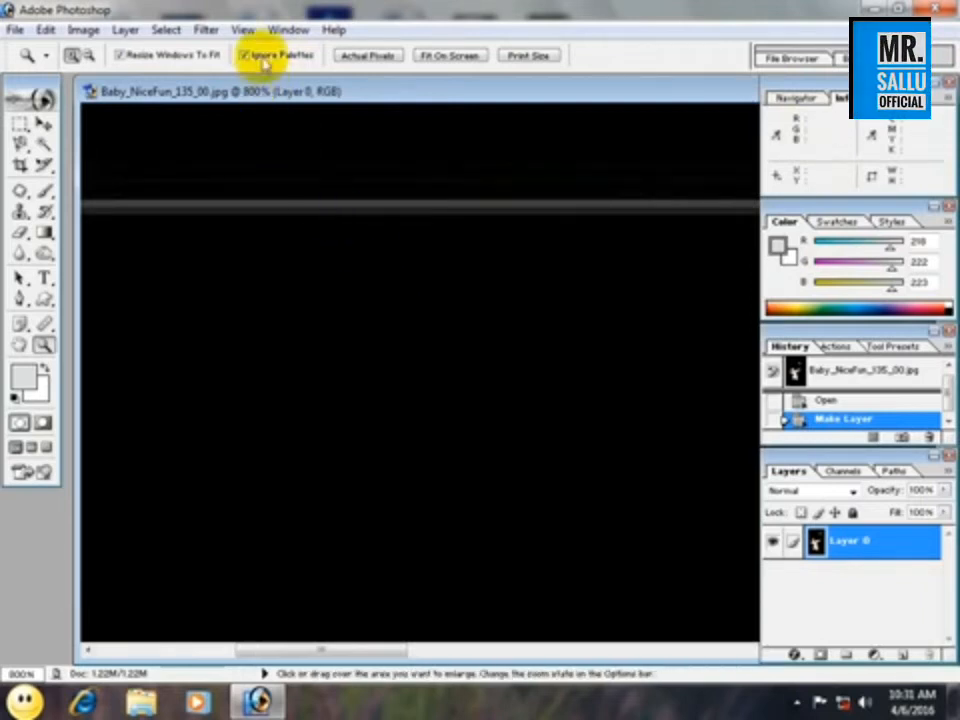
Compare the photo in the Fit On Screen, Print Size and Actual Pixels views, ending with Fit On Screen.
left_click(466, 56)
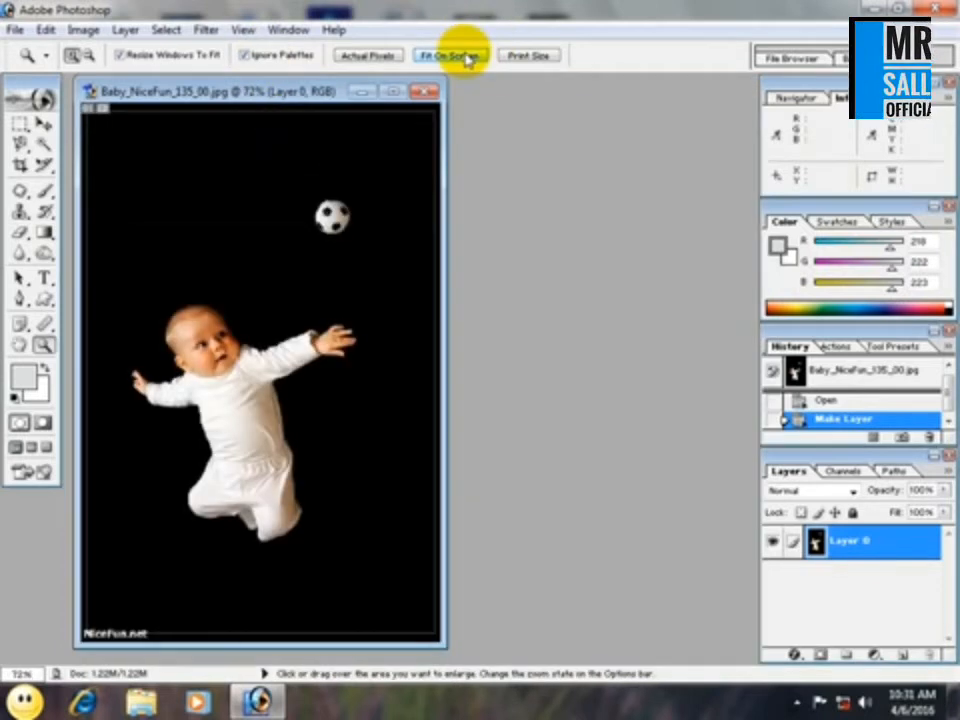
left_click(527, 56)
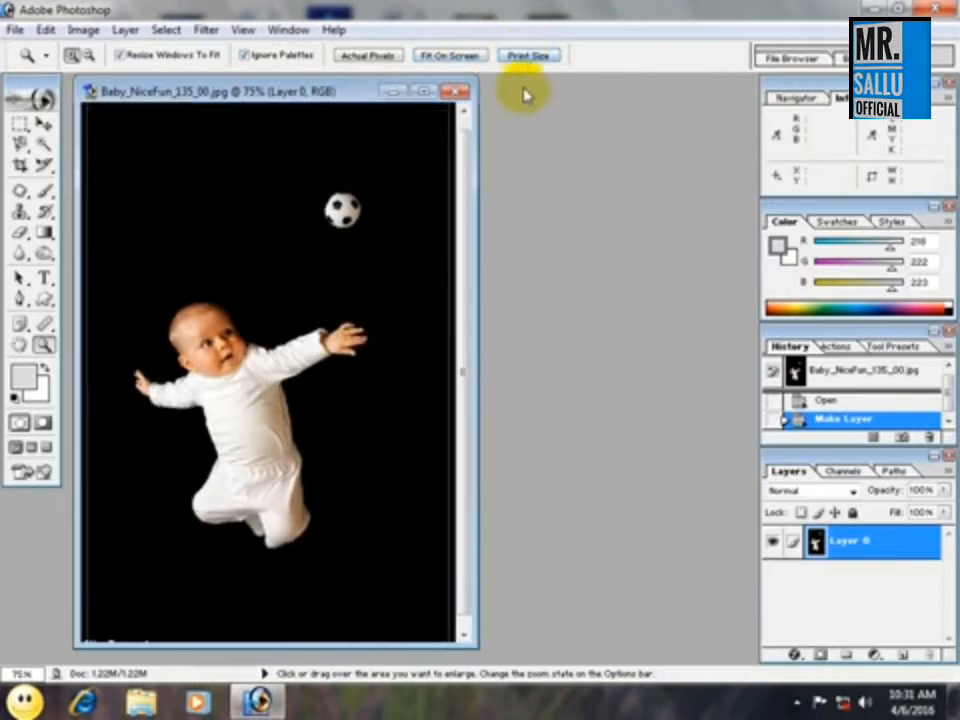
left_click(370, 56)
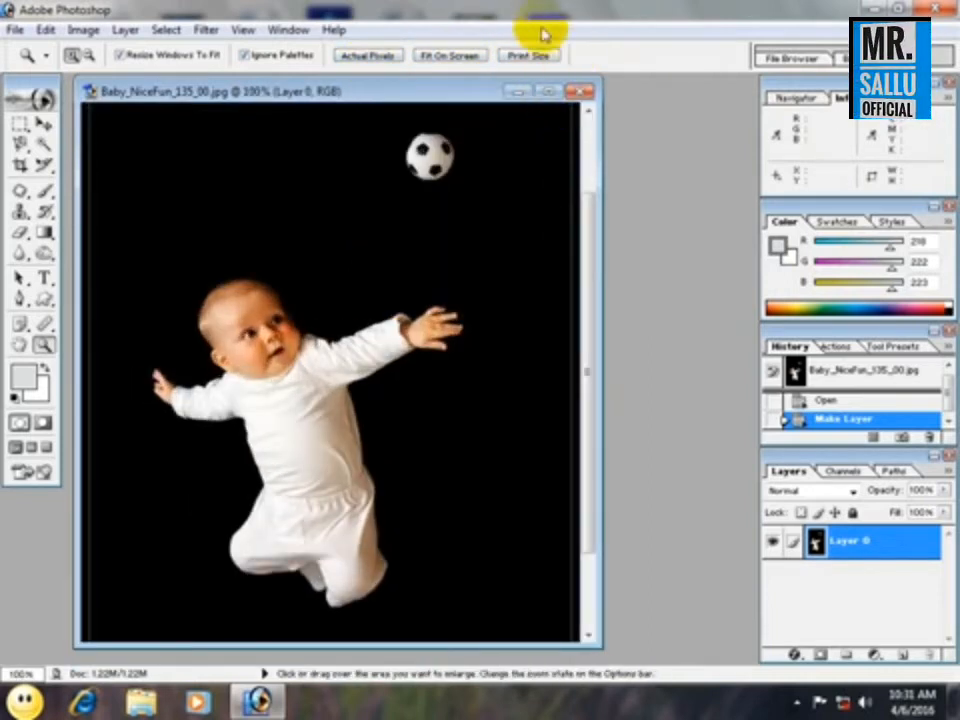
left_click(452, 56)
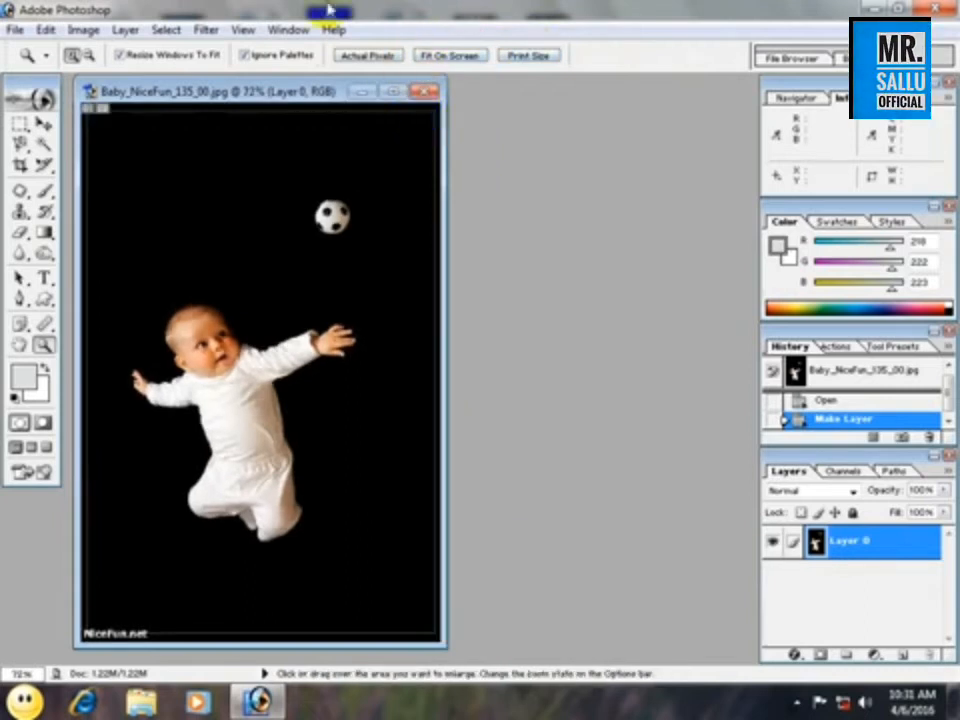
Magnify the photo to 200% and pan around the baby's body and face with the Hand tool.
left_click(213, 253)
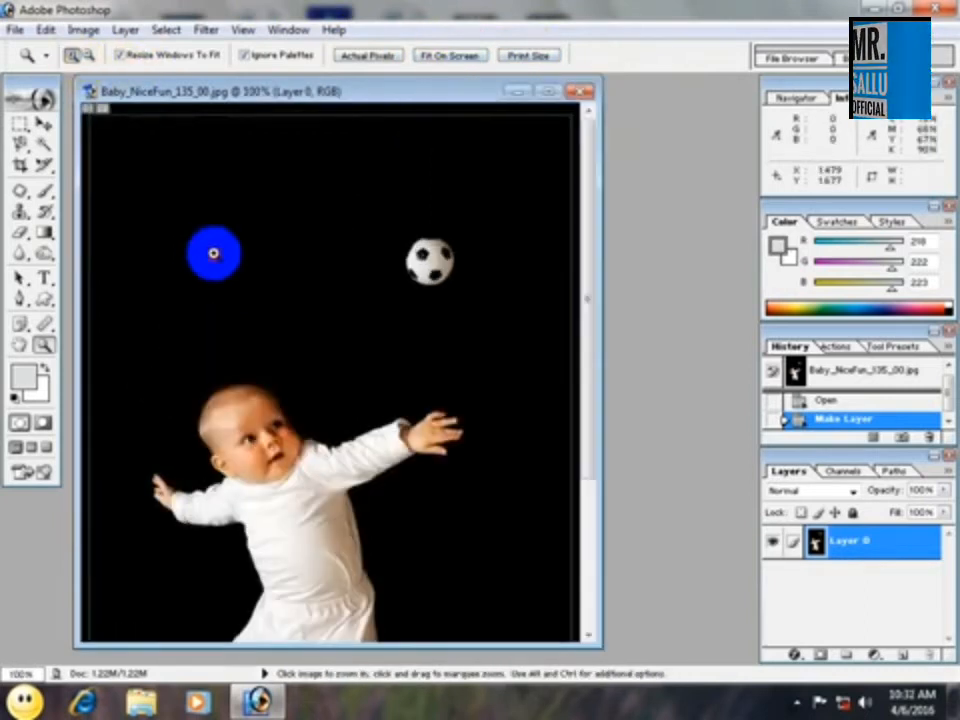
left_click(213, 253)
left_click(22, 345)
left_click_drag(261, 319, 519, 360)
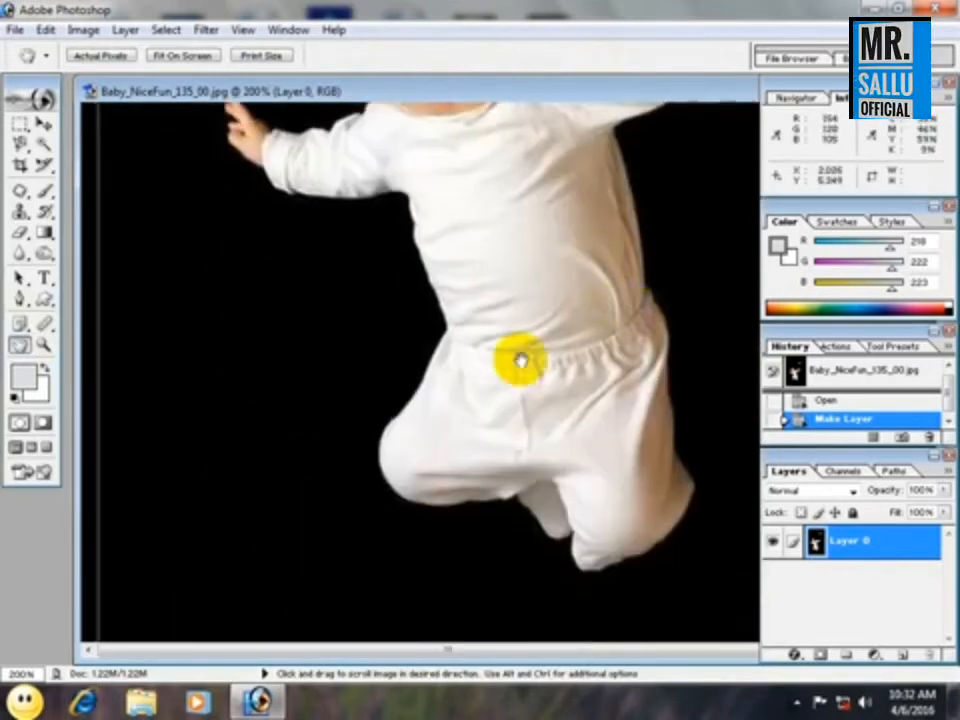
left_click(43, 122)
left_click_drag(144, 178, 279, 375)
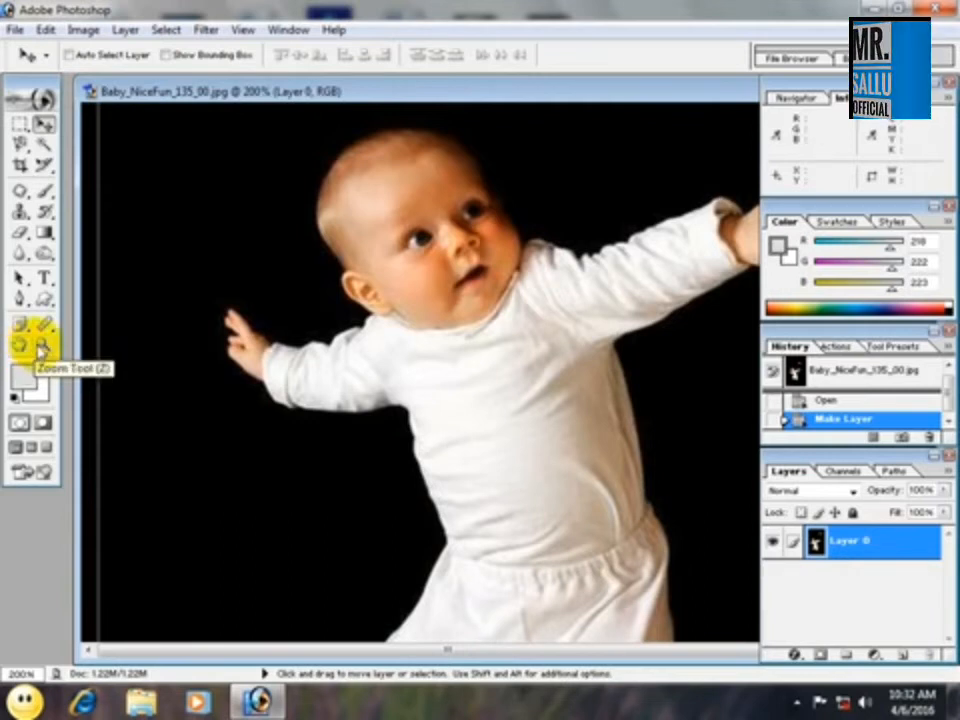
Shift the baby photo's window until its window controls are reachable, and close the photo.
left_click_drag(658, 96, 513, 157)
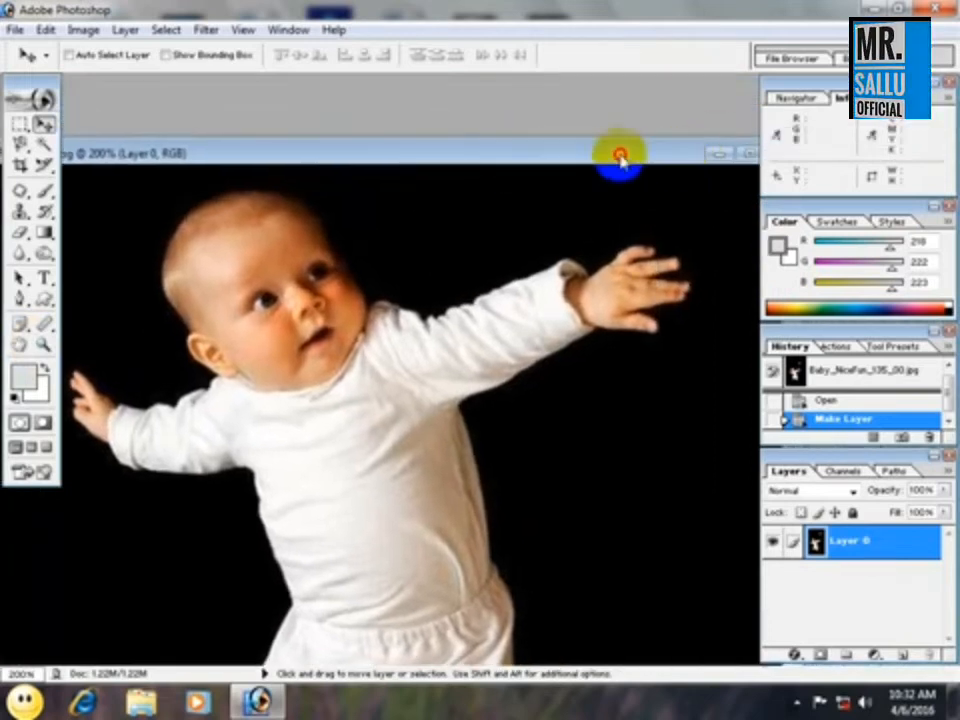
left_click_drag(617, 161, 554, 161)
left_click(722, 148)
left_click(510, 270)
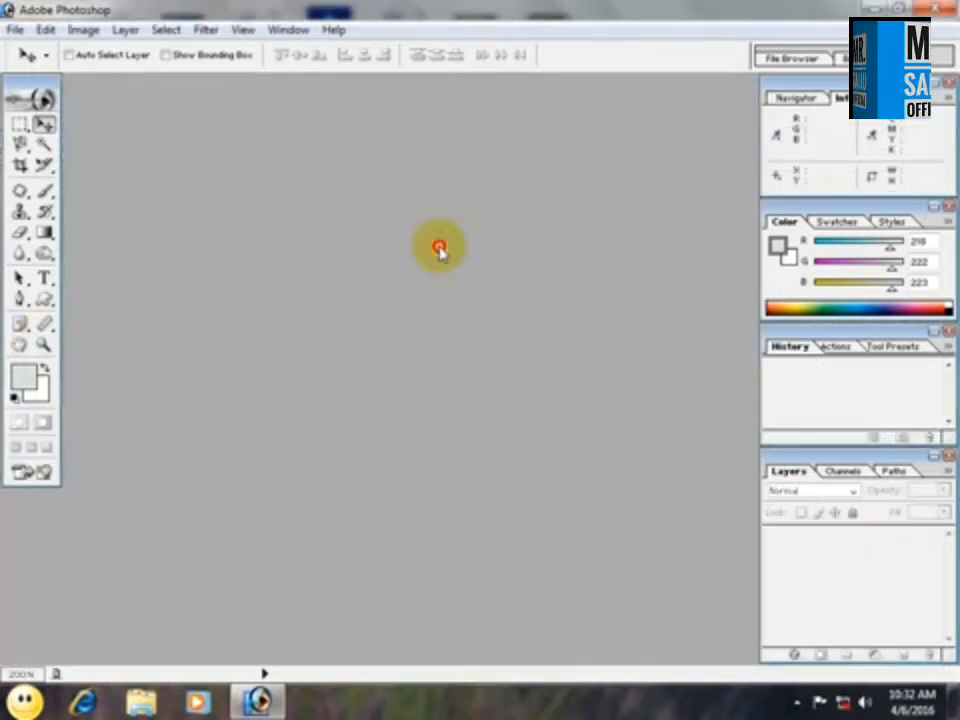
Open ajay411.jpg and convert its Background into the regular layer Layer 0.
double_click(439, 249)
left_click(678, 375)
double_click(678, 375)
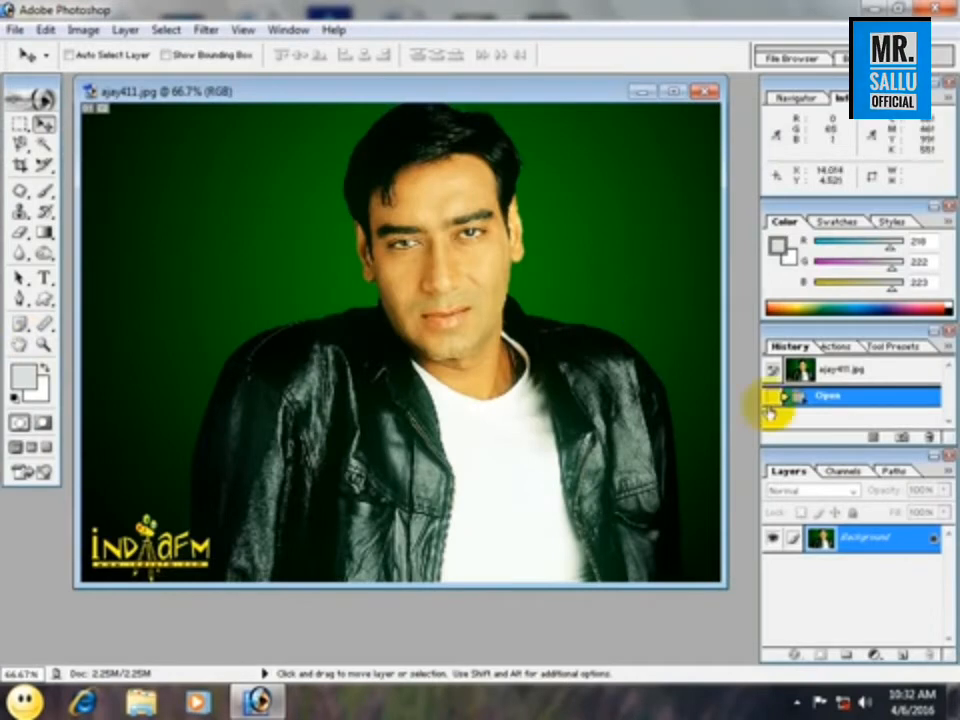
double_click(837, 530)
left_click(610, 322)
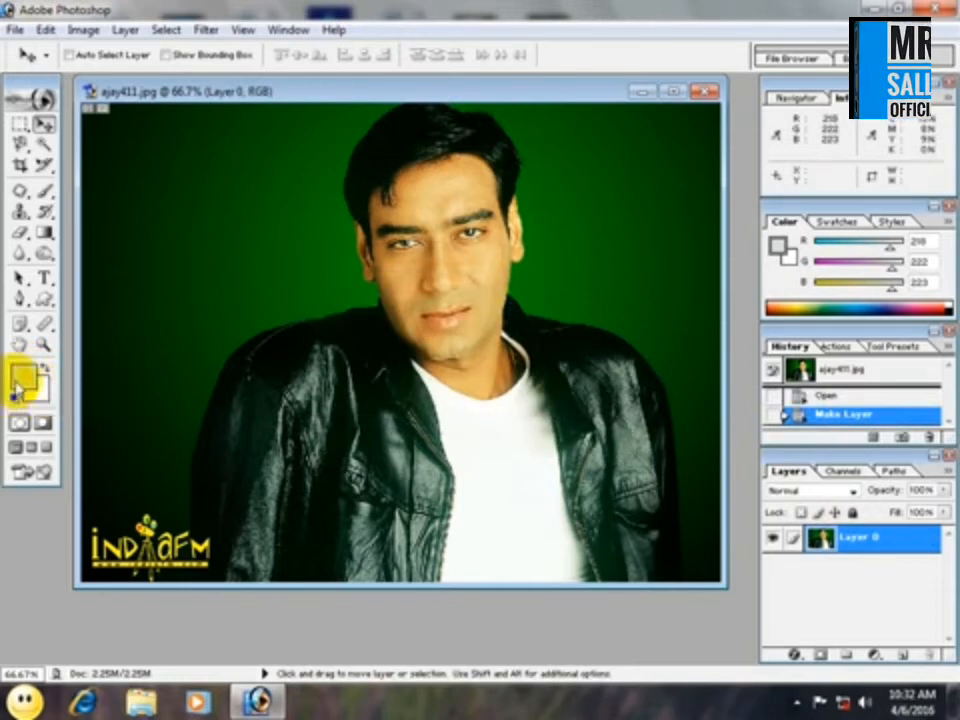
Try a soft light-grey Brush stroke over the green backdrop and jacket shoulder, and undo it.
left_click(44, 191)
left_click(92, 193)
mouse_move(130, 222)
left_mouse_down()
mouse_move(242, 247)
mouse_move(282, 303)
mouse_move(275, 235)
mouse_move(312, 289)
mouse_move(280, 348)
left_mouse_up()
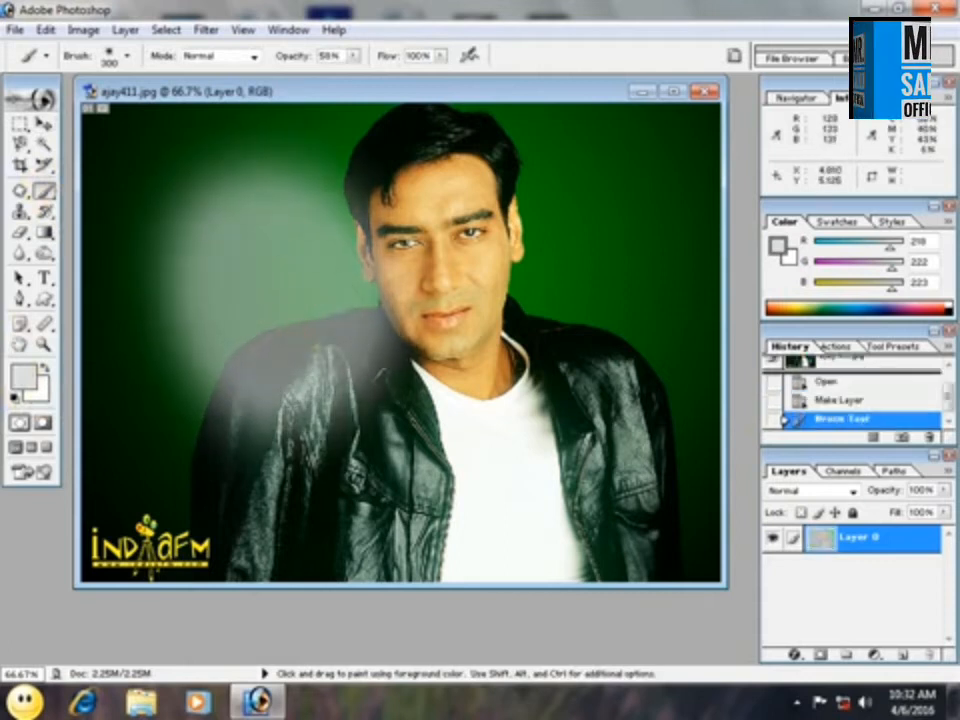
left_click(22, 396)
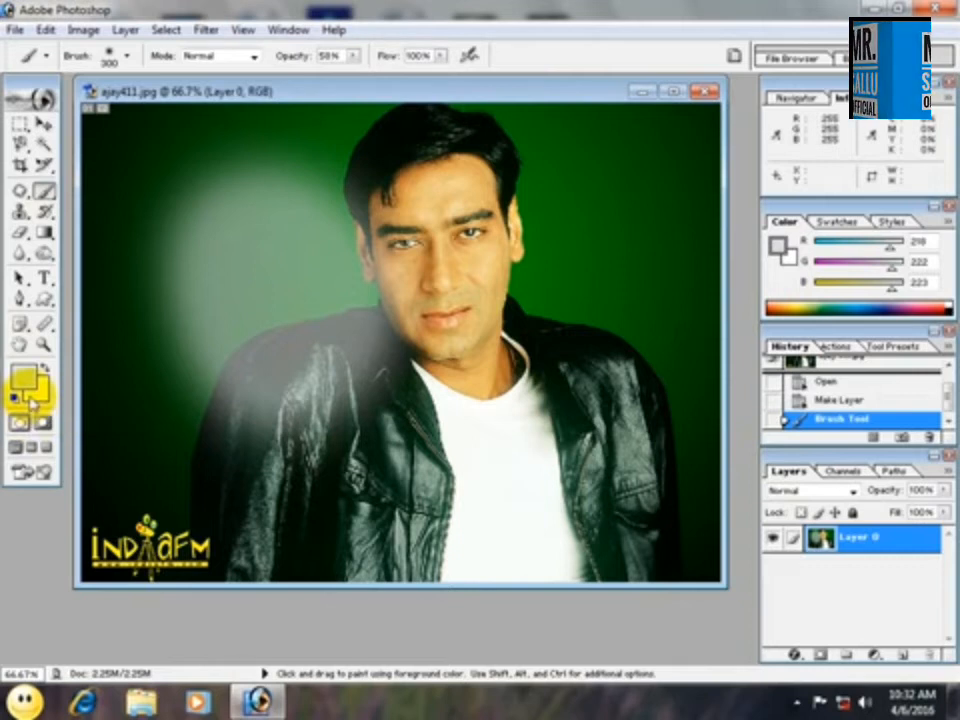
key("ctrl+z")
Erase a patch of the green backdrop beside the man's face to transparency with the Eraser tool.
left_click(19, 232)
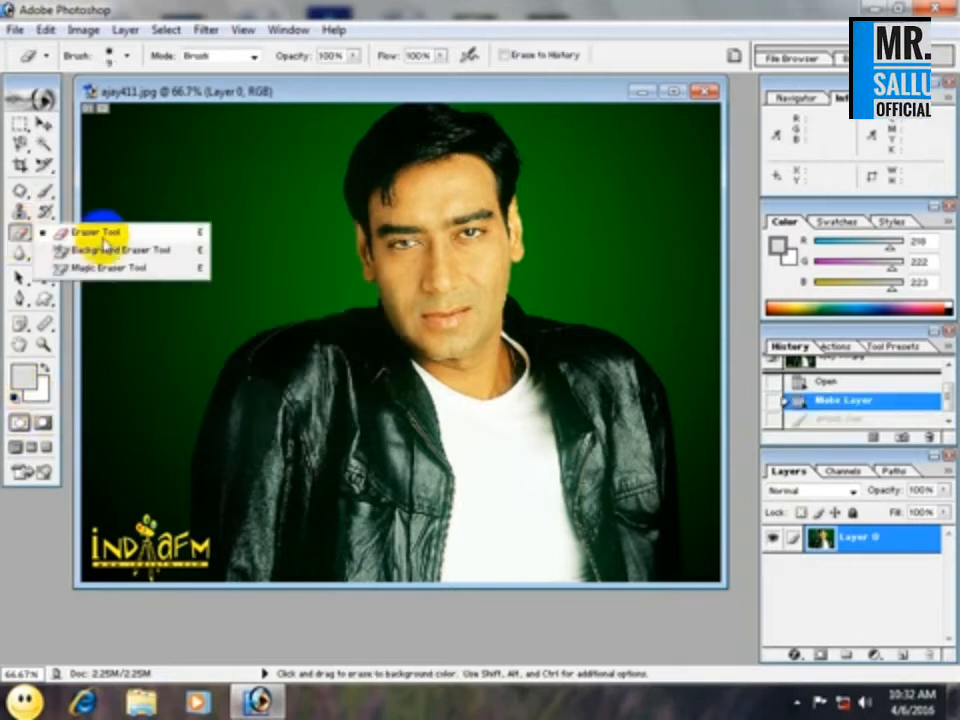
left_click(100, 236)
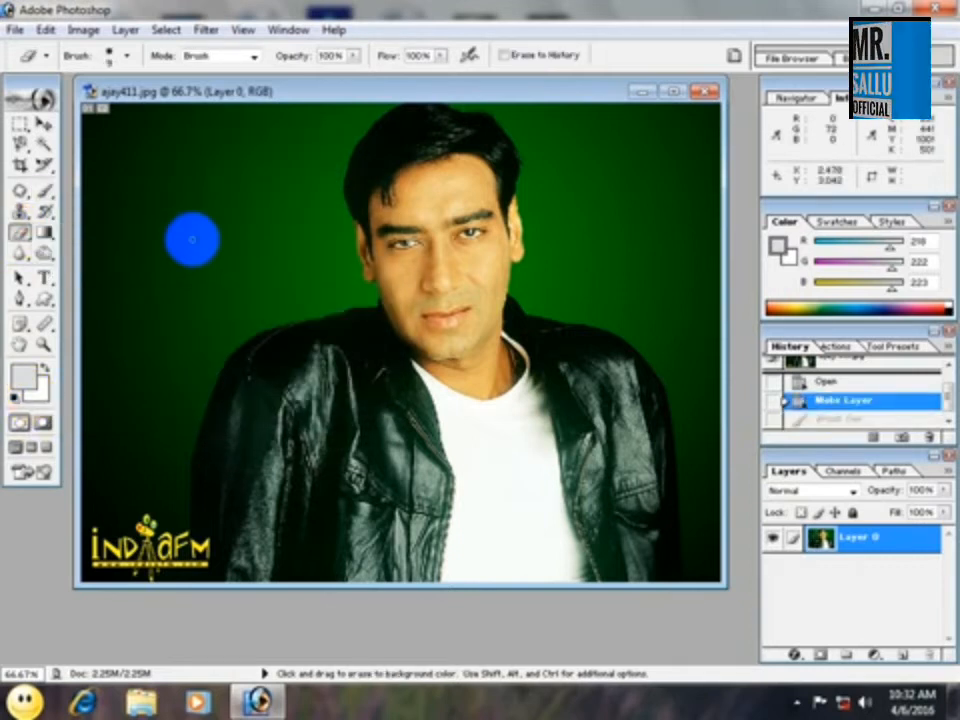
mouse_move(200, 243)
left_mouse_down()
mouse_move(240, 283)
mouse_move(249, 229)
mouse_move(259, 243)
left_mouse_up()
Set the background color to red D42525 and erase a second patch of green backdrop on the other side of the man's face.
left_click(36, 389)
left_click(455, 284)
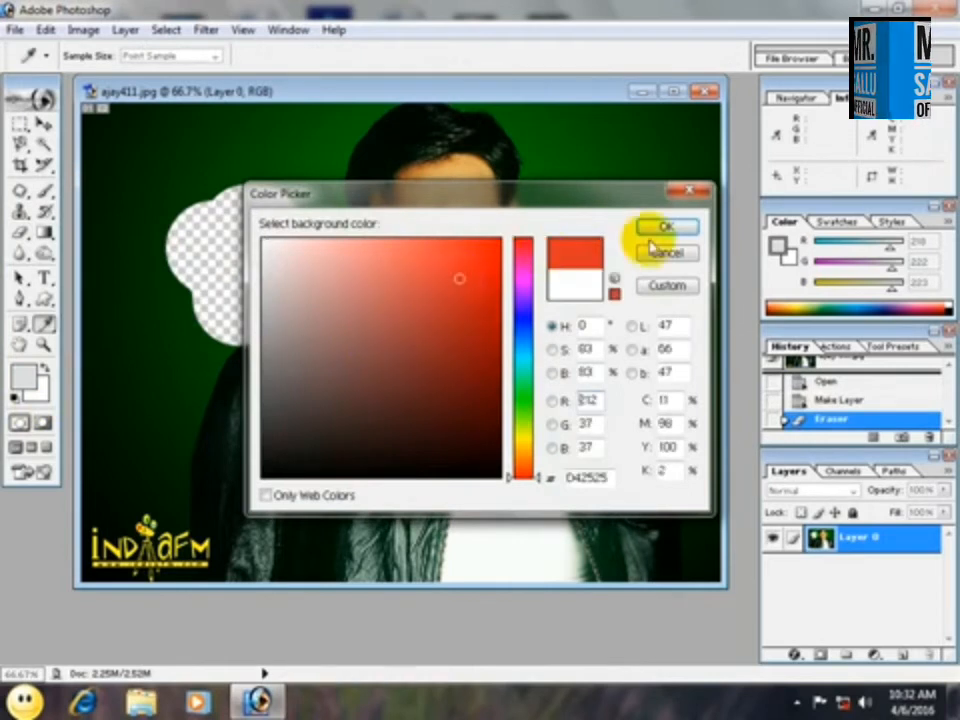
left_click(664, 227)
mouse_move(600, 215)
left_mouse_down()
mouse_move(626, 230)
mouse_move(608, 281)
left_mouse_up()
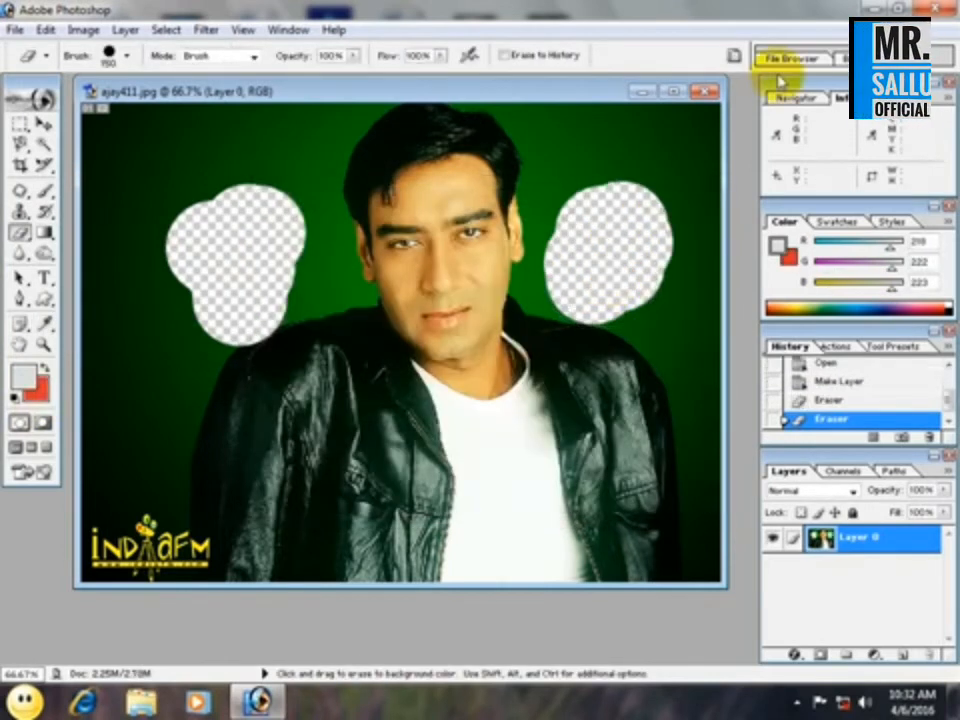
Close ajay411.jpg without saving and open ajay45.jpg from the Wallpepar folder.
left_click(706, 91)
left_click(513, 276)
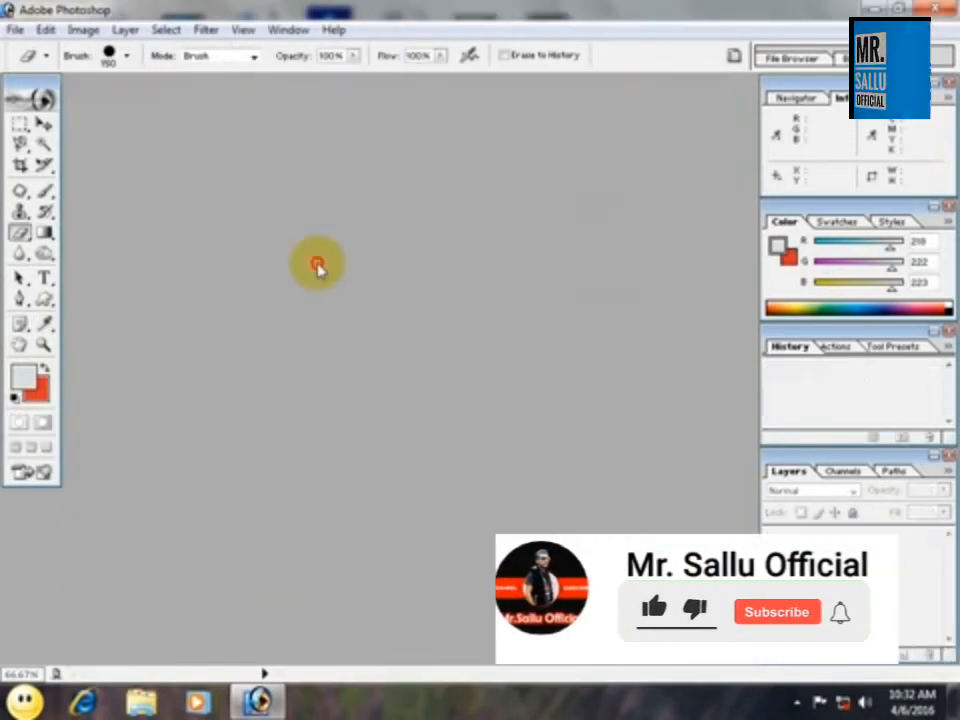
double_click(317, 266)
left_click(562, 347)
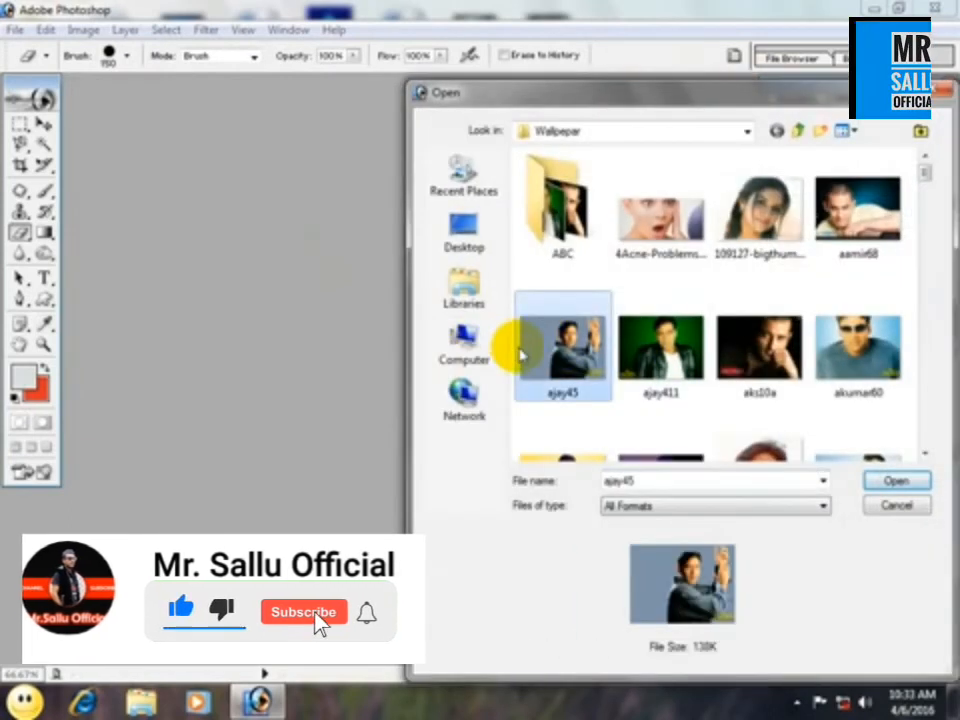
double_click(553, 343)
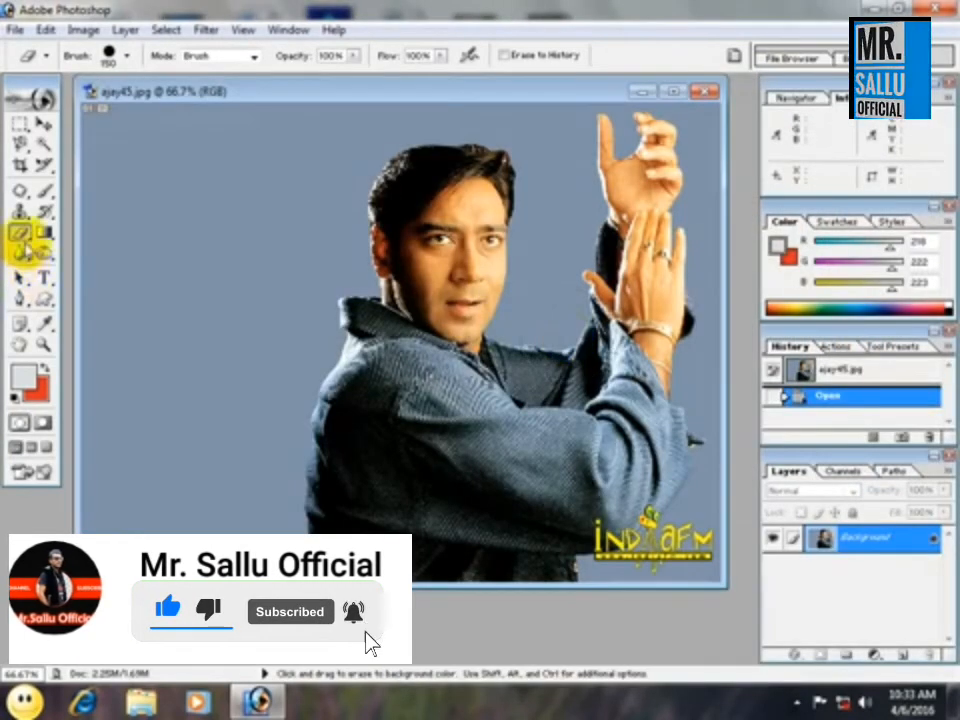
Erase a large patch of the blue-grey backdrop beside the man to the red background color.
mouse_move(261, 326)
left_mouse_down()
mouse_move(361, 246)
mouse_move(208, 250)
mouse_move(269, 304)
mouse_move(380, 304)
mouse_move(251, 260)
mouse_move(225, 348)
mouse_move(280, 357)
left_mouse_up()
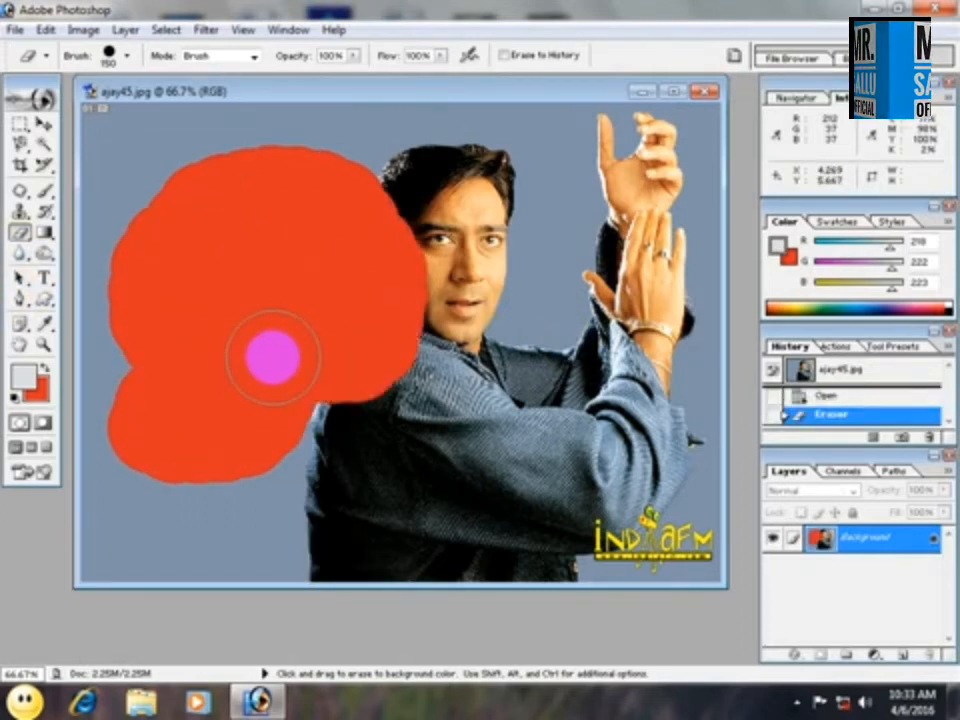
Swap the foreground and background colors back and forth several times, and reset them to the default black and white.
left_click(45, 372)
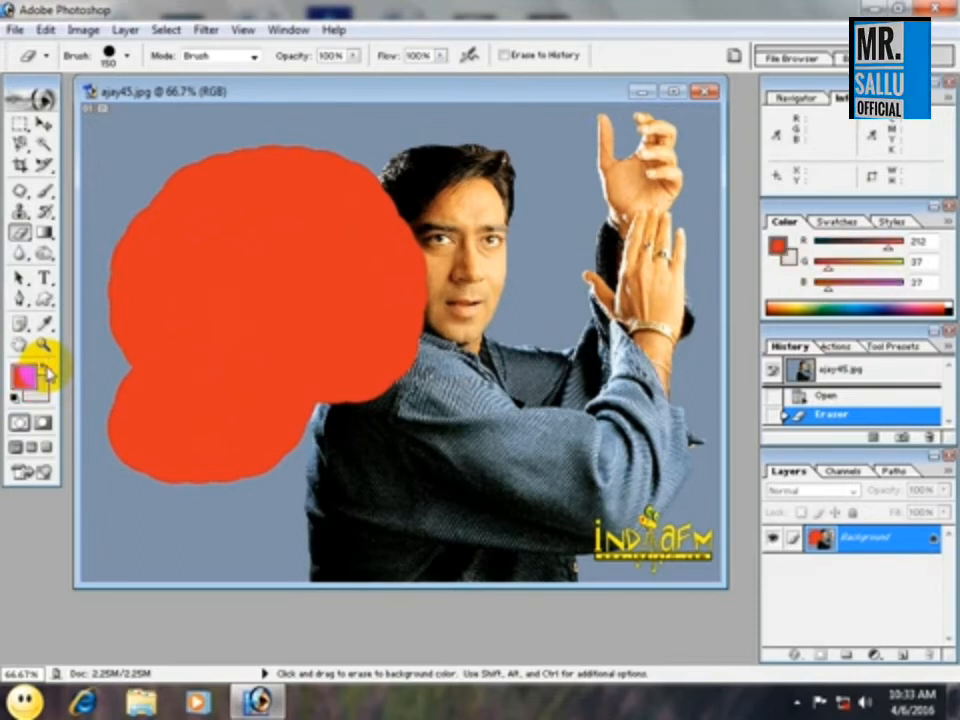
left_click(45, 372)
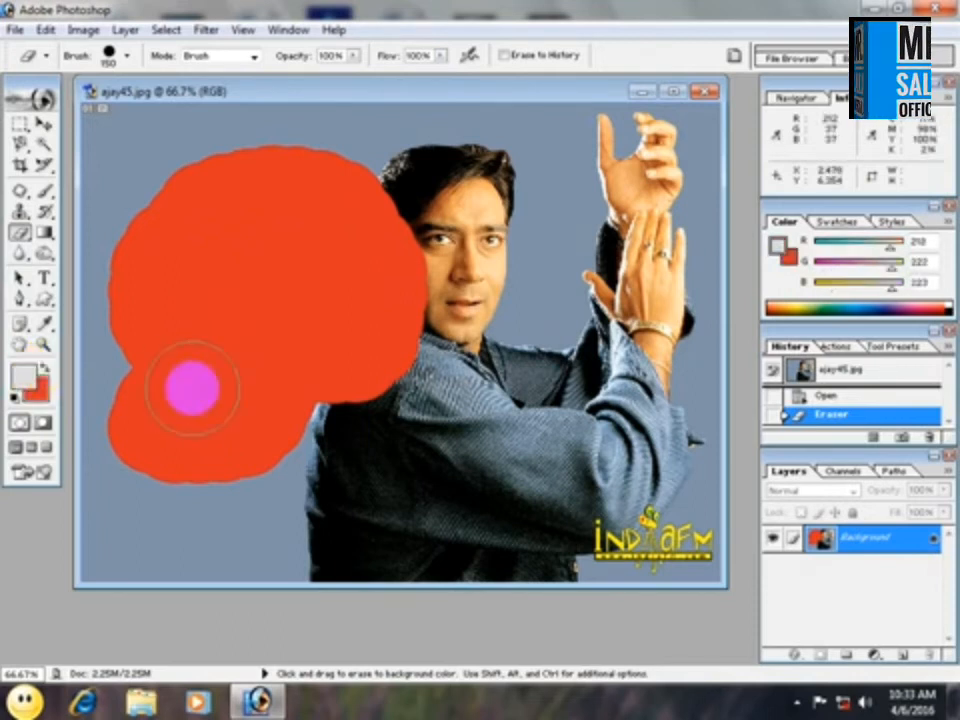
key("x")
key("x")
key("x")
key("x")
key("x")
key("x")
key("x")
key("x")
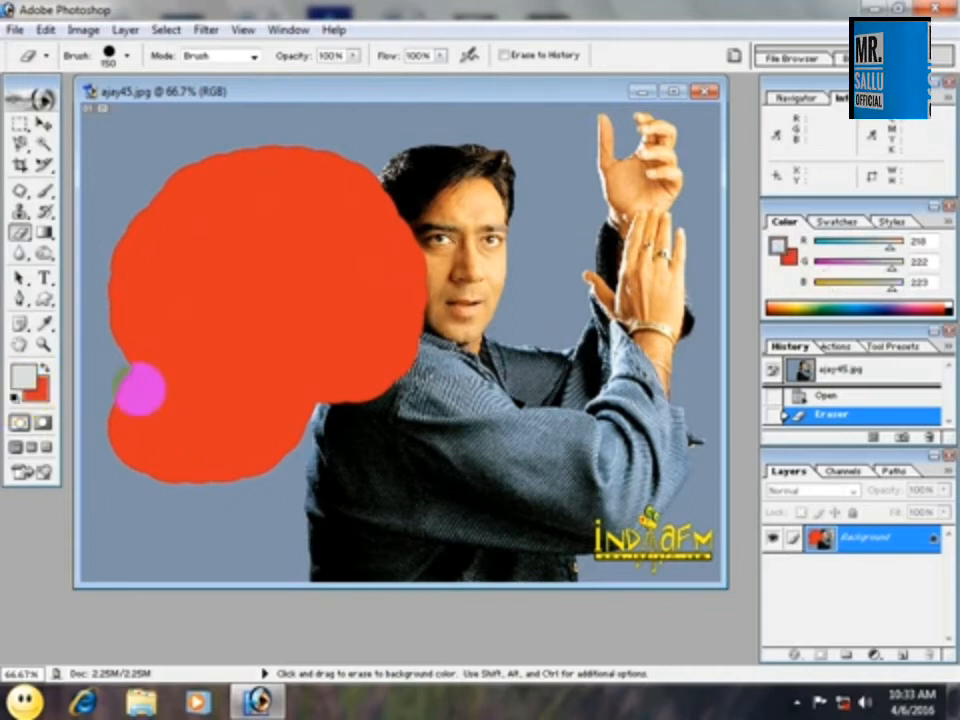
key("d")
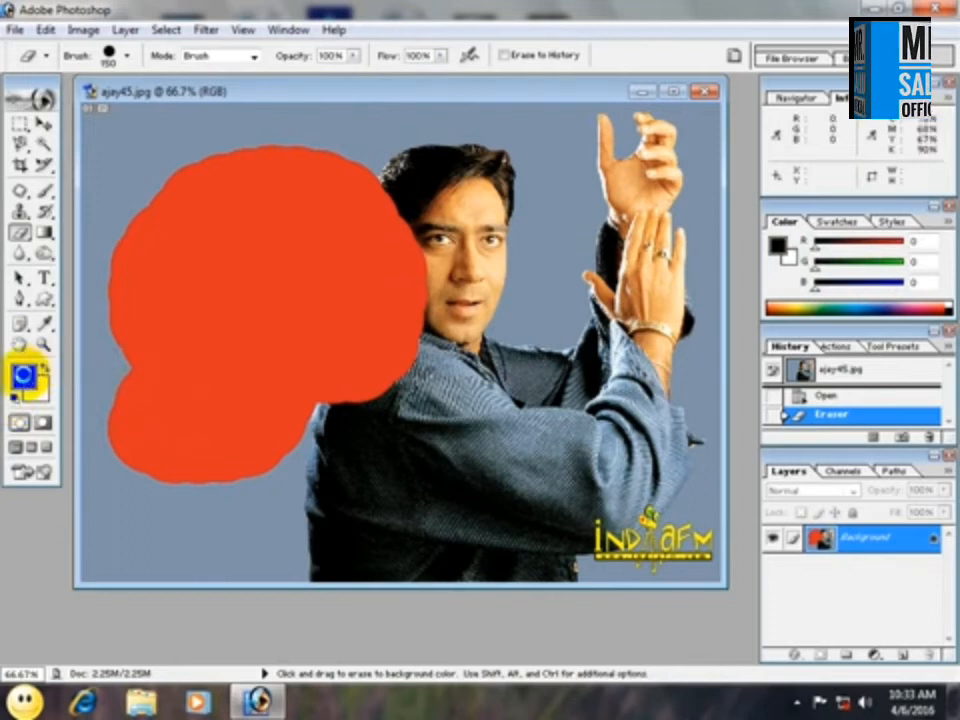
Set the foreground to dark red RGB 175, 62, 62 and the background to A71919, and reset both to the default colors.
left_click(24, 376)
left_click(414, 313)
left_click(686, 228)
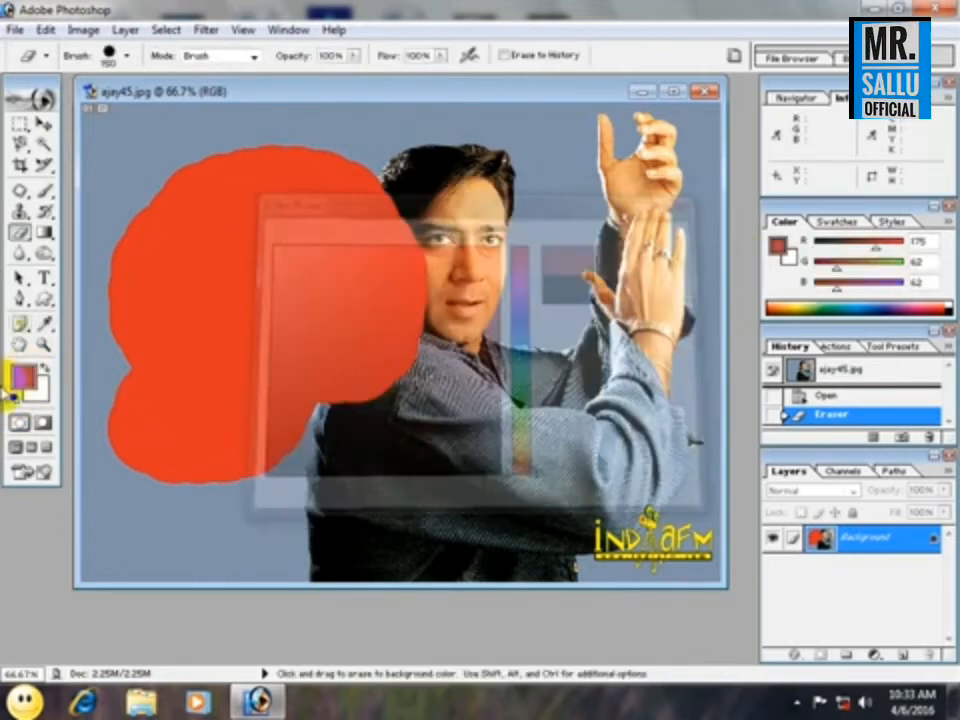
left_click(38, 388)
left_click(465, 321)
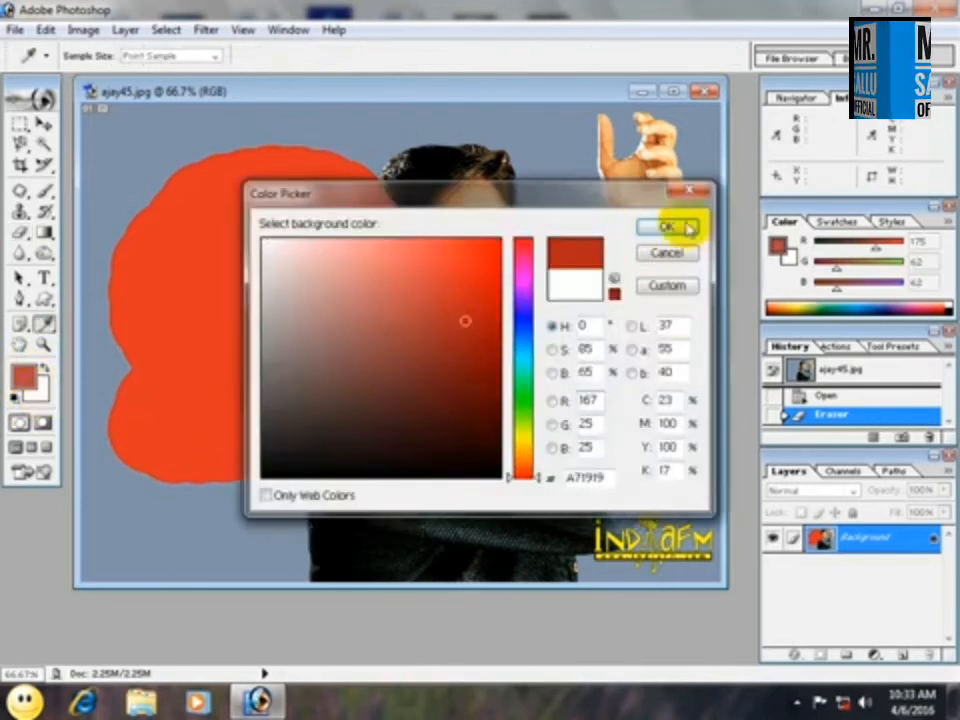
left_click(688, 228)
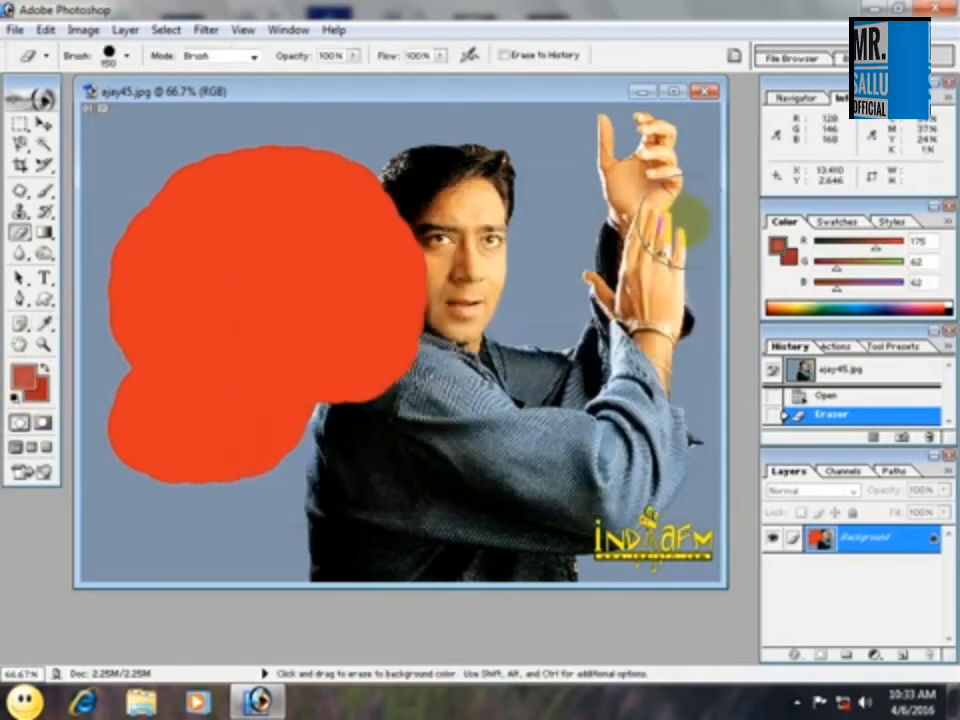
left_click(15, 398)
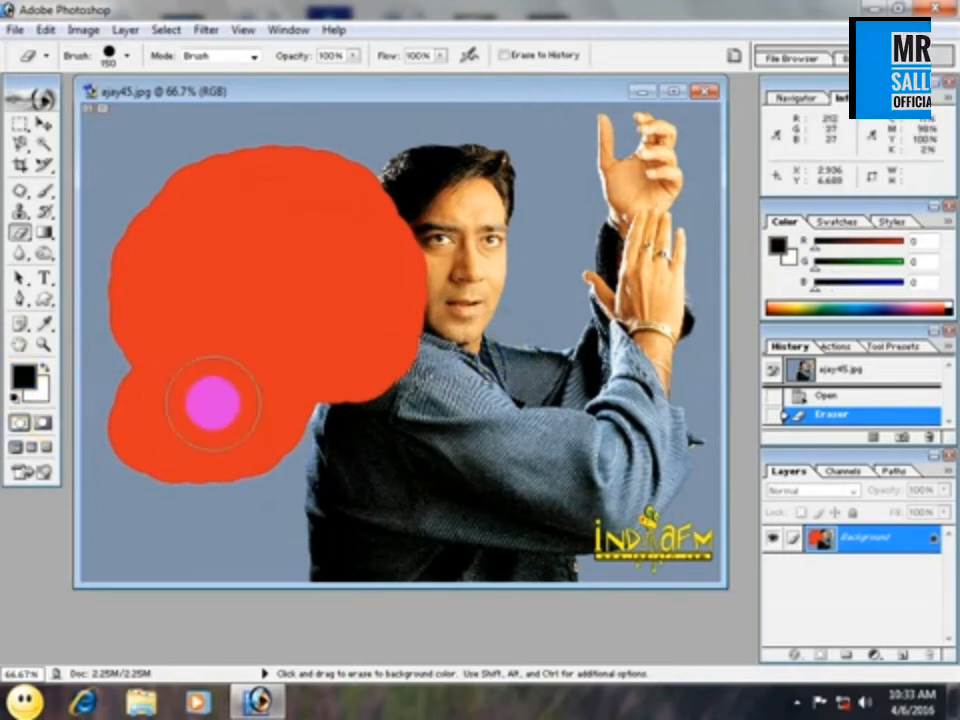
Switch Quick Mask mode on, off and on again for the photo.
left_click(42, 428)
left_click(18, 422)
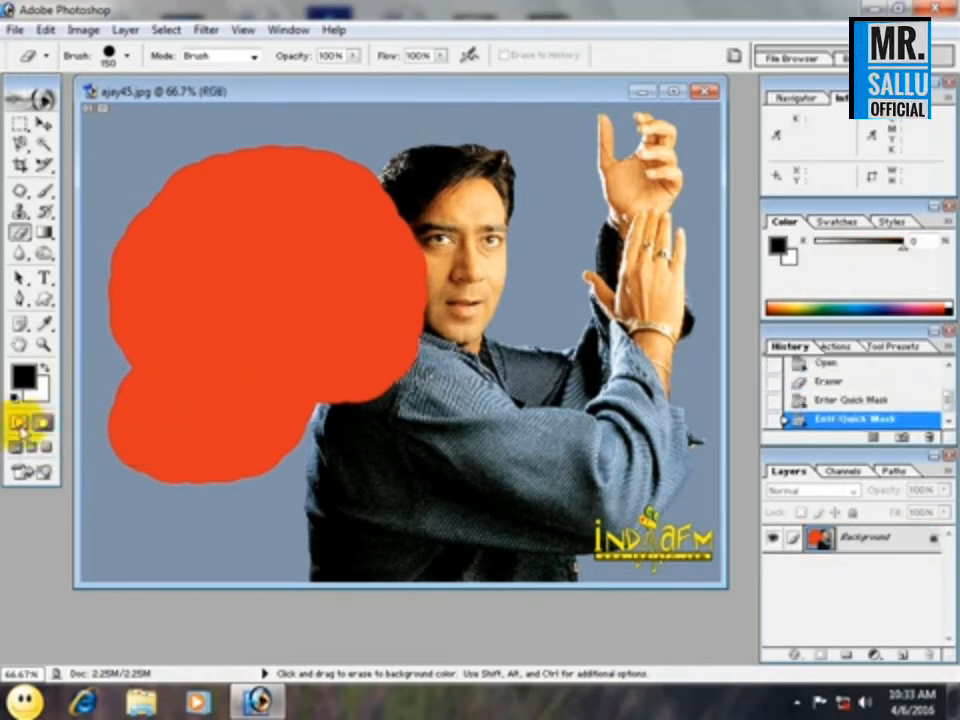
left_click(43, 423)
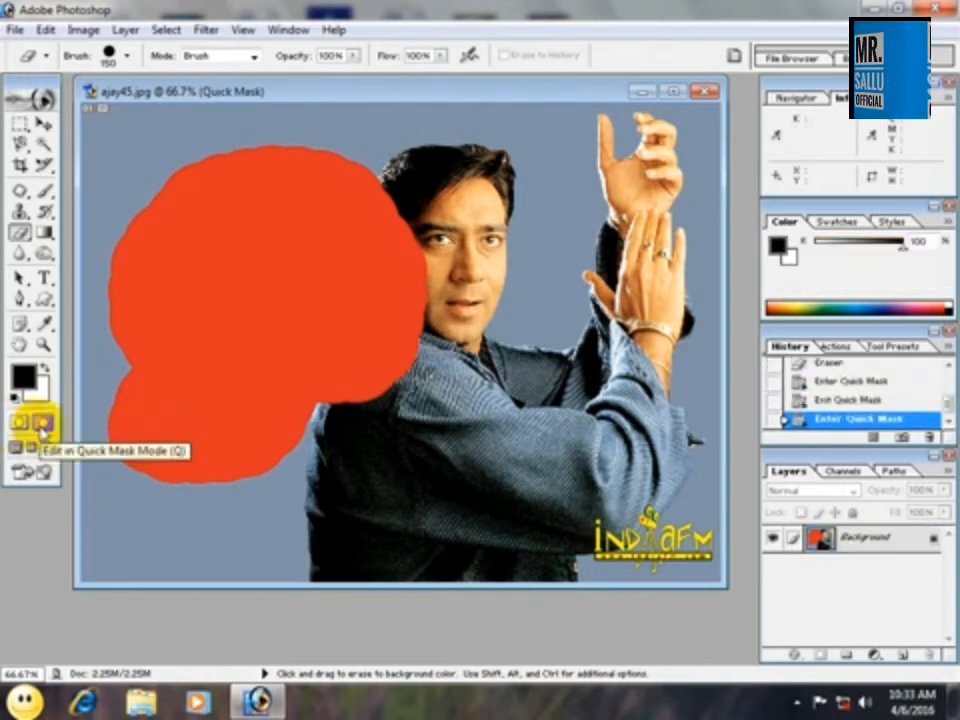
Close ajay45.jpg without saving and reopen a fresh copy of it.
left_click(705, 92)
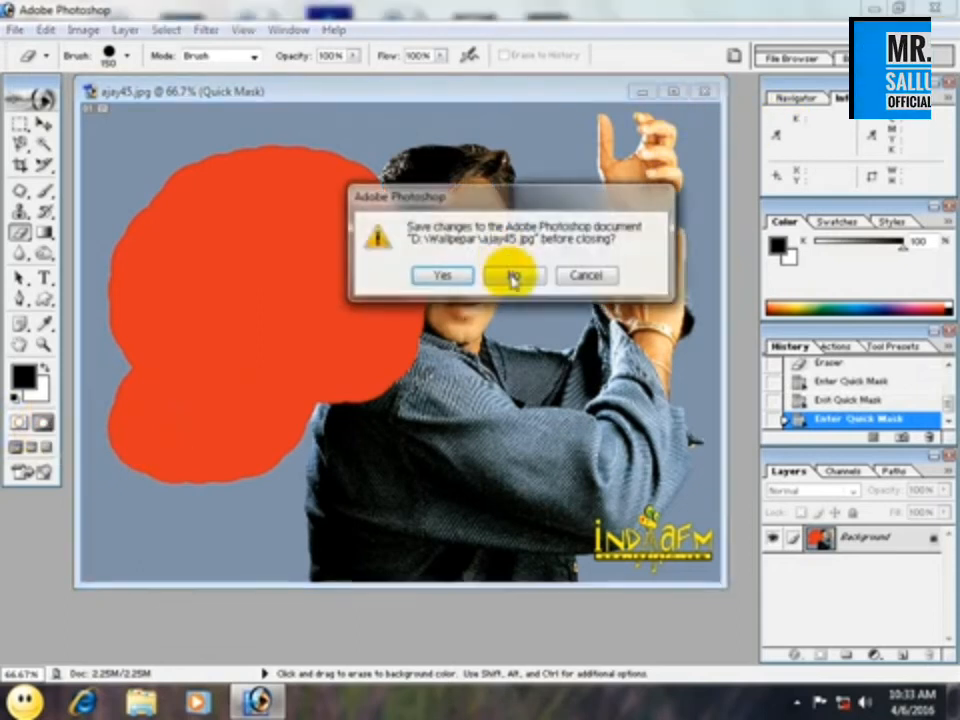
left_click(508, 274)
key("ctrl+o")
left_click(617, 305)
scroll(686, 375, "down", 3)
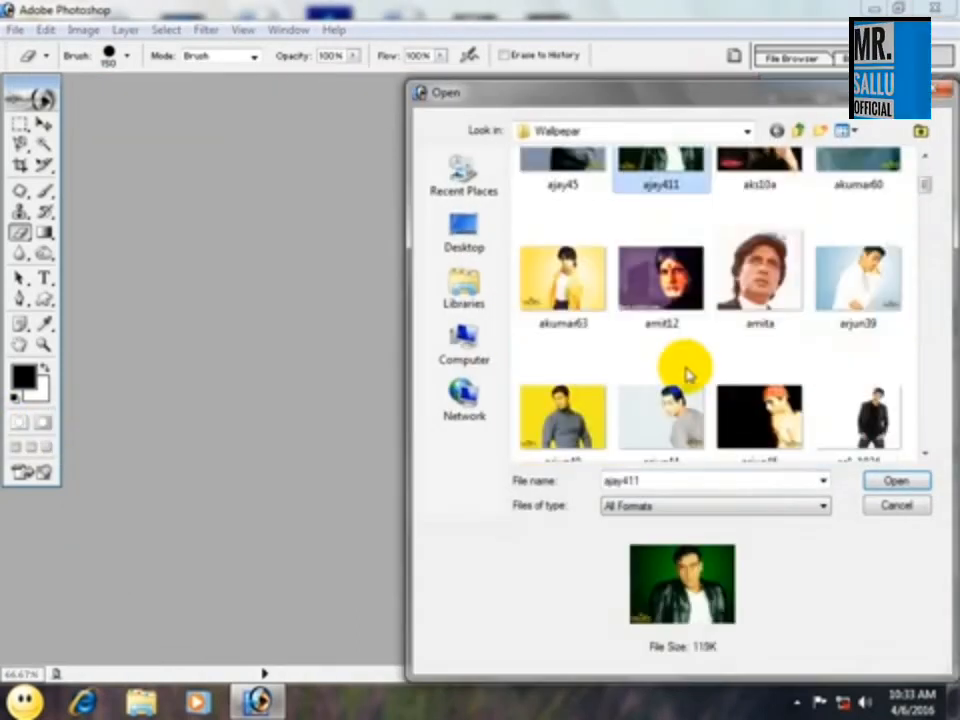
double_click(562, 204)
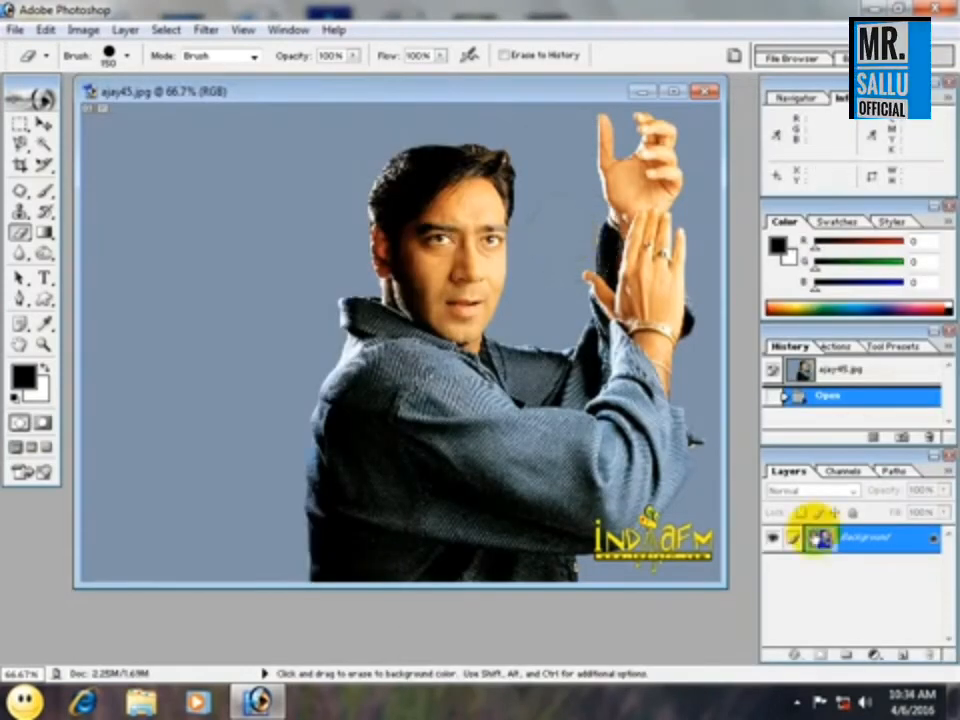
Convert the Background into the regular layer Layer 0 and enter Quick Mask mode.
double_click(835, 545)
left_click(613, 321)
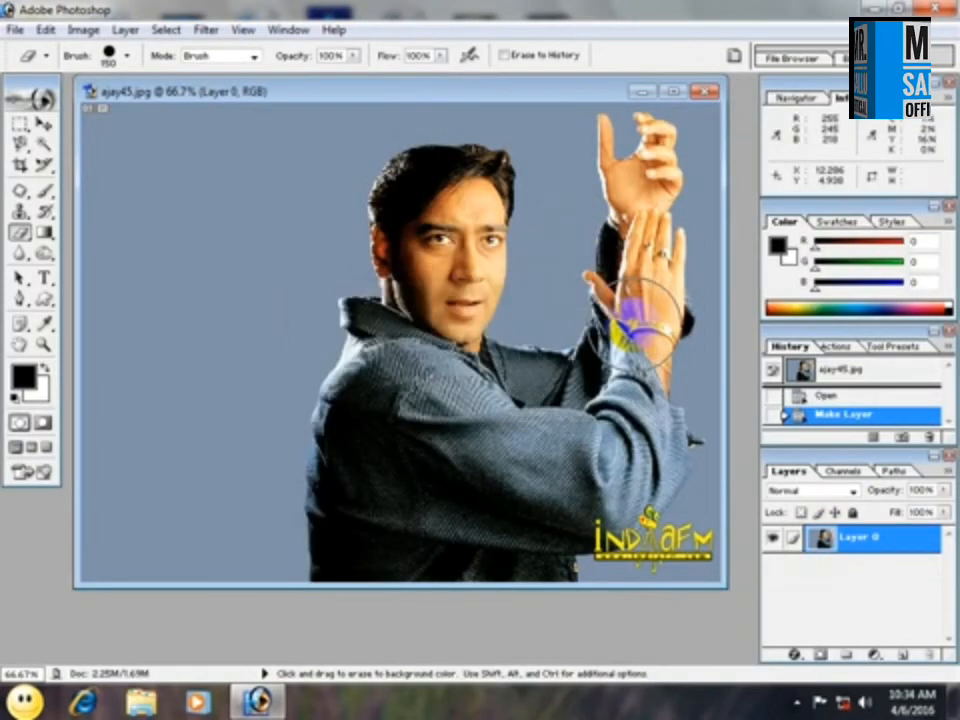
left_click(41, 422)
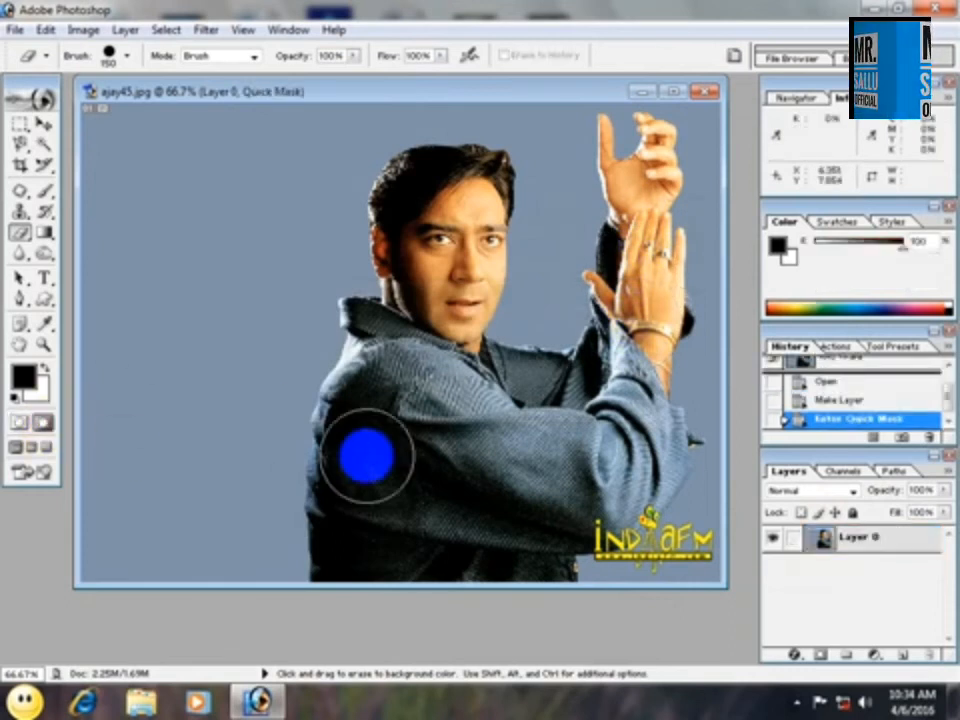
Choose the Brush tool and pick a bright red as the foreground color for painting the mask.
left_click_drag(44, 212, 114, 213)
right_click(46, 192)
left_click(97, 194)
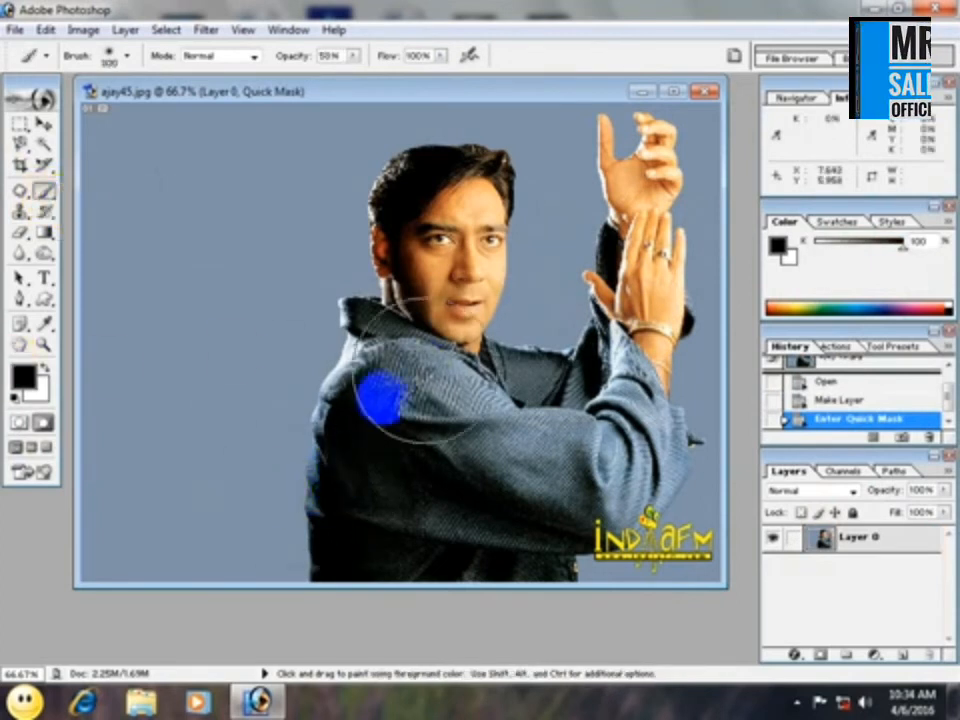
left_click(21, 372)
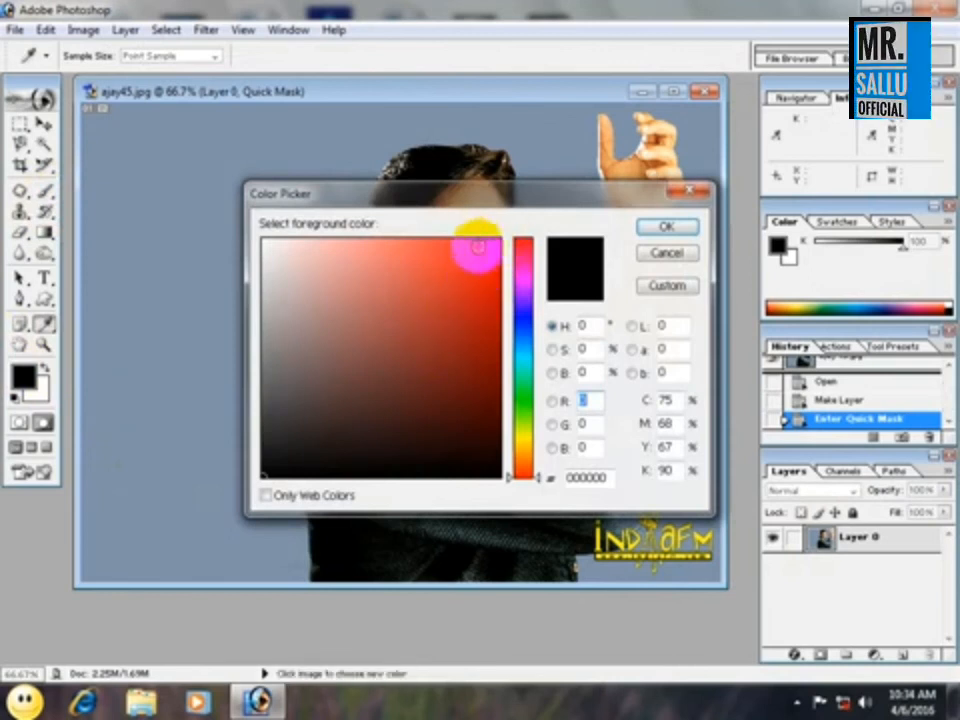
left_click(478, 247)
left_click(661, 238)
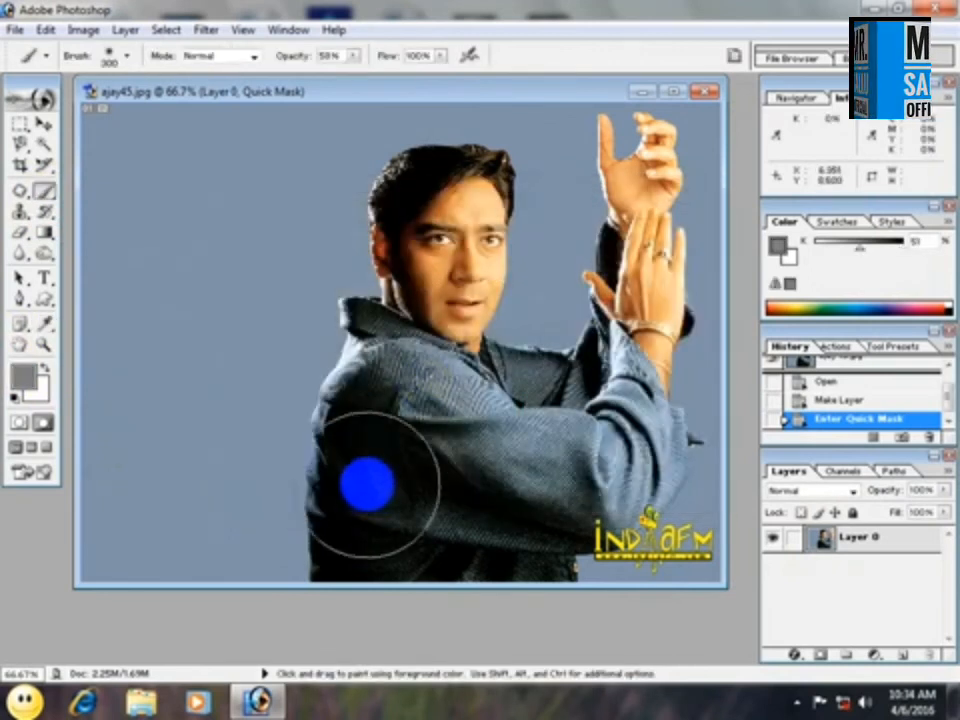
Reduce the brush size to 175 and paint the mask over the man's jacket, head and raised hands.
key("bracketleft")
key("bracketleft")
key("bracketleft")
mouse_move(345, 553)
left_mouse_down()
mouse_move(355, 383)
mouse_move(370, 369)
mouse_move(371, 320)
mouse_move(395, 285)
mouse_move(393, 121)
mouse_move(488, 167)
mouse_move(456, 204)
mouse_move(472, 320)
mouse_move(442, 388)
mouse_move(470, 448)
mouse_move(457, 510)
mouse_move(431, 550)
mouse_move(460, 570)
mouse_move(543, 550)
mouse_move(500, 455)
mouse_move(535, 355)
mouse_move(570, 383)
mouse_move(592, 382)
mouse_move(615, 180)
mouse_move(652, 158)
left_mouse_up()
mouse_move(652, 219)
left_mouse_down()
mouse_move(658, 407)
mouse_move(626, 492)
mouse_move(558, 555)
left_mouse_up()
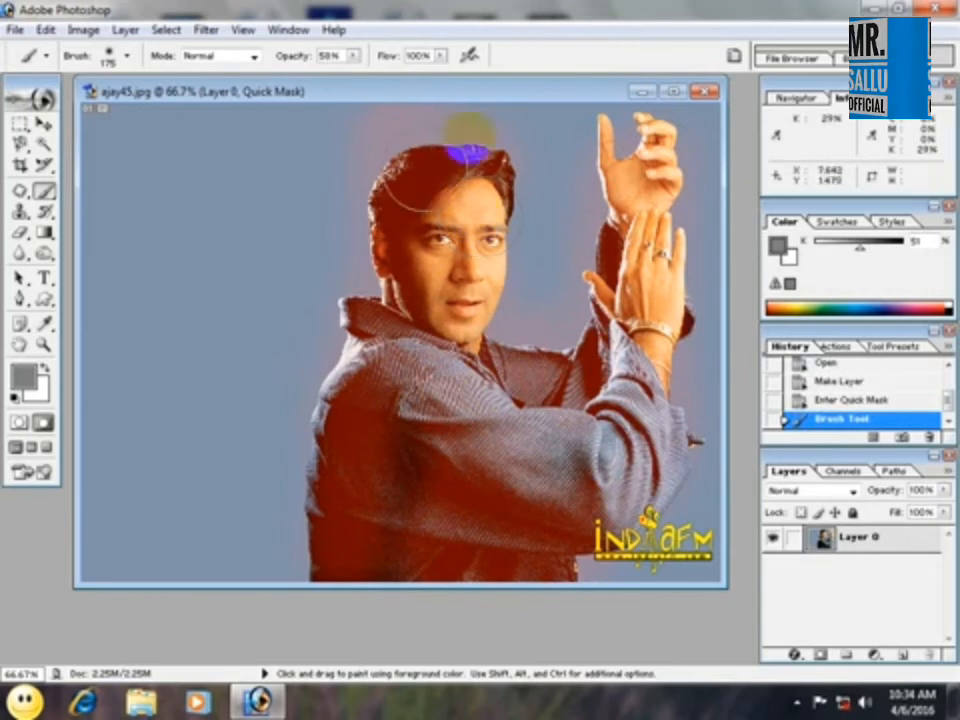
Turn the painted mask into a selection and fill it with an orange-yellow diamond gradient centered on the backdrop beside the man.
left_click(19, 420)
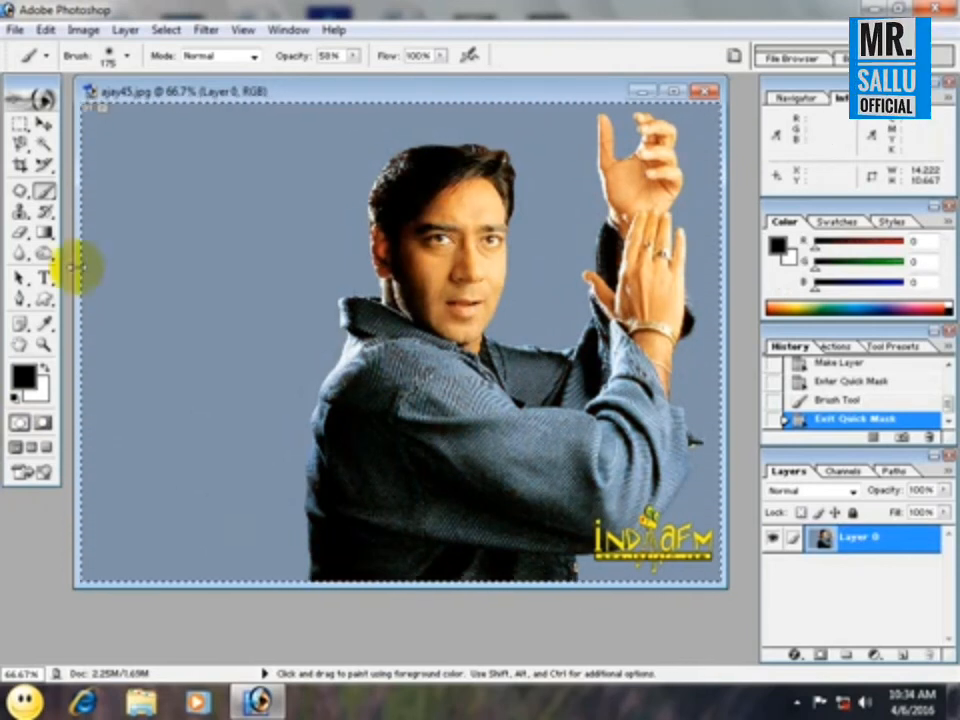
left_click_drag(42, 232, 80, 241)
left_click(82, 236)
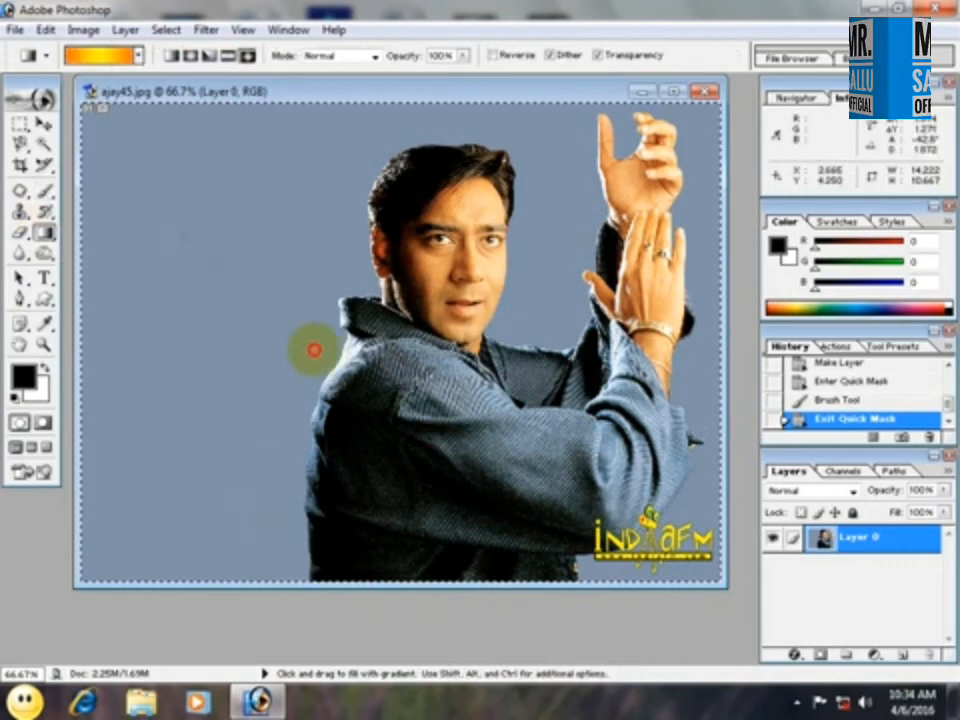
left_click_drag(185, 232, 311, 422)
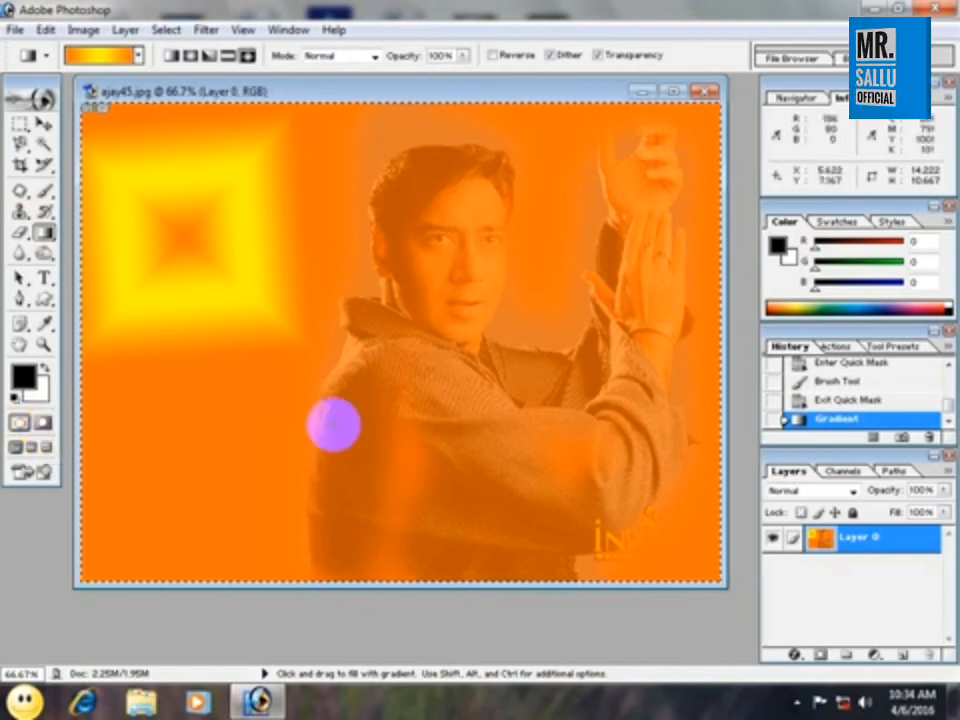
Switch Quick Mask mode on and off once more, and deselect the selection.
left_click(42, 422)
left_click(19, 422)
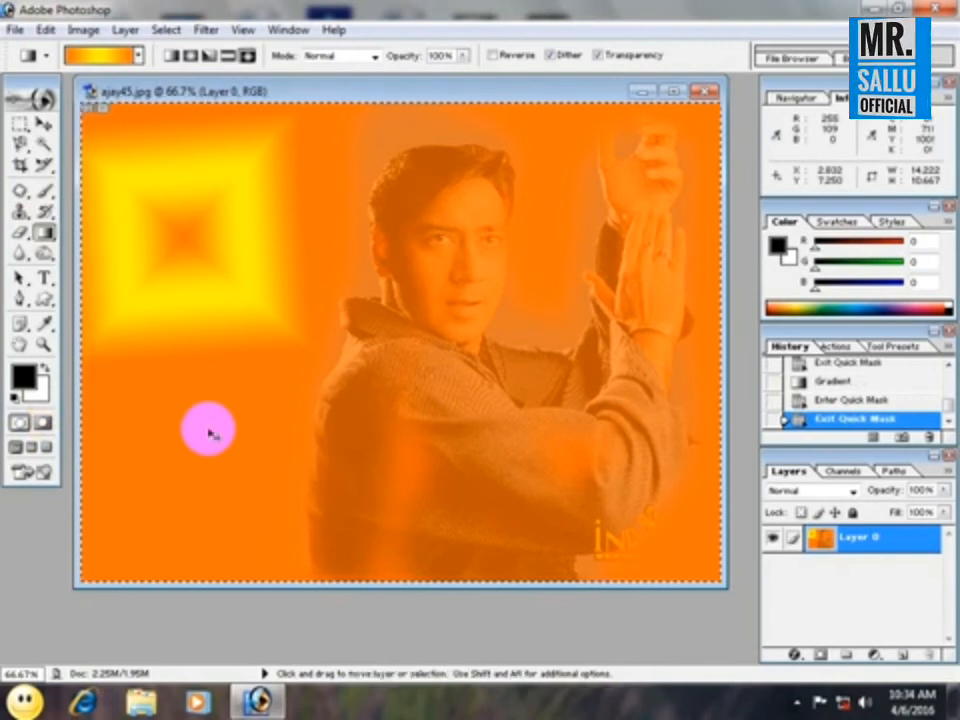
key("ctrl+d")
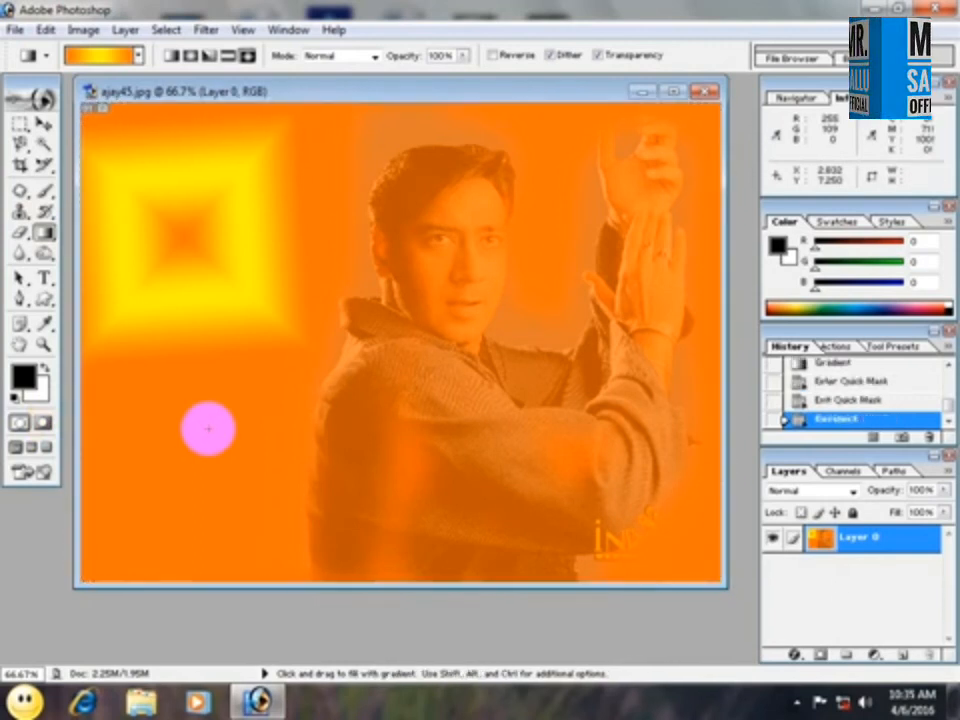
View the photo in full screen with menu bar and in full screen on black, cycling the screen modes back to standard.
left_click(33, 450)
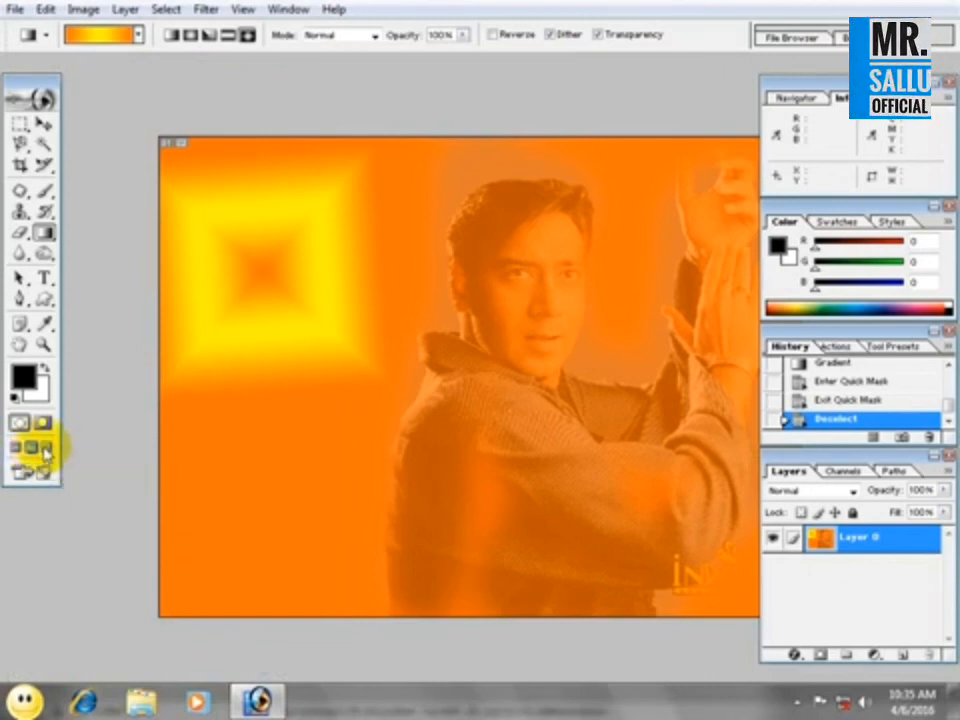
left_click(46, 453)
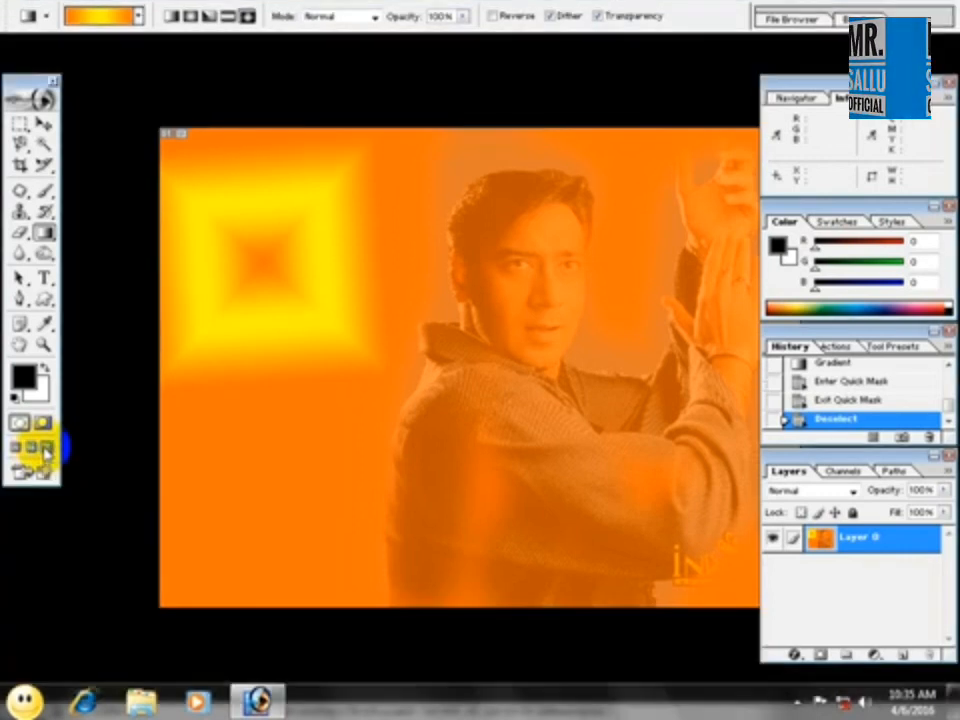
key("f")
key("f")
key("f")
key("f")
key("f")
key("f")
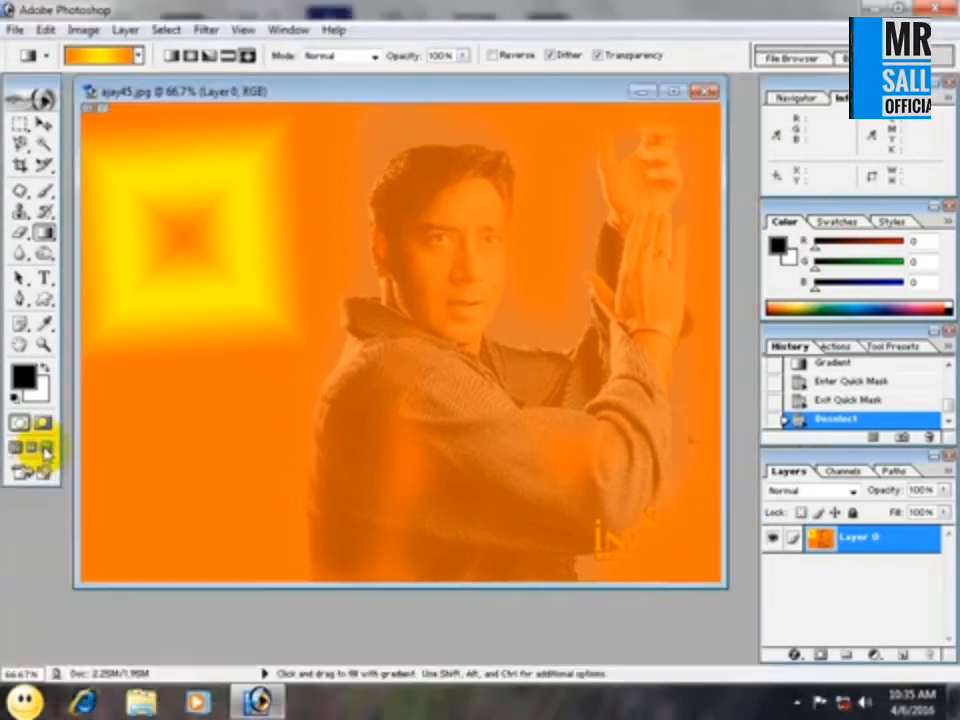
key("f")
key("f")
key("f")
key("f")
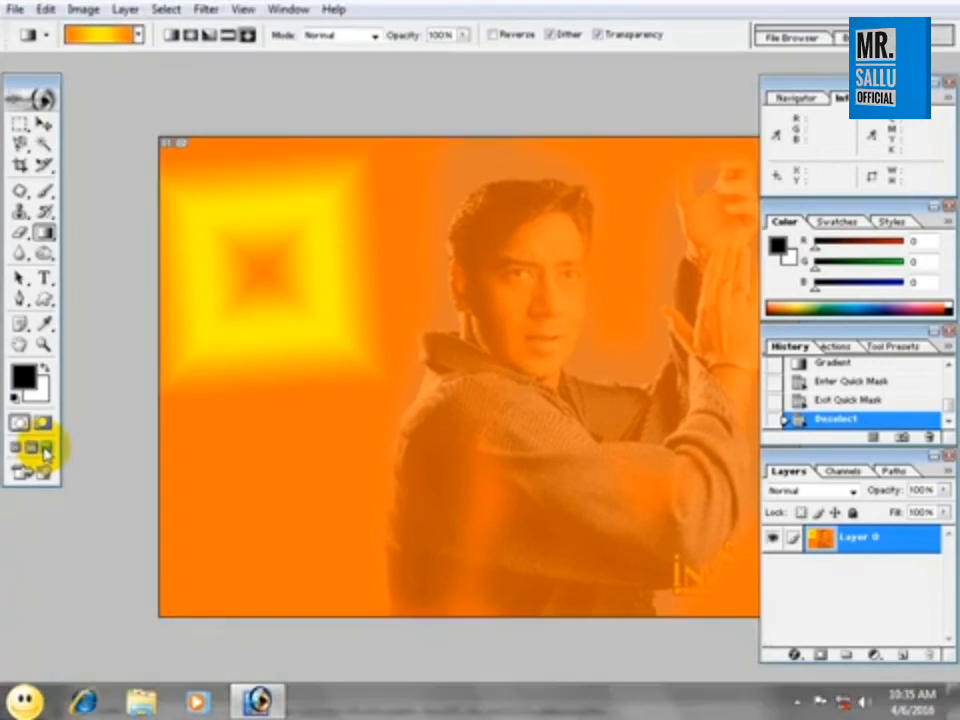
key("f")
key("f")
key("f")
key("f")
key("f")
key("f")
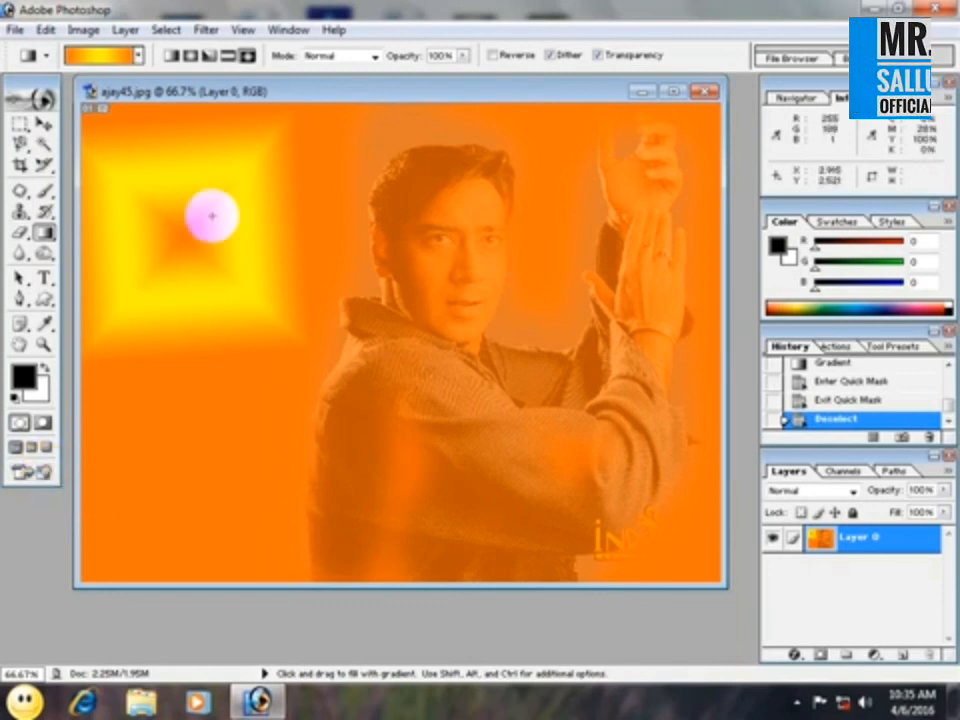
Move the toolbox partly off the screen's edge, and close ajay45.jpg without saving.
mouse_move(37, 79)
left_mouse_down()
mouse_move(43, 146)
mouse_move(38, 97)
mouse_move(17, 77)
mouse_move(13, 107)
mouse_move(14, 86)
left_mouse_up()
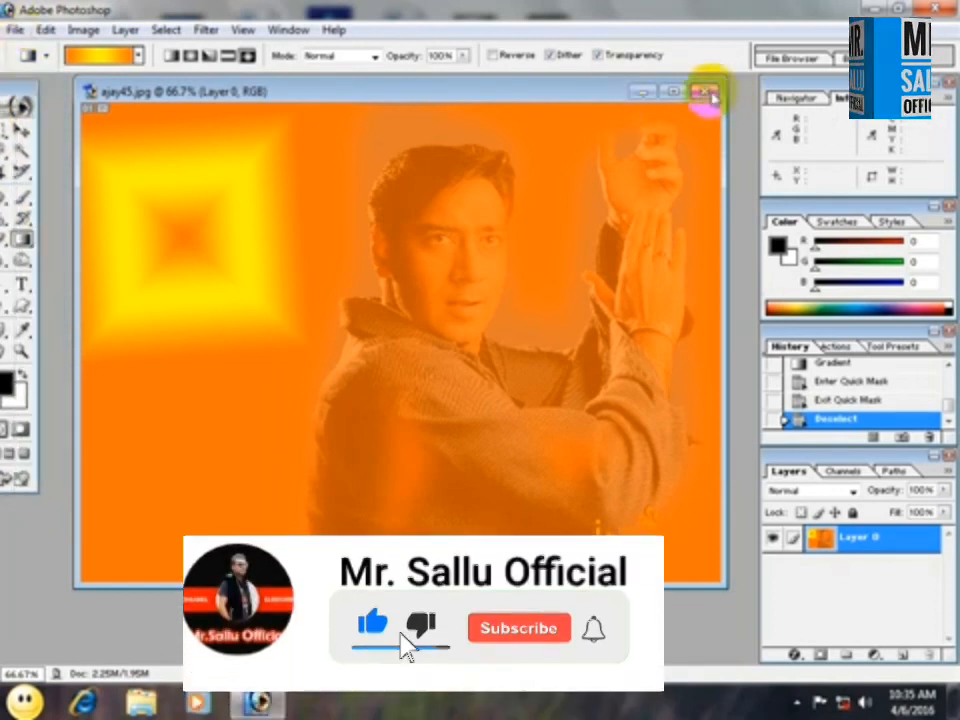
left_click(705, 92)
left_click(514, 274)
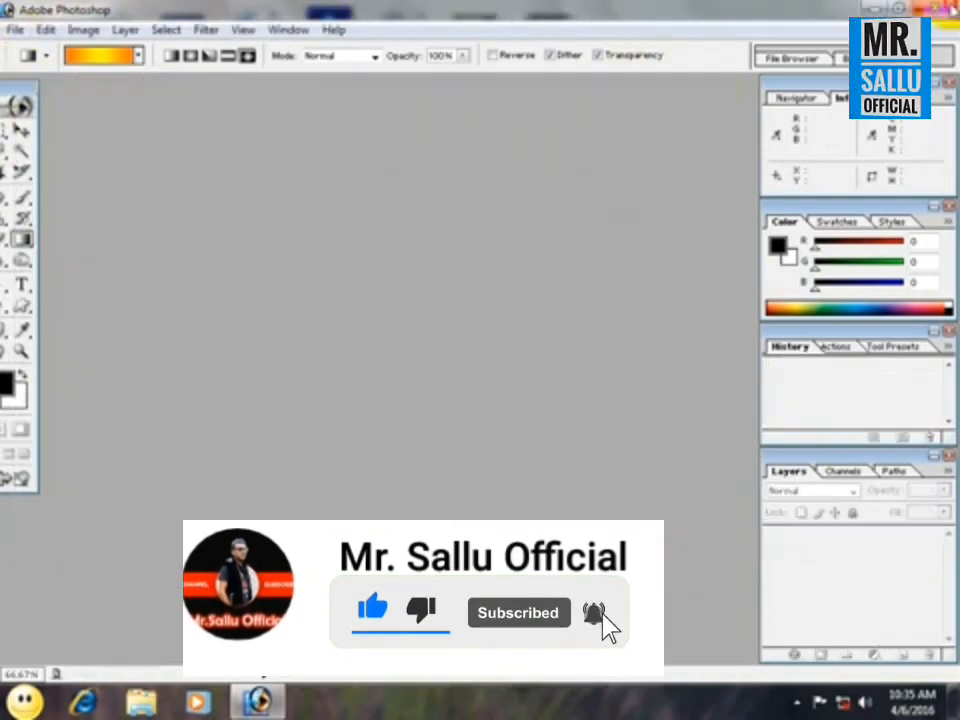
Quit the image editor and show the hidden notification icons on the desktop.
left_click(942, 9)
left_click(799, 703)
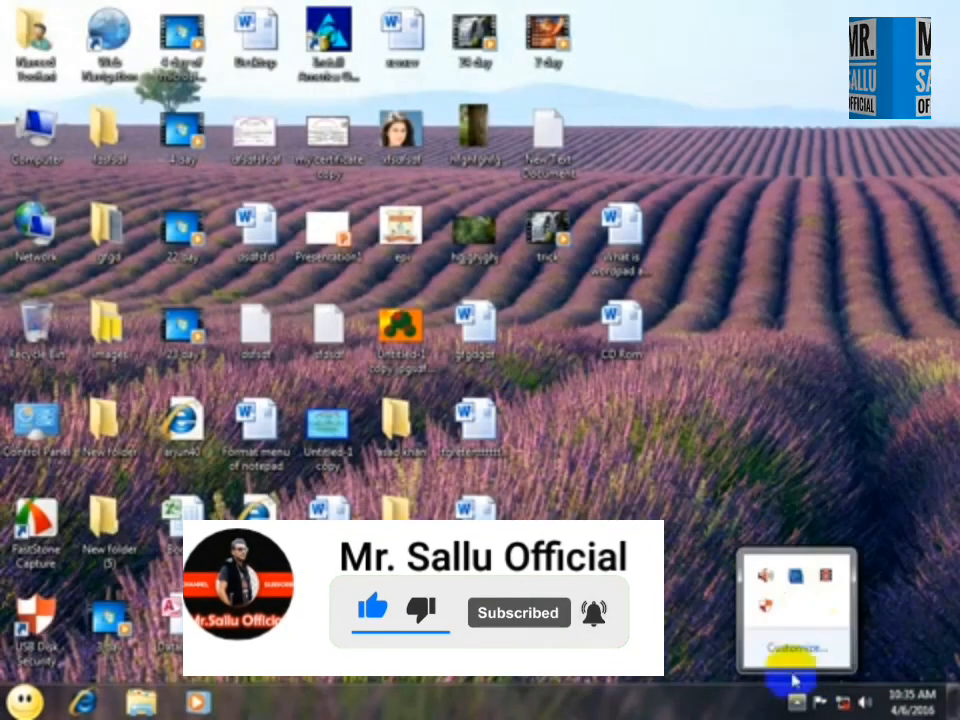